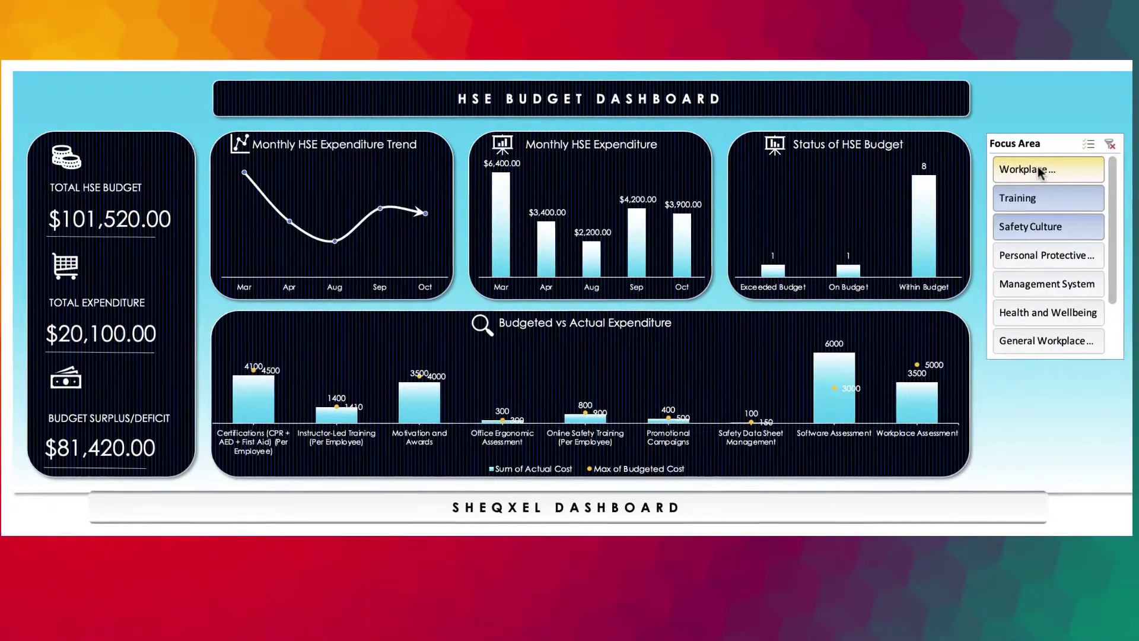
# Filter the dashboard to Workplace, then visit the sheets from Budget Planning to Monthly Expenditure.
pyautogui.click(1039, 171)
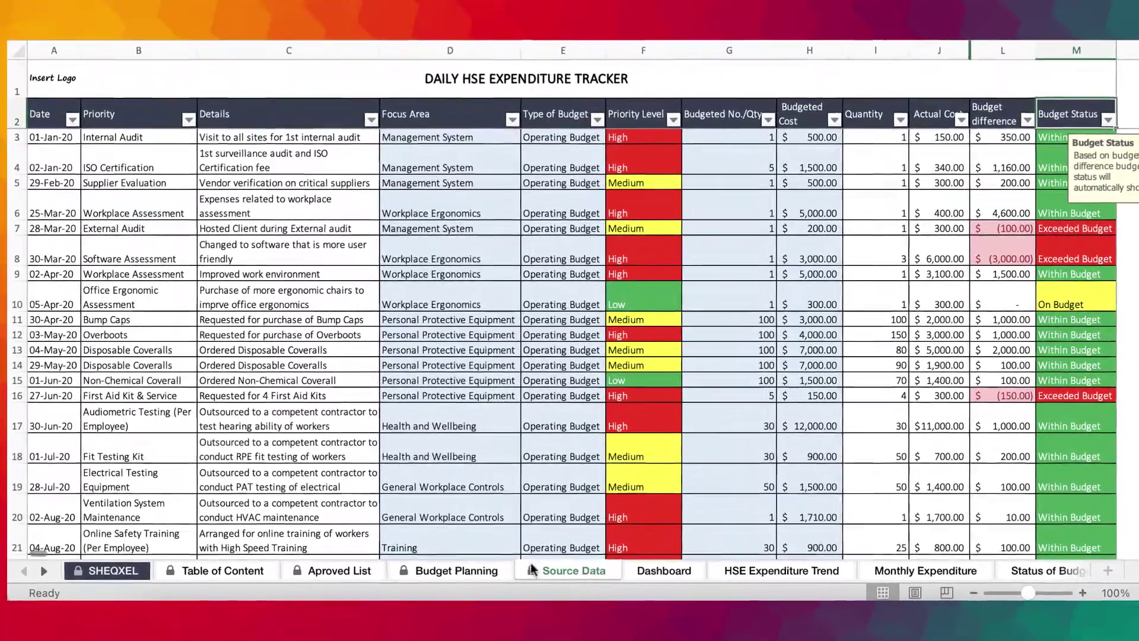
pyautogui.click(456, 570)
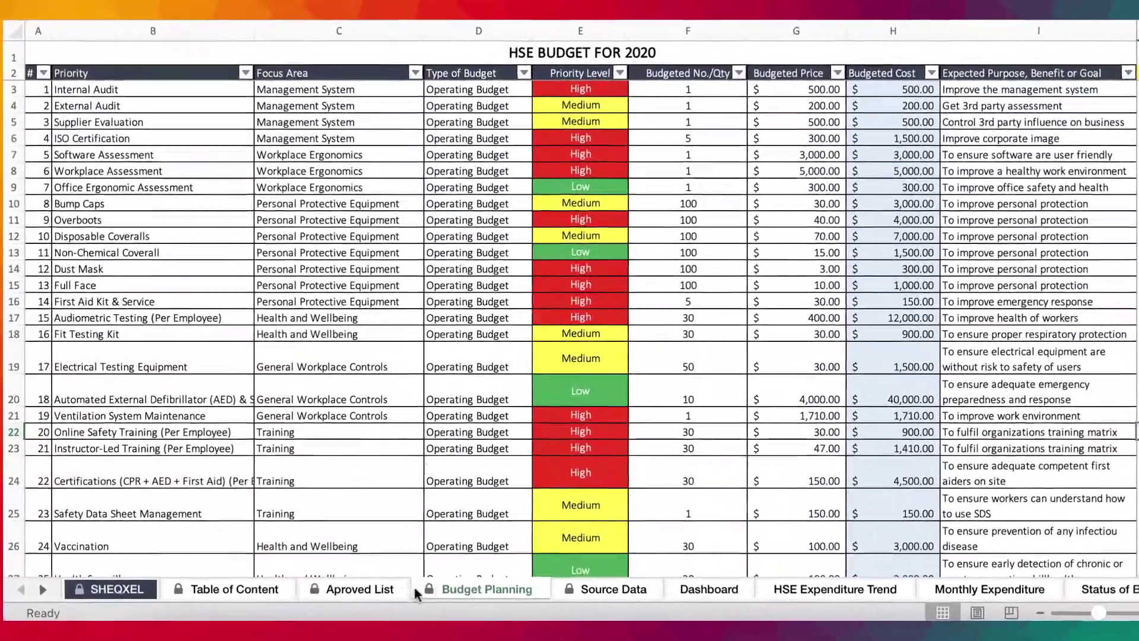
pyautogui.click(384, 591)
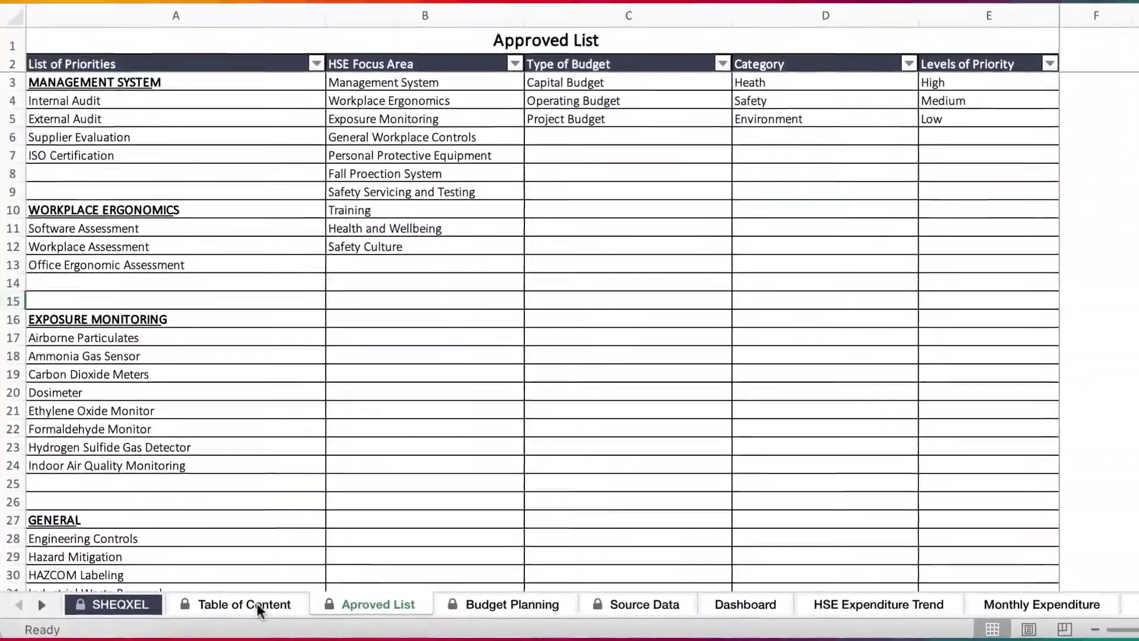
pyautogui.click(257, 603)
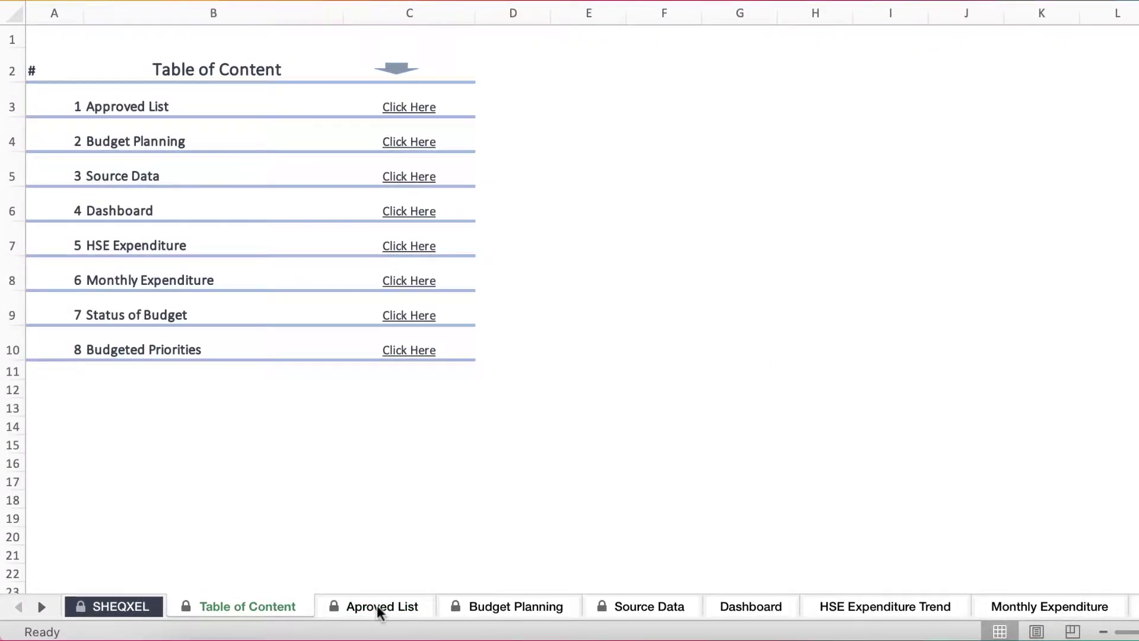
pyautogui.click(376, 605)
pyautogui.click(510, 607)
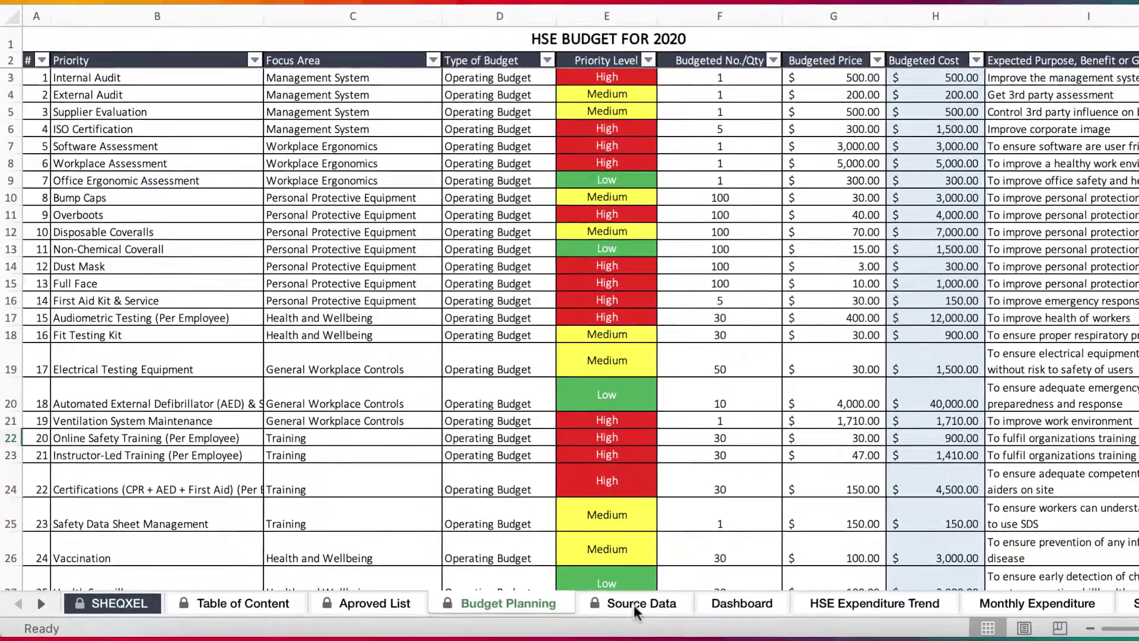
pyautogui.click(635, 605)
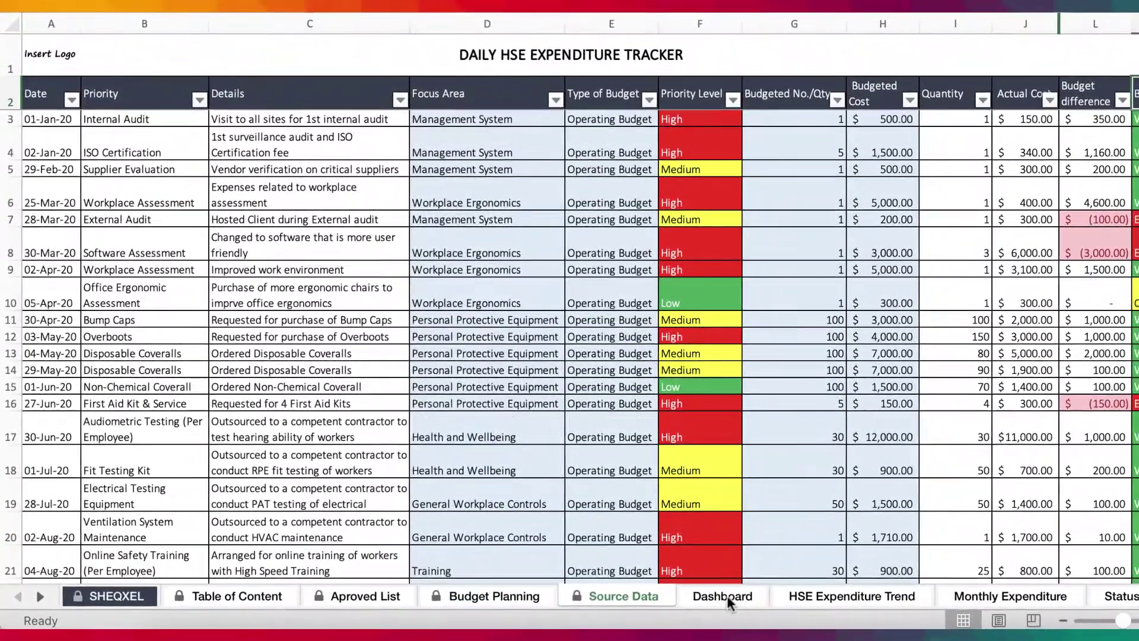
pyautogui.click(727, 595)
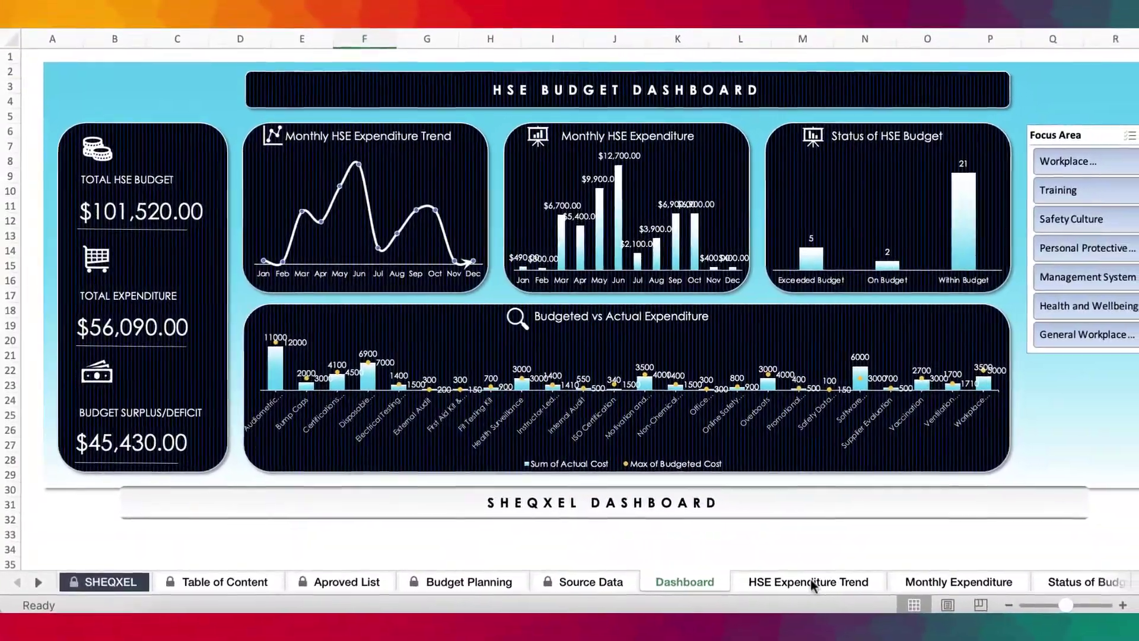
pyautogui.click(812, 582)
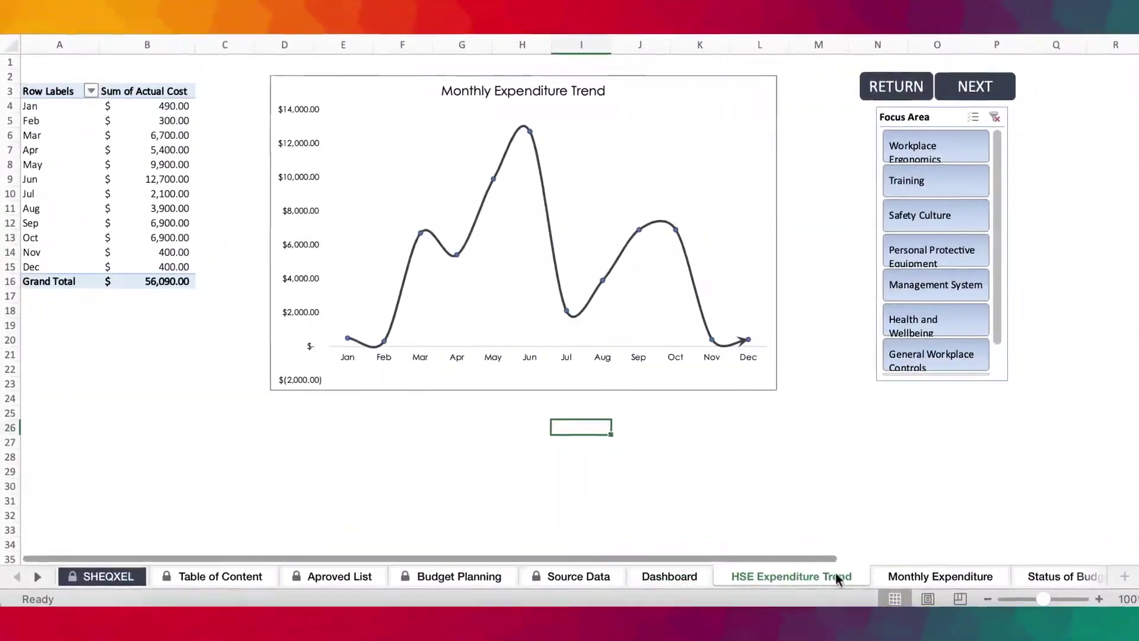
pyautogui.click(921, 571)
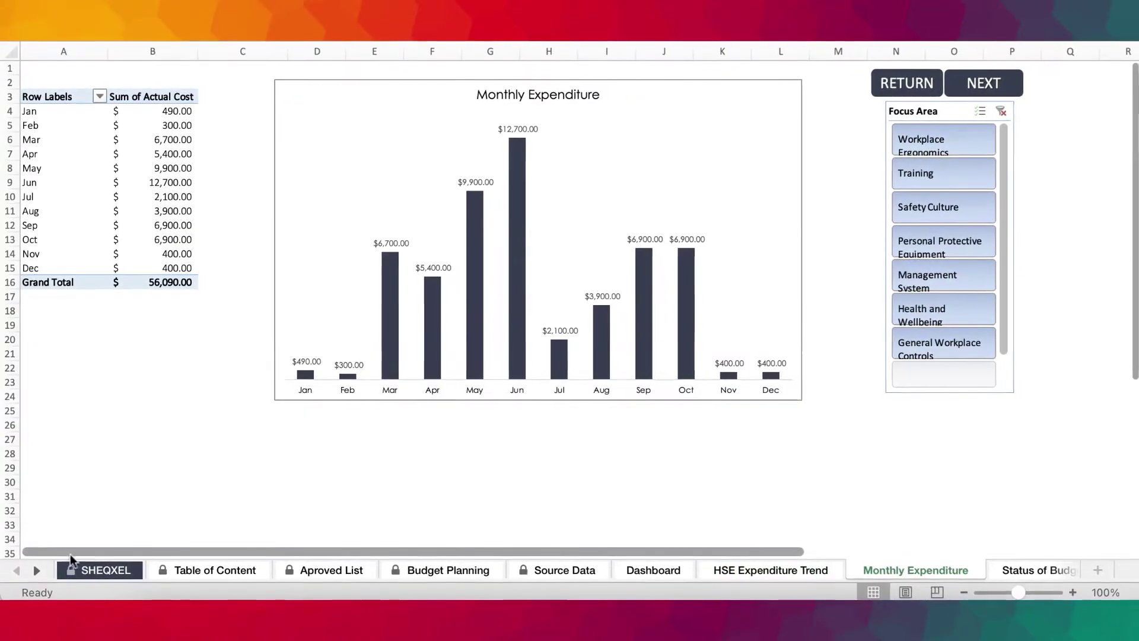
# Visit Status of Budget and Budgeted Priorities, then step back to the Dashboard sheet.
pyautogui.click(34, 570)
pyautogui.click(34, 570)
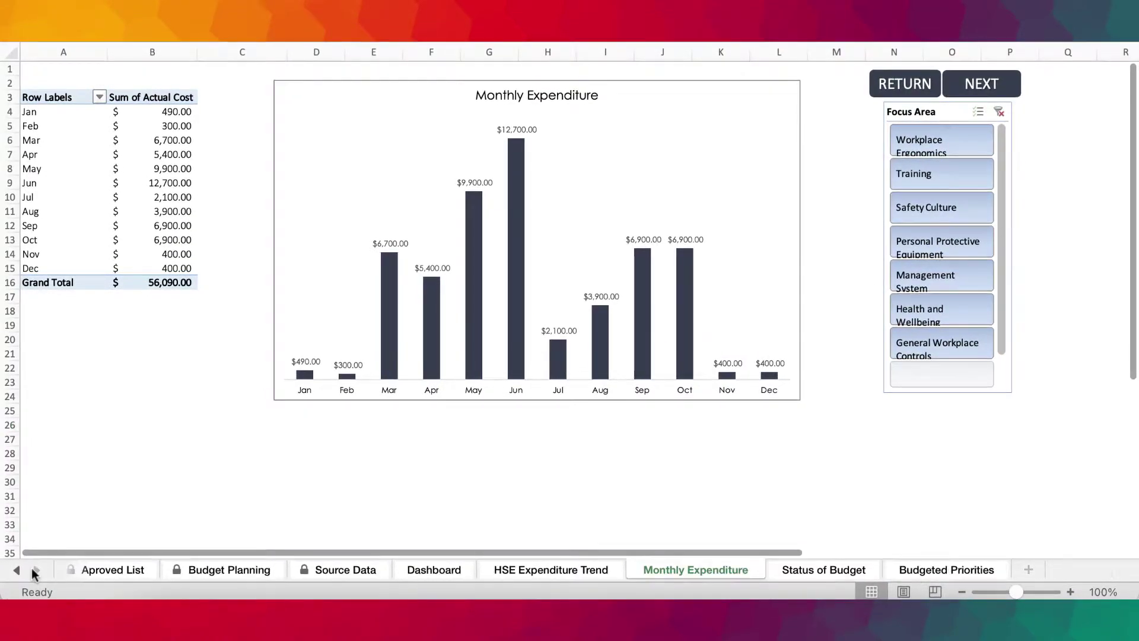
pyautogui.click(822, 570)
pyautogui.click(935, 568)
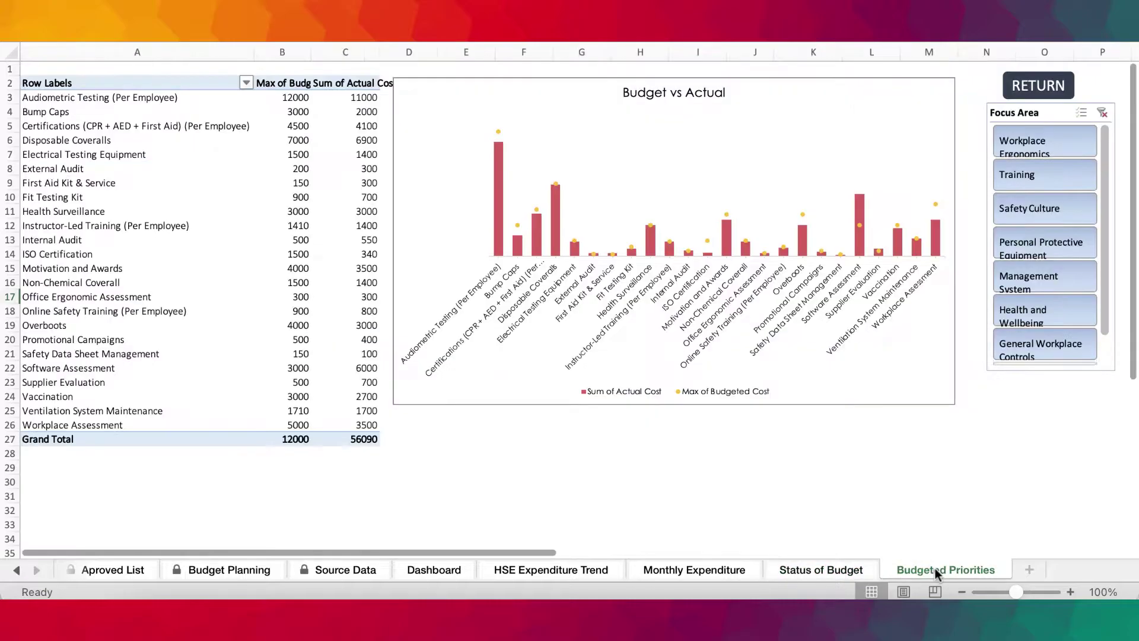
pyautogui.click(828, 570)
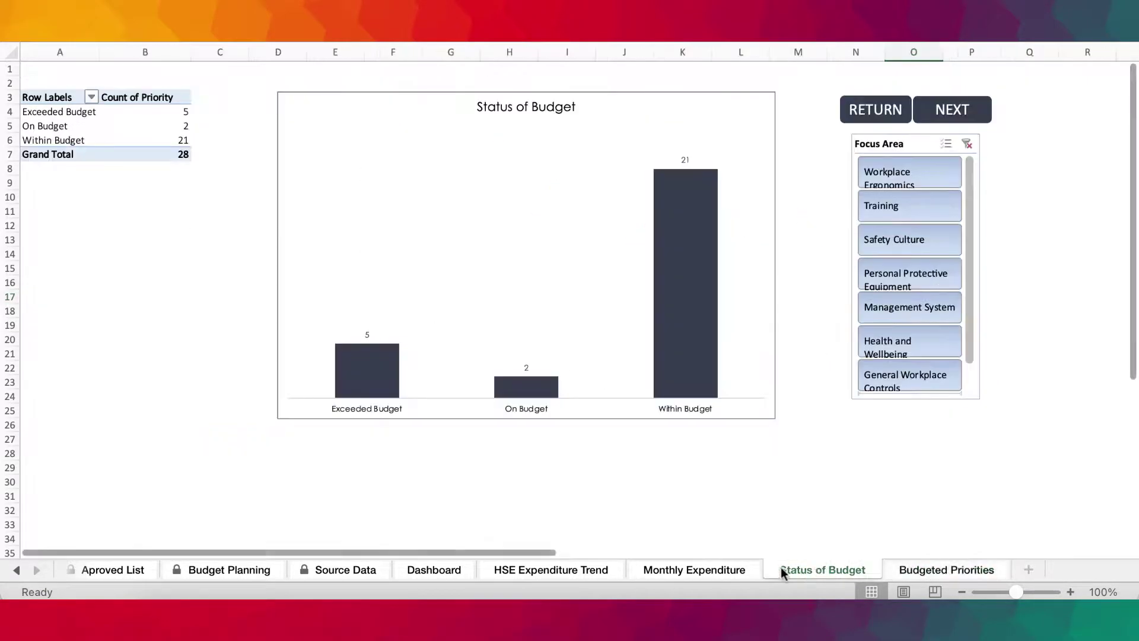
pyautogui.click(681, 567)
pyautogui.click(583, 571)
pyautogui.click(446, 577)
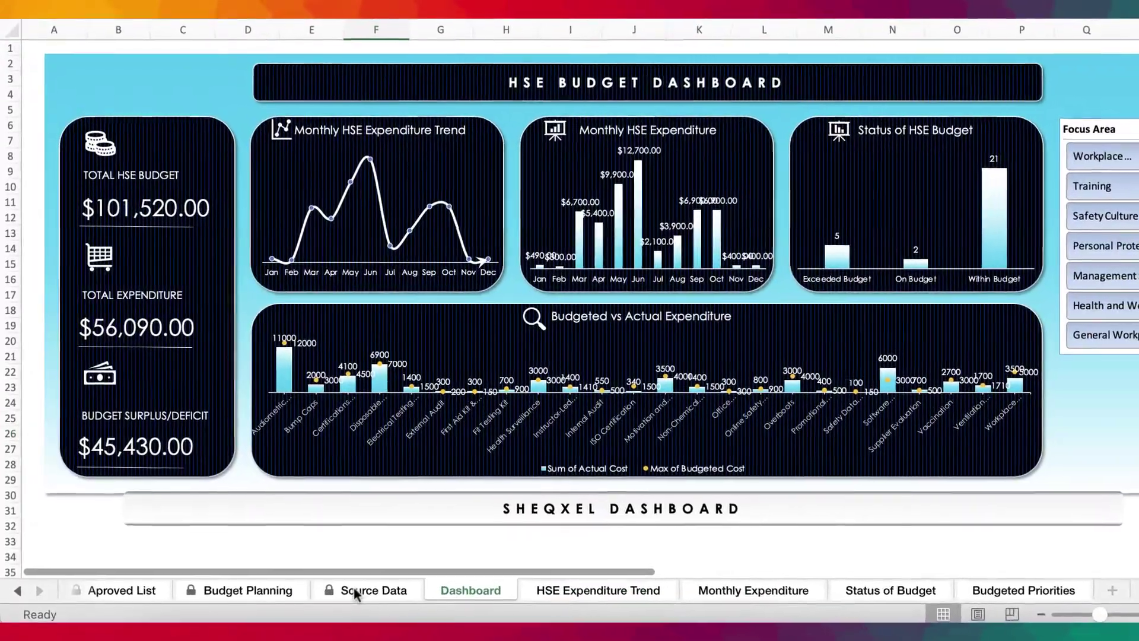
# Step back through Source Data, Budget Planning, Aproved List and Table of Content to the SHEQXEL sheet.
pyautogui.click(353, 578)
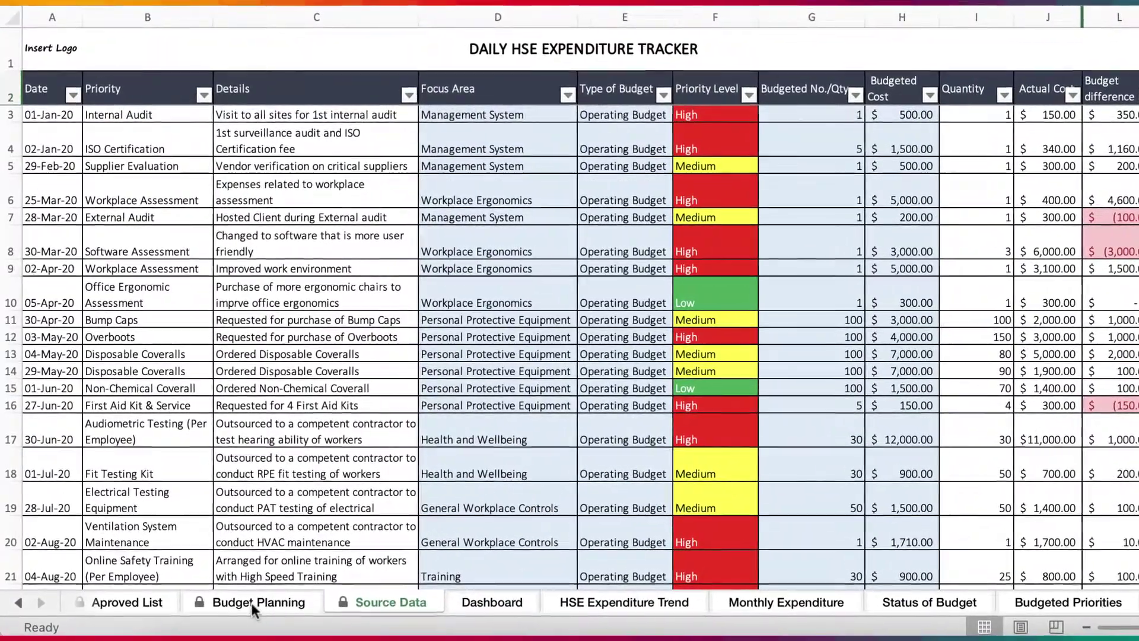
pyautogui.click(252, 596)
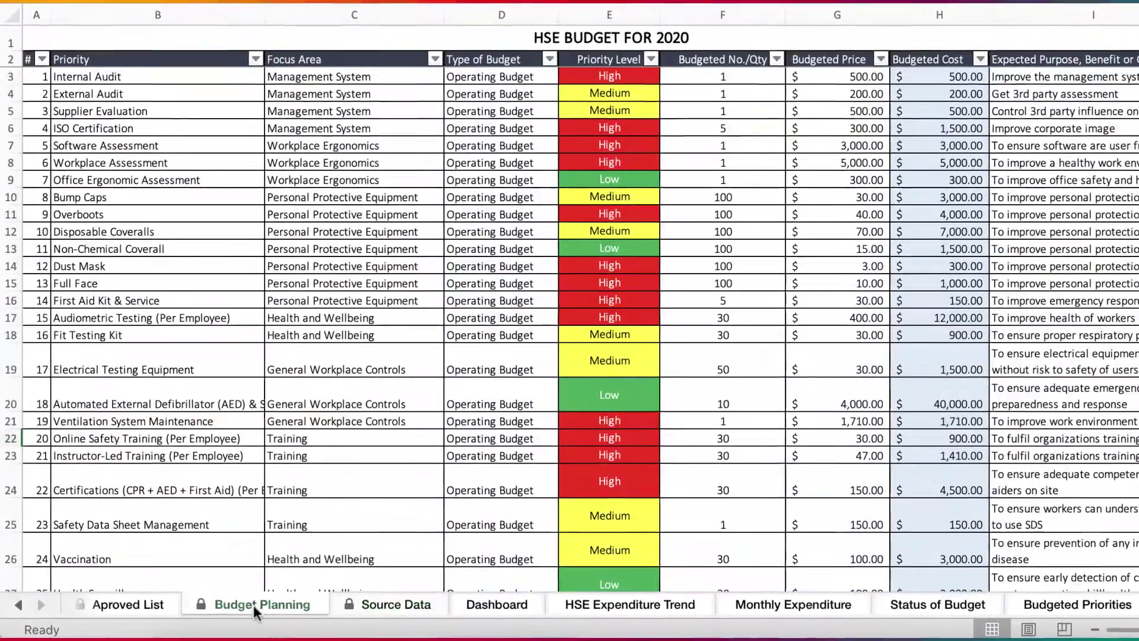
pyautogui.click(147, 607)
pyautogui.click(16, 606)
pyautogui.click(16, 606)
pyautogui.click(230, 606)
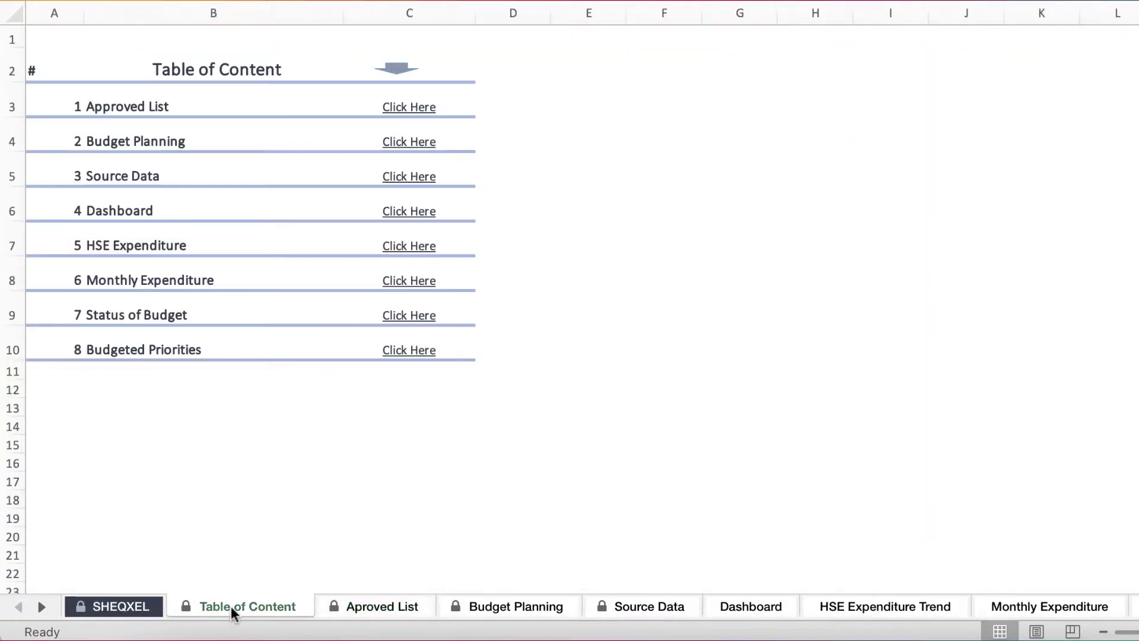
pyautogui.click(115, 606)
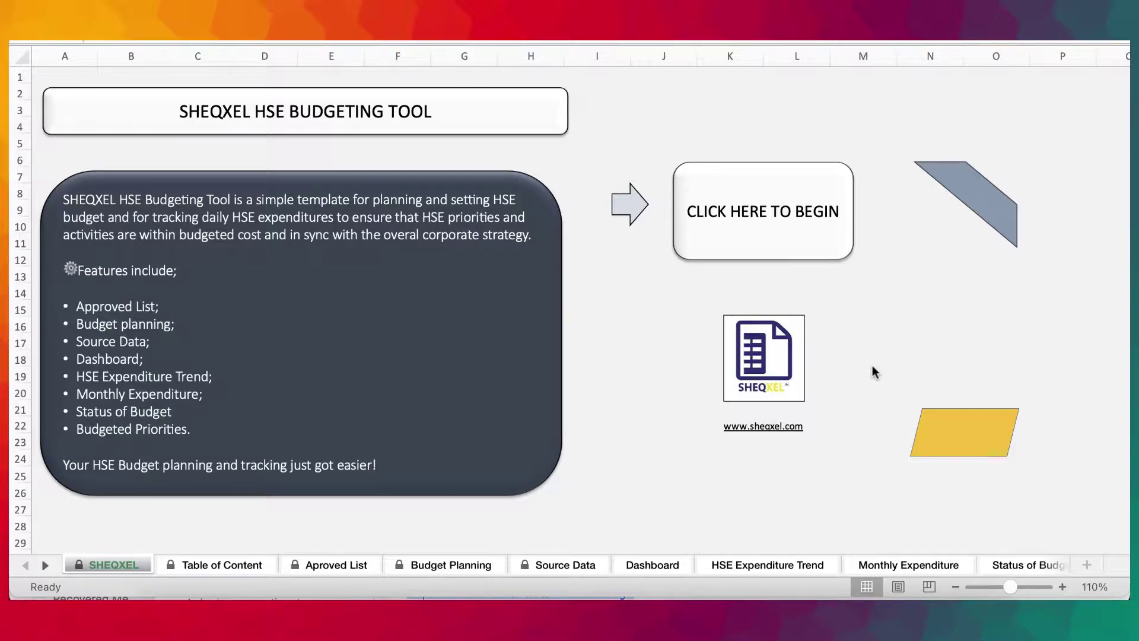
# Switch between the Table of Content and Aproved List sheets, ending on Aproved List.
pyautogui.click(552, 470)
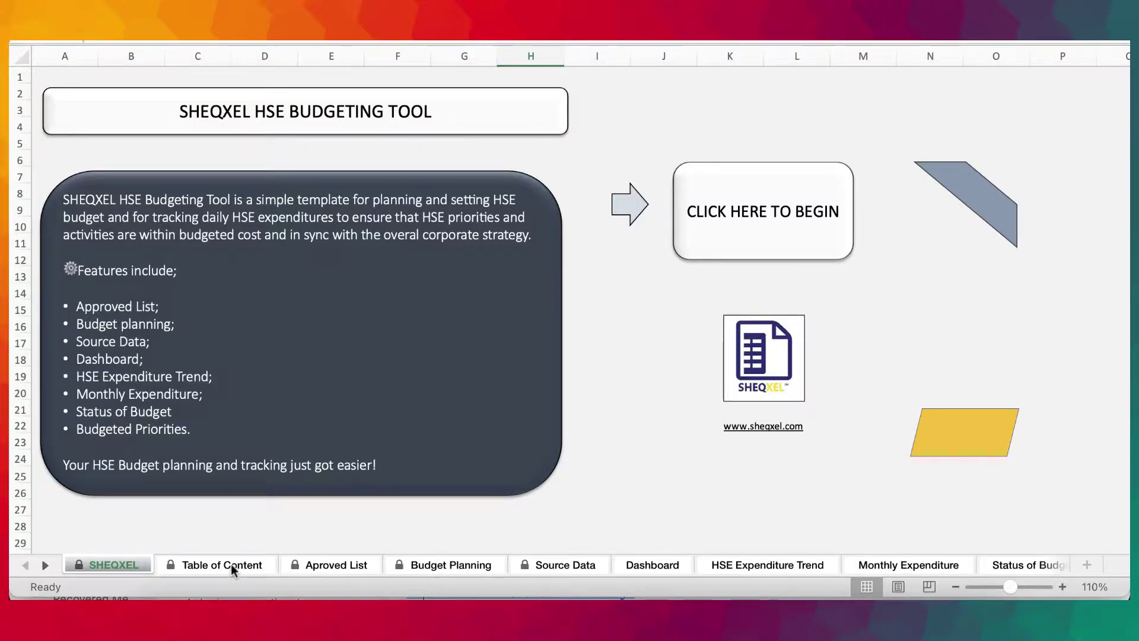
pyautogui.click(230, 564)
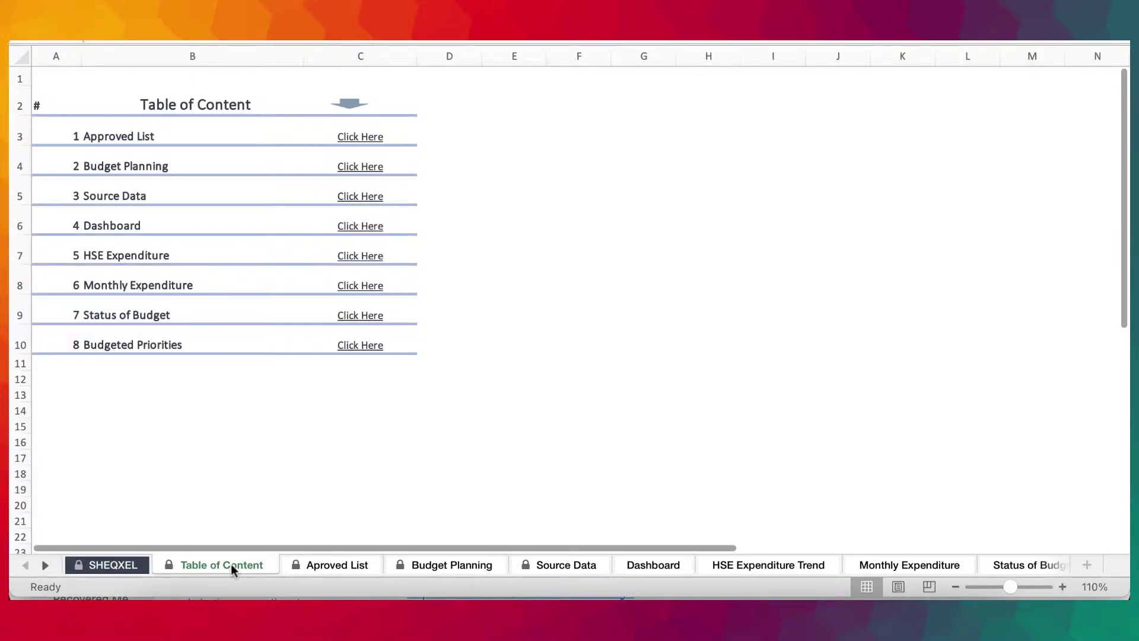
pyautogui.click(347, 569)
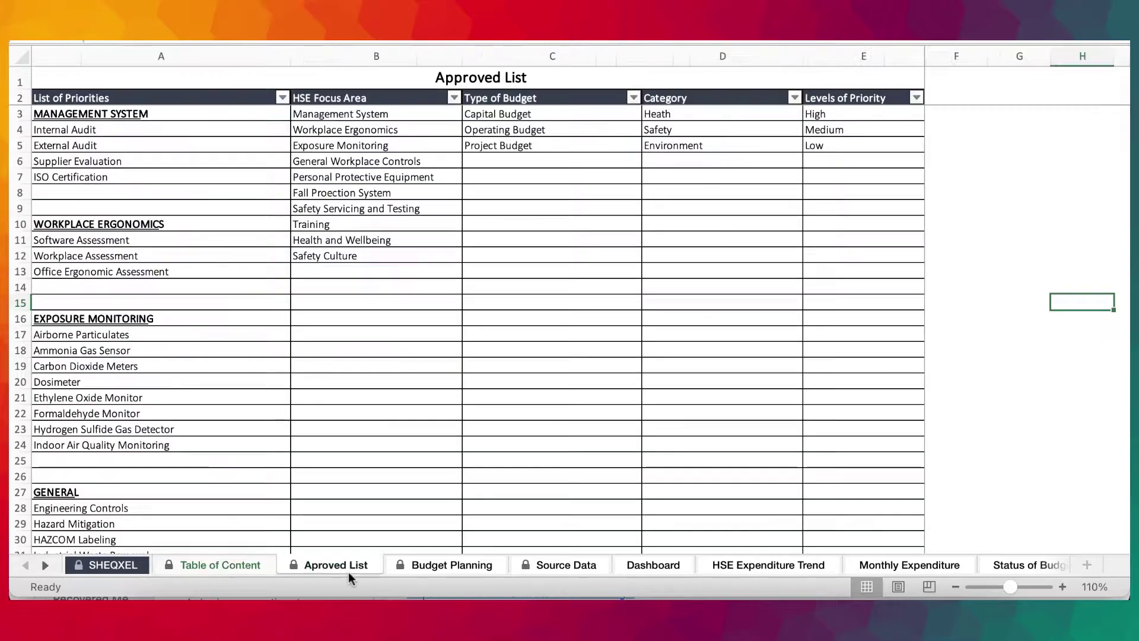
pyautogui.click(241, 563)
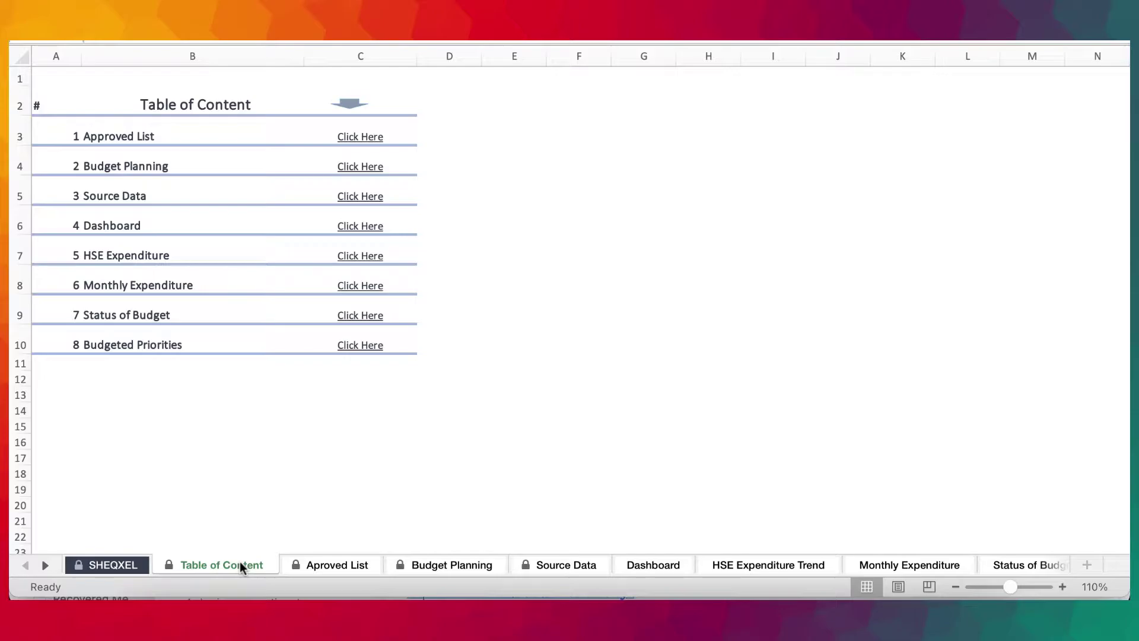
pyautogui.click(338, 565)
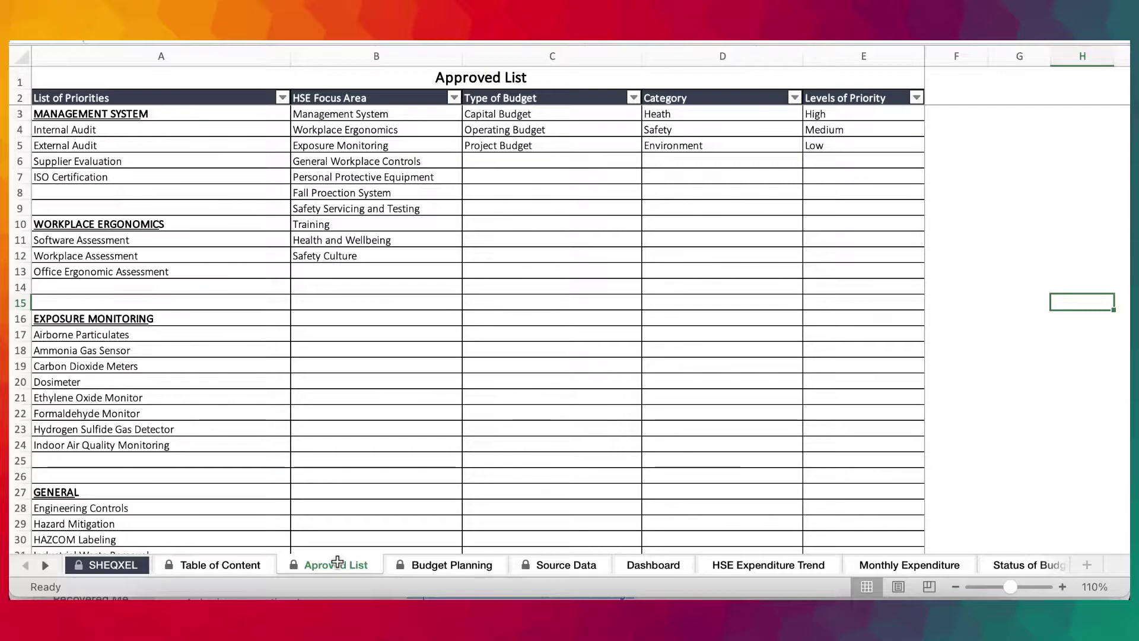
pyautogui.scroll(-3, 338, 562)
pyautogui.scroll(3, 338, 561)
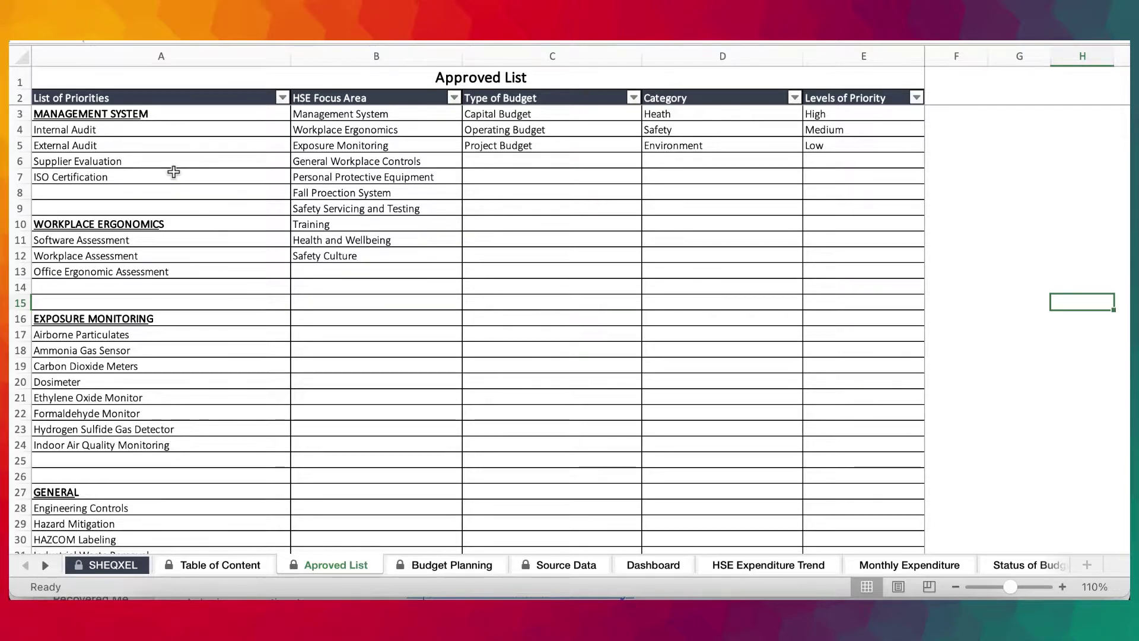
pyautogui.click(154, 114)
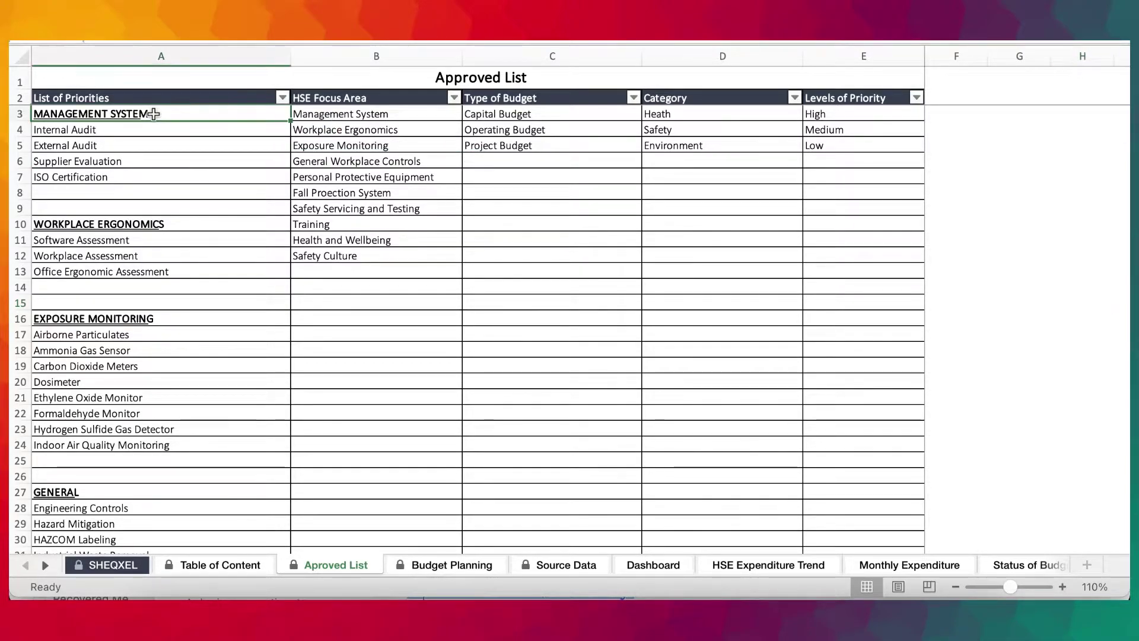
pyautogui.click(158, 223)
pyautogui.scroll(-4, 157, 222)
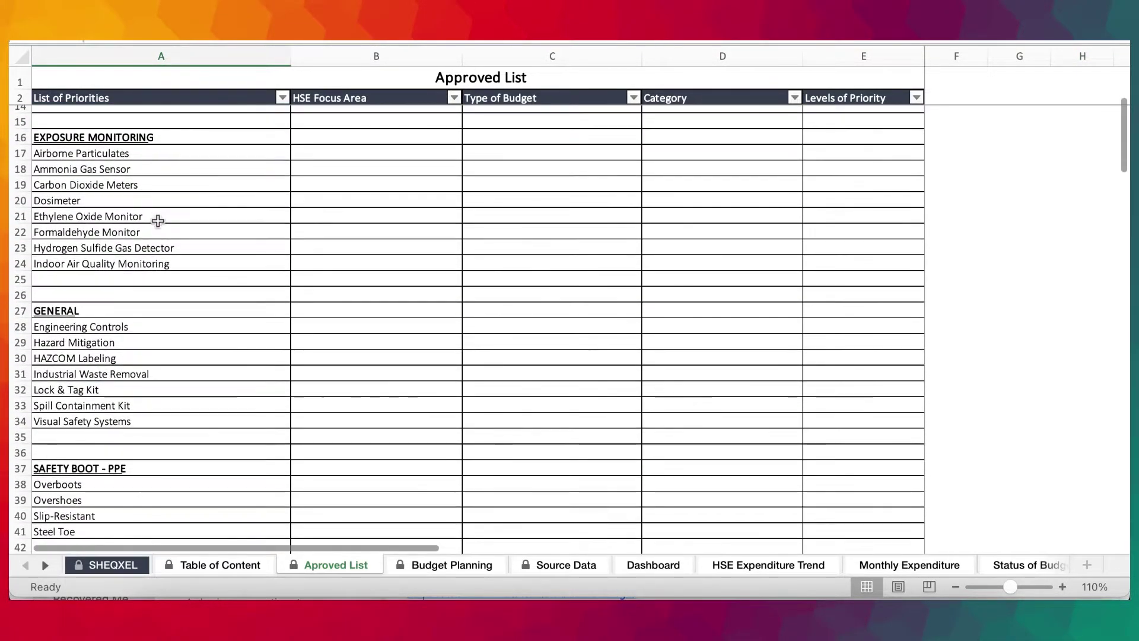
pyautogui.scroll(-3, 158, 221)
pyautogui.scroll(7, 157, 221)
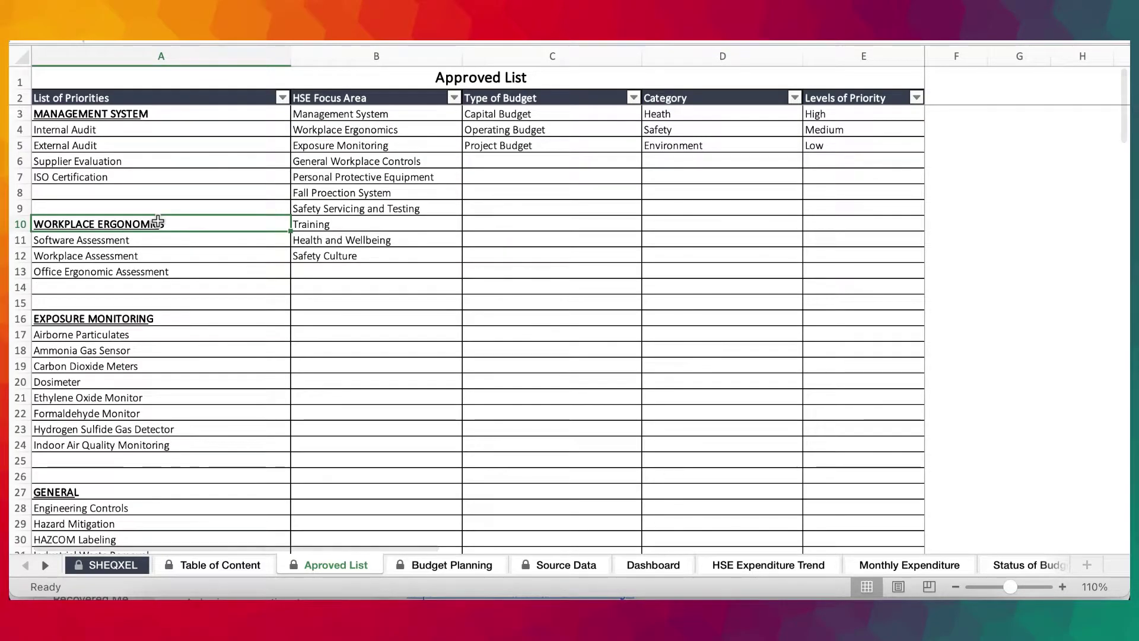
pyautogui.click(134, 114)
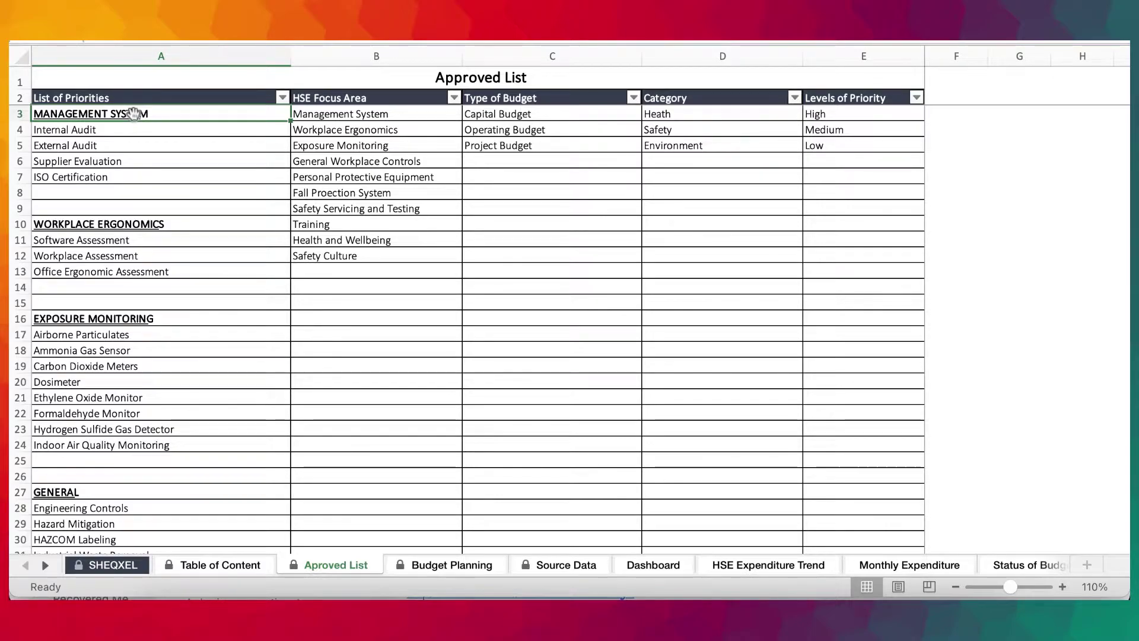
pyautogui.click(136, 127)
pyautogui.click(115, 145)
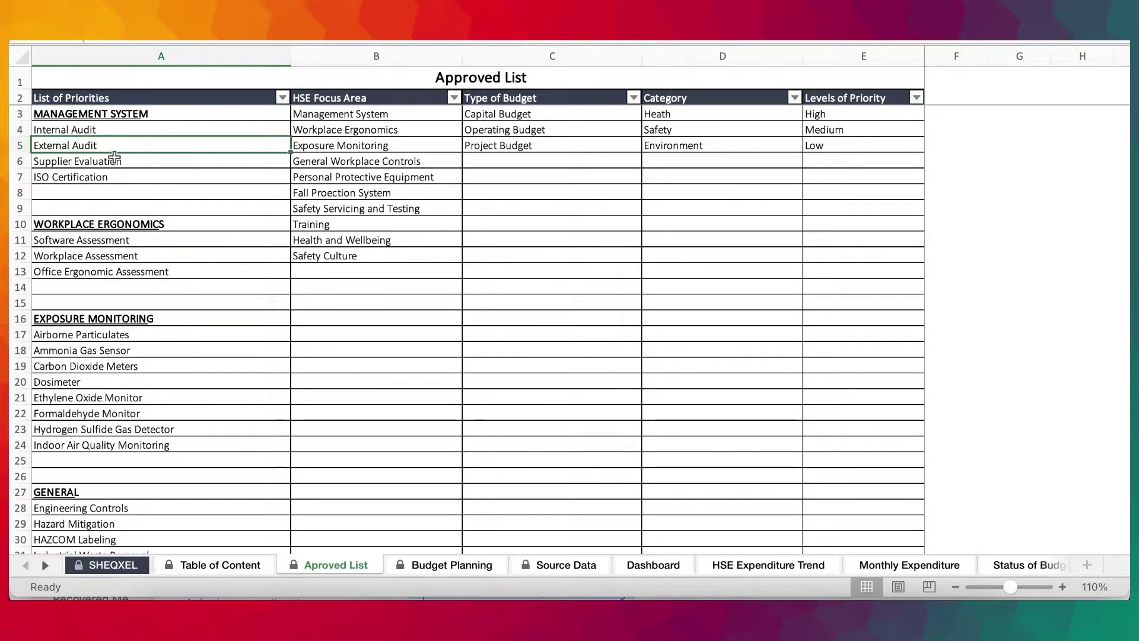
pyautogui.click(115, 160)
pyautogui.click(121, 176)
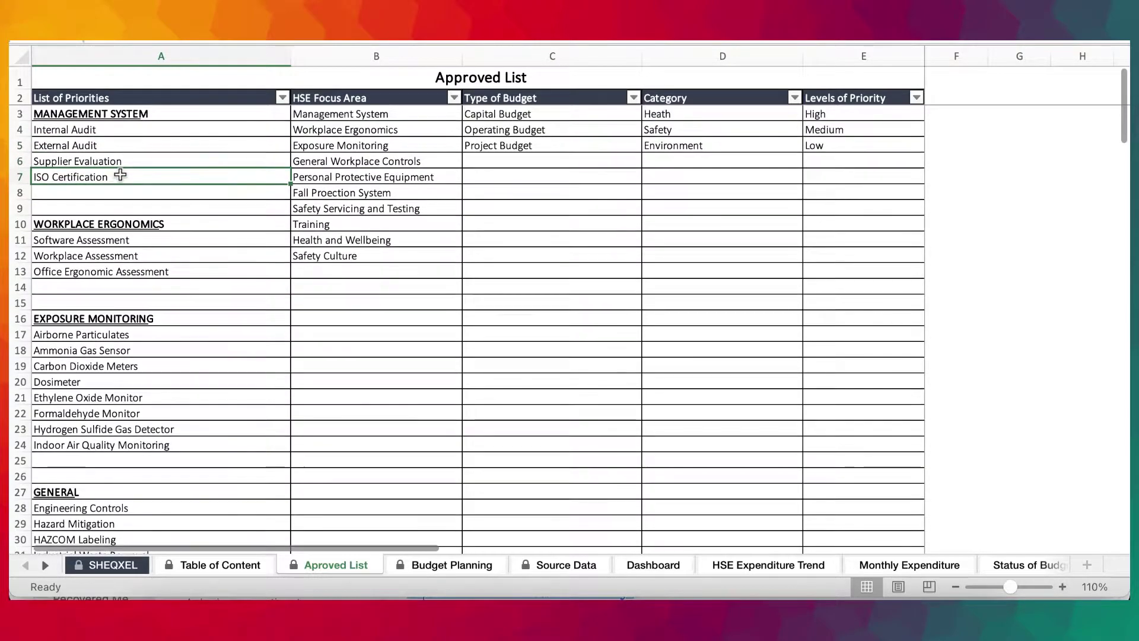
pyautogui.click(140, 224)
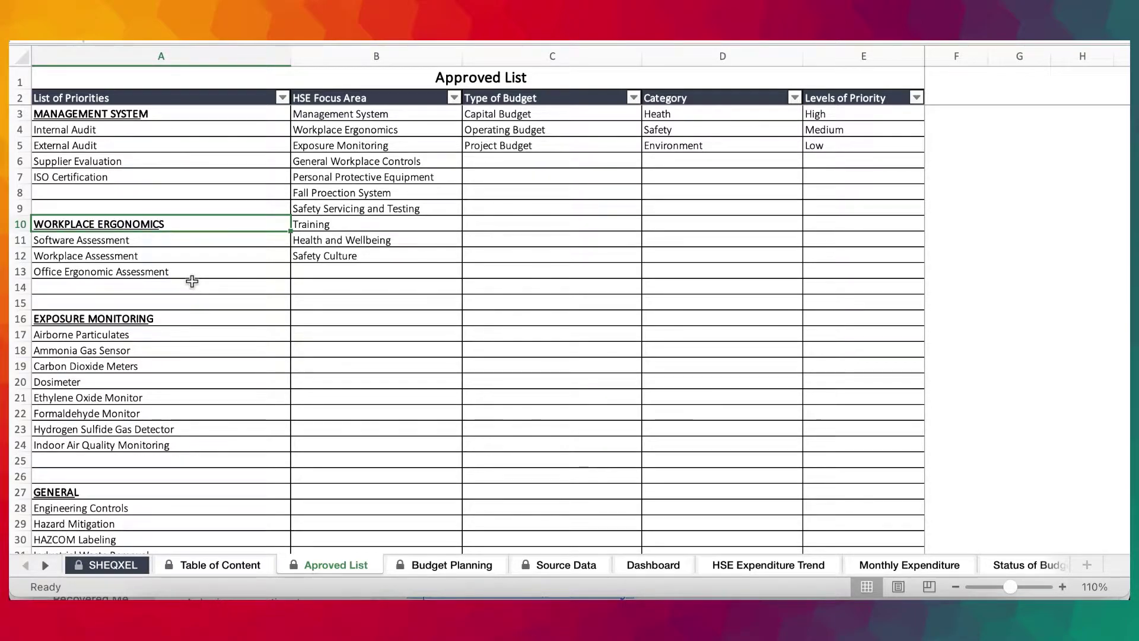
pyautogui.scroll(-1, 191, 281)
pyautogui.click(113, 284)
pyautogui.scroll(-3, 204, 288)
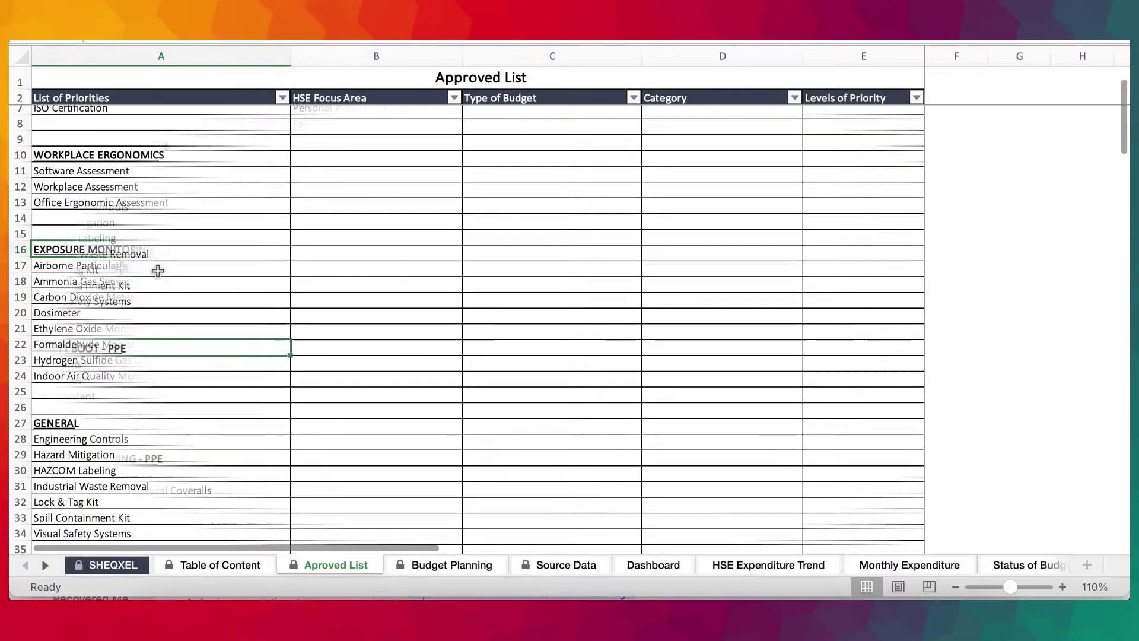
pyautogui.scroll(-5, 158, 271)
pyautogui.click(158, 273)
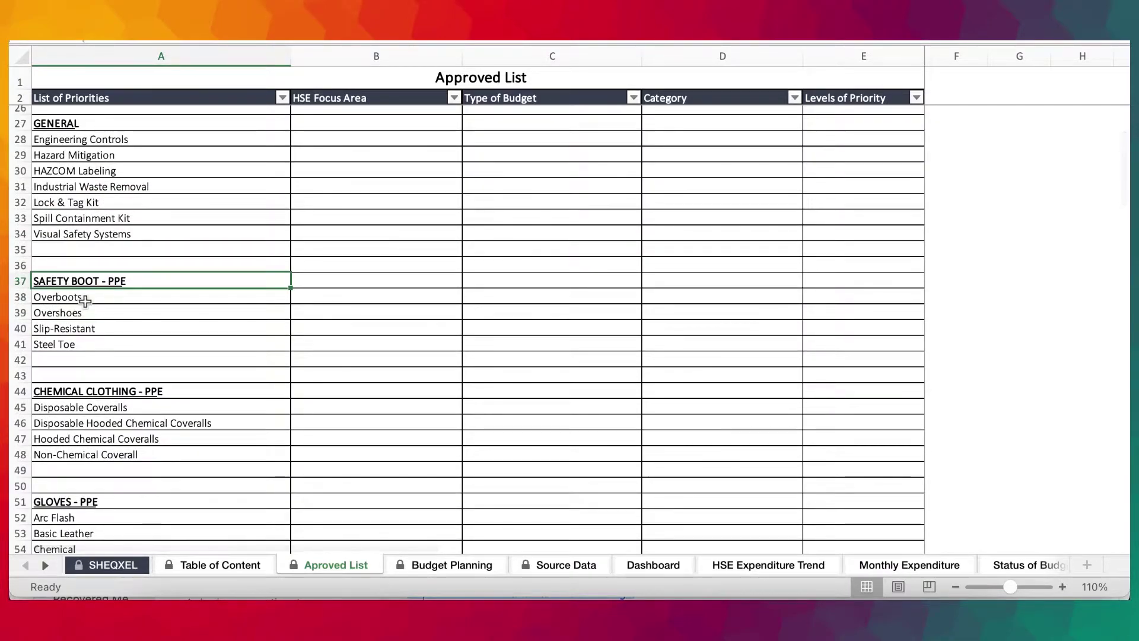
pyautogui.scroll(-1, 86, 302)
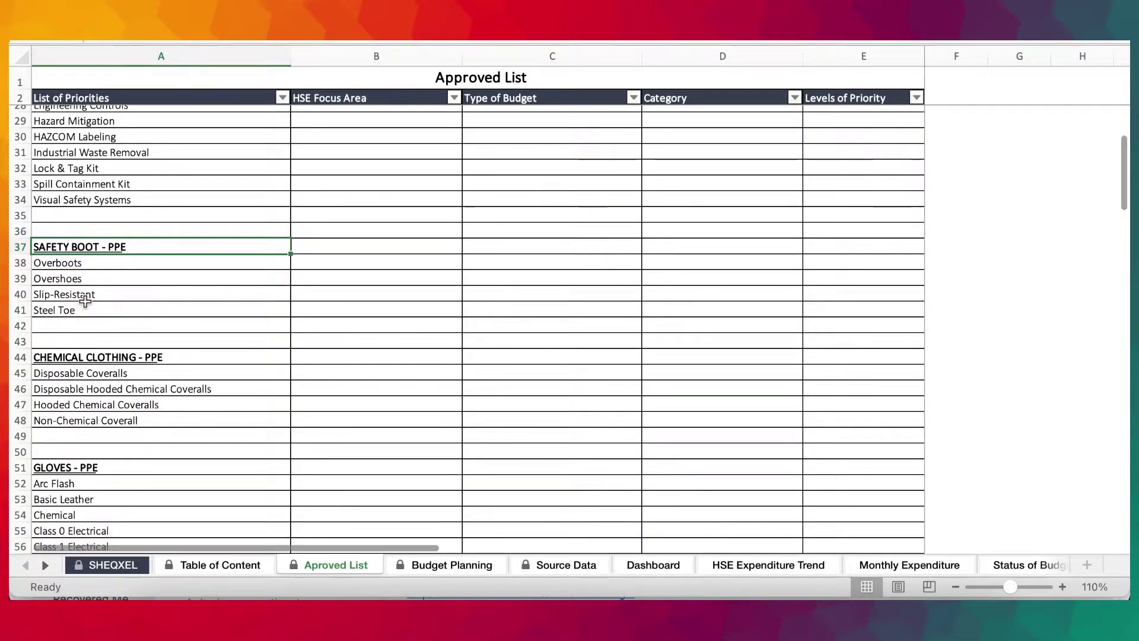
pyautogui.scroll(-1, 85, 301)
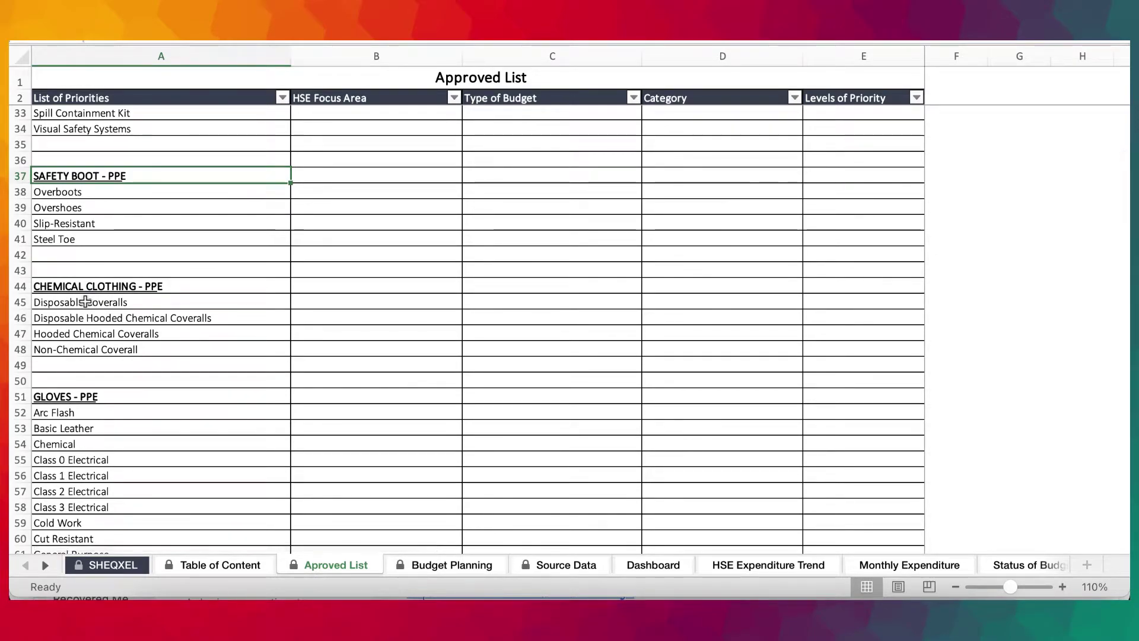
pyautogui.scroll(-1, 85, 301)
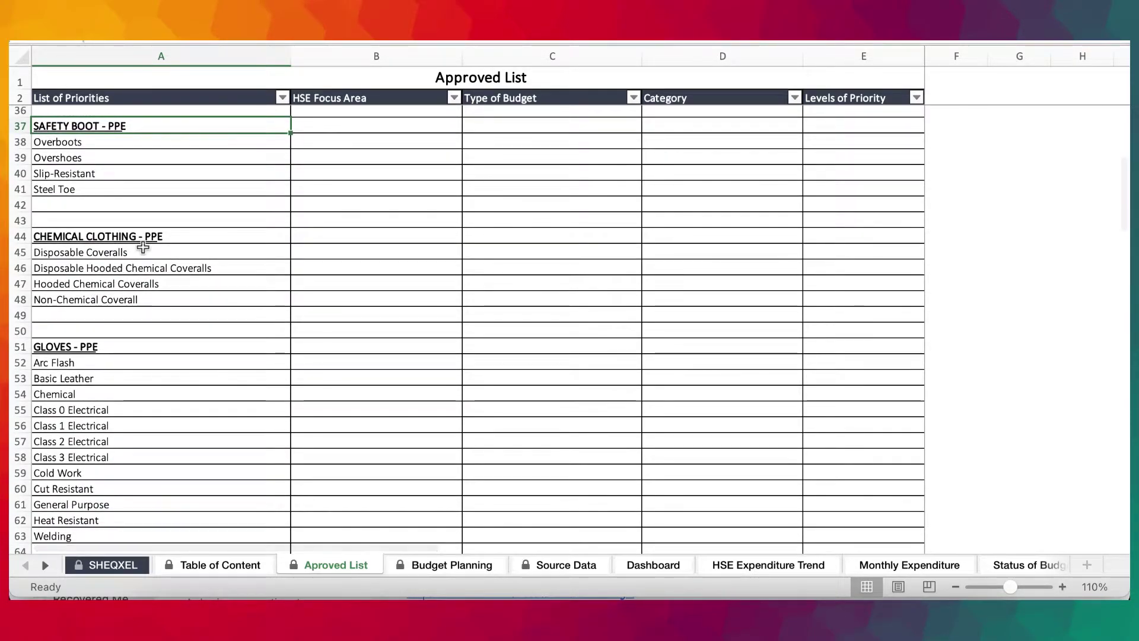
pyautogui.scroll(-10, 94, 319)
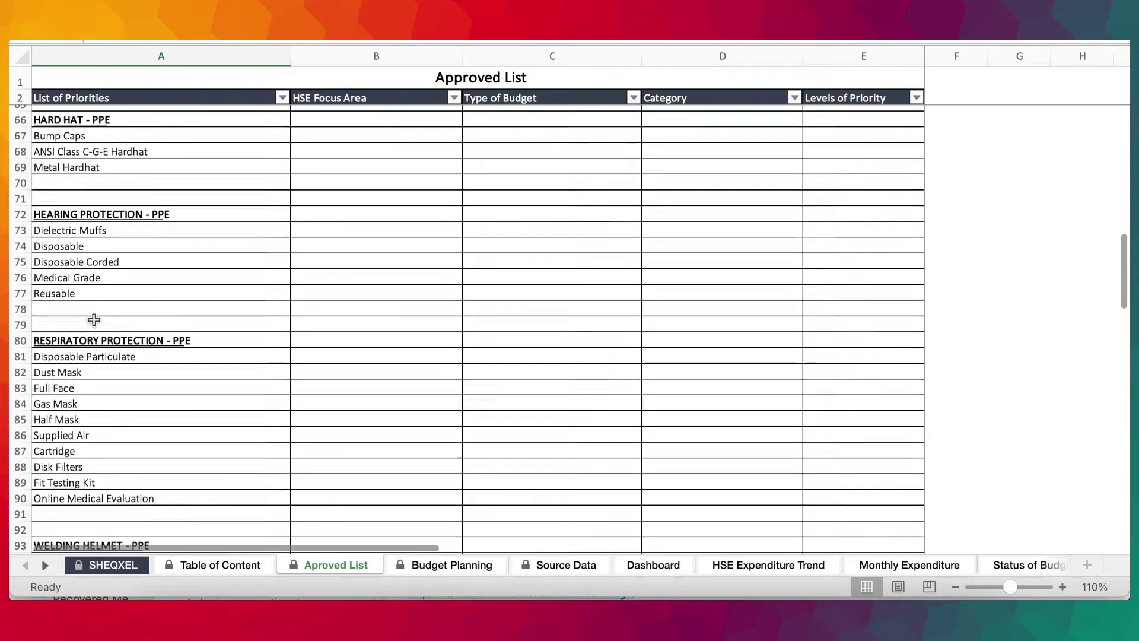
pyautogui.scroll(-3, 94, 319)
pyautogui.scroll(6, 94, 320)
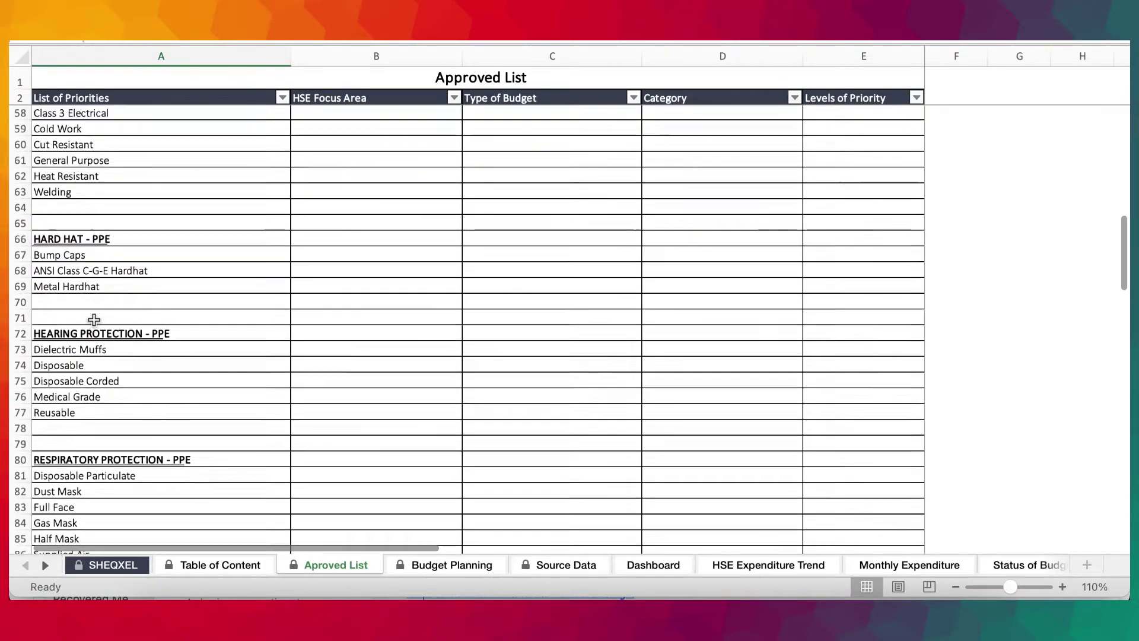
pyautogui.scroll(18, 93, 320)
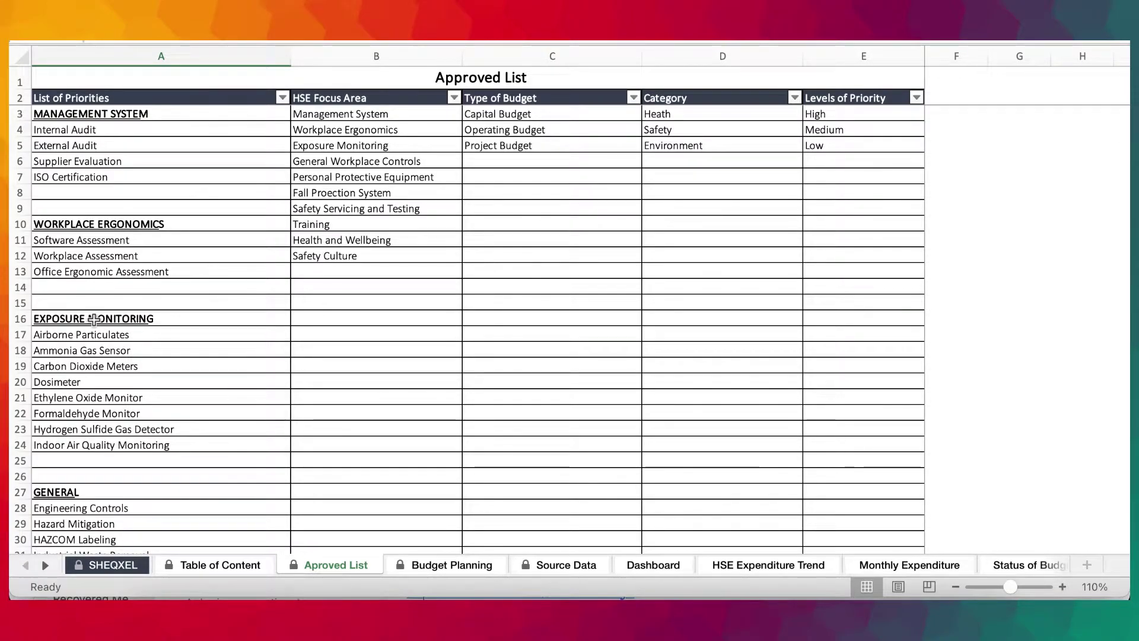
pyautogui.moveTo(320, 114); pyautogui.dragTo(364, 254)
pyautogui.click(134, 115)
pyautogui.click(110, 224)
pyautogui.click(372, 117)
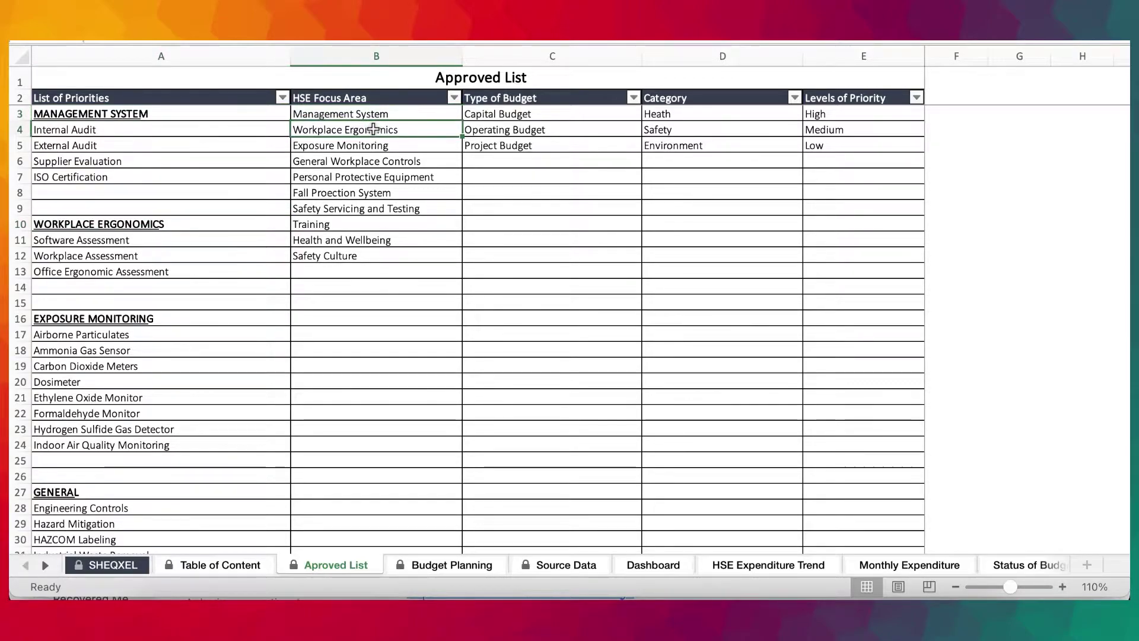
pyautogui.click(352, 143)
pyautogui.click(312, 172)
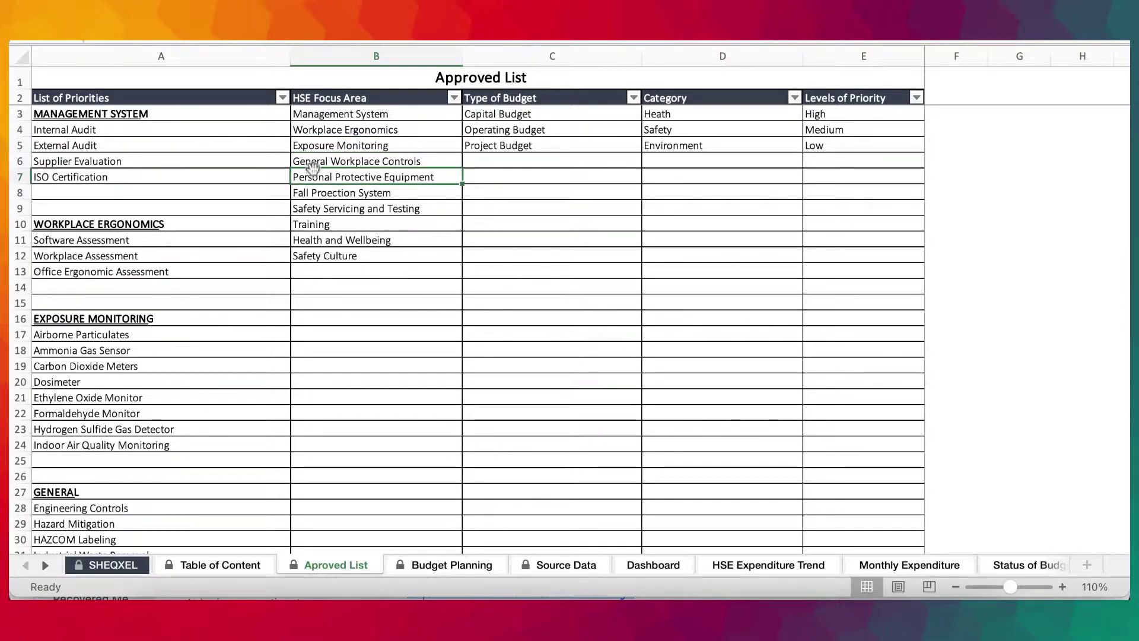
pyautogui.click(501, 114)
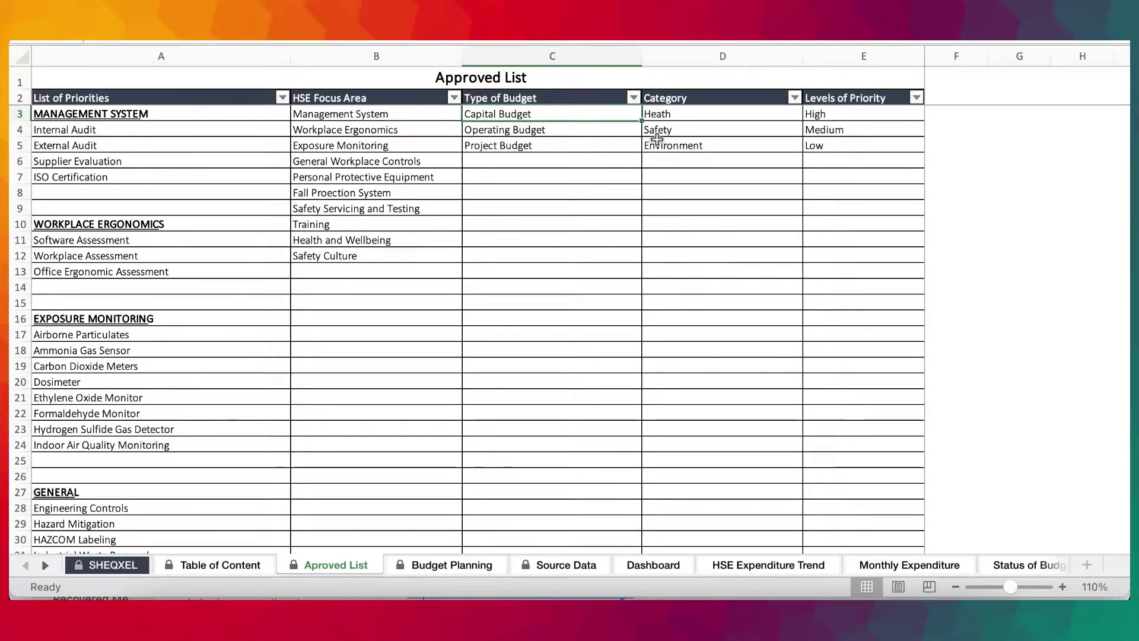
pyautogui.click(111, 146)
pyautogui.click(516, 114)
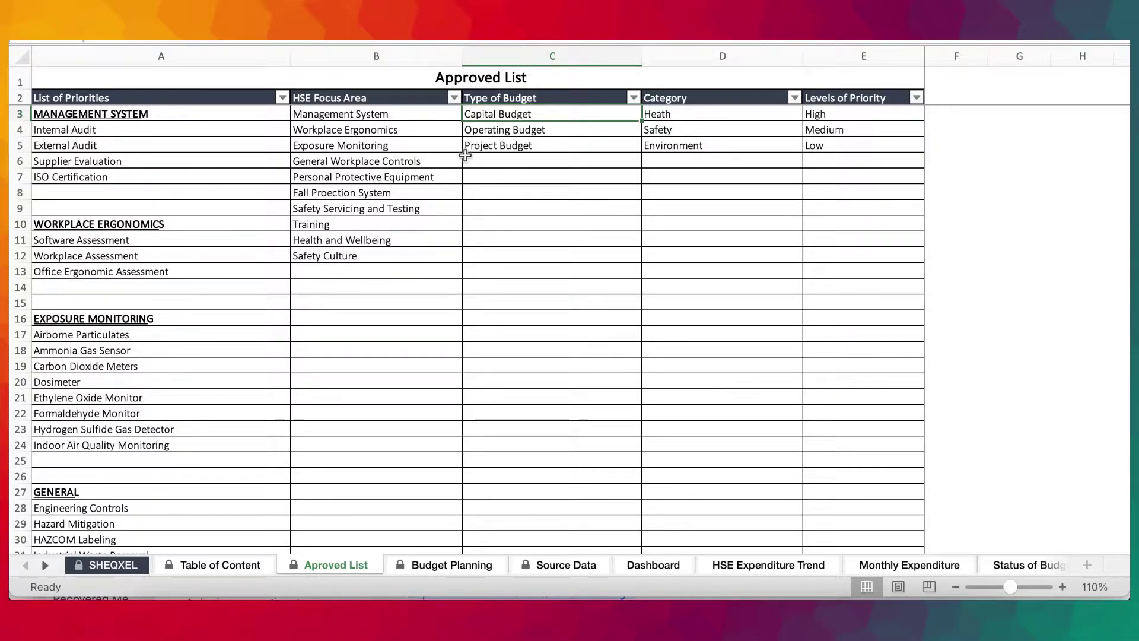
pyautogui.scroll(-3, 244, 206)
pyautogui.scroll(-3, 244, 205)
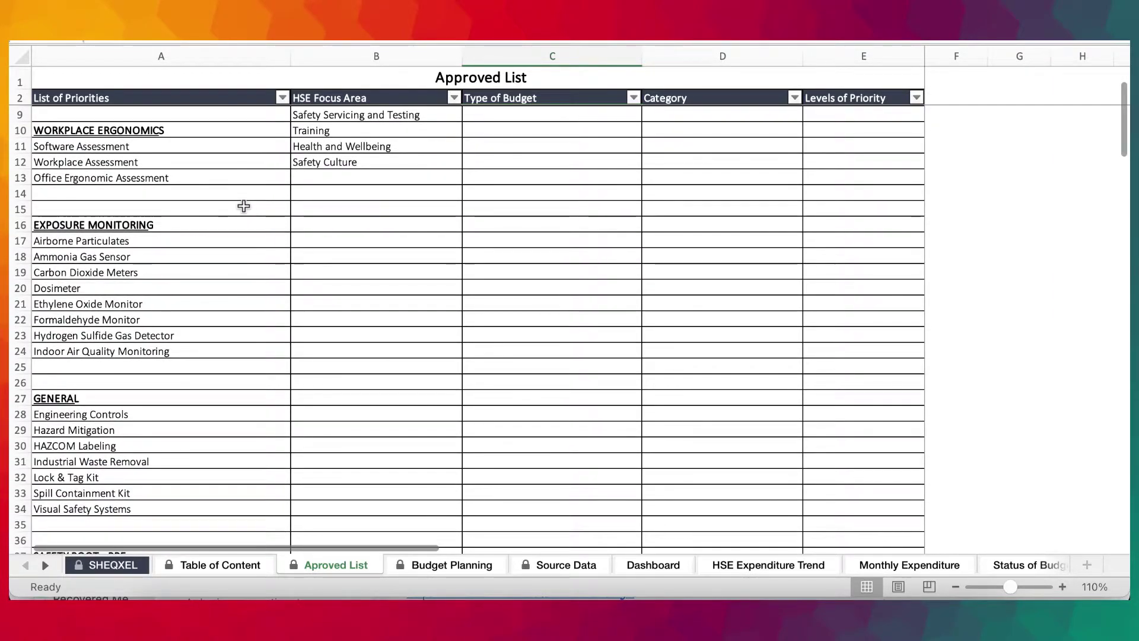
pyautogui.scroll(-7, 244, 206)
pyautogui.scroll(1, 109, 328)
pyautogui.scroll(7, 109, 328)
pyautogui.scroll(-20, 110, 328)
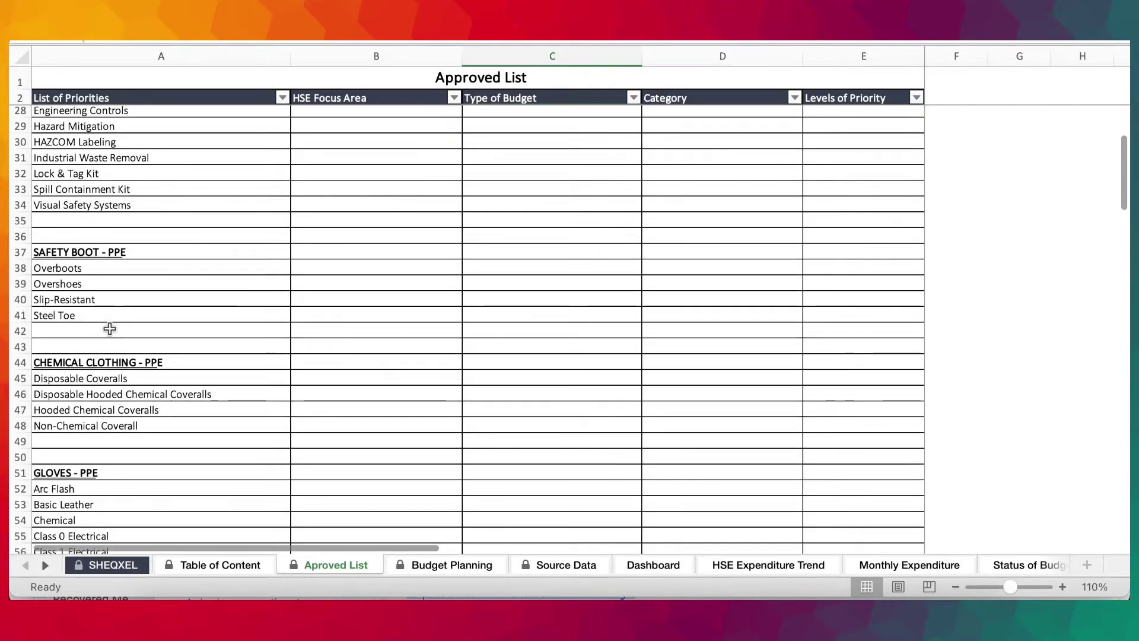
pyautogui.scroll(-10, 110, 328)
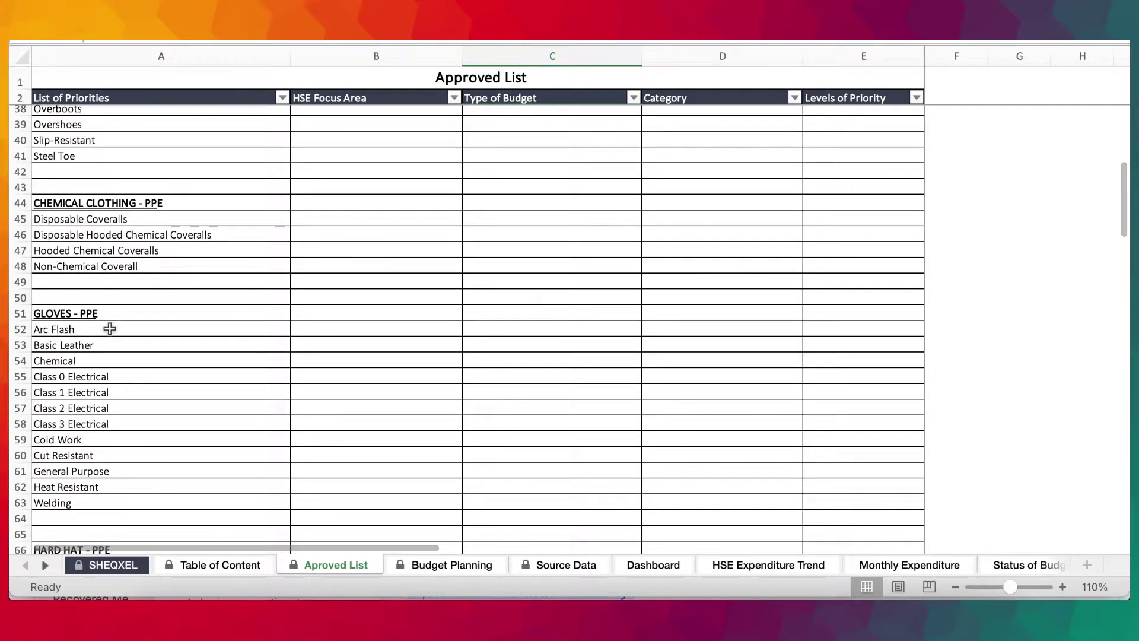
pyautogui.scroll(20, 237, 300)
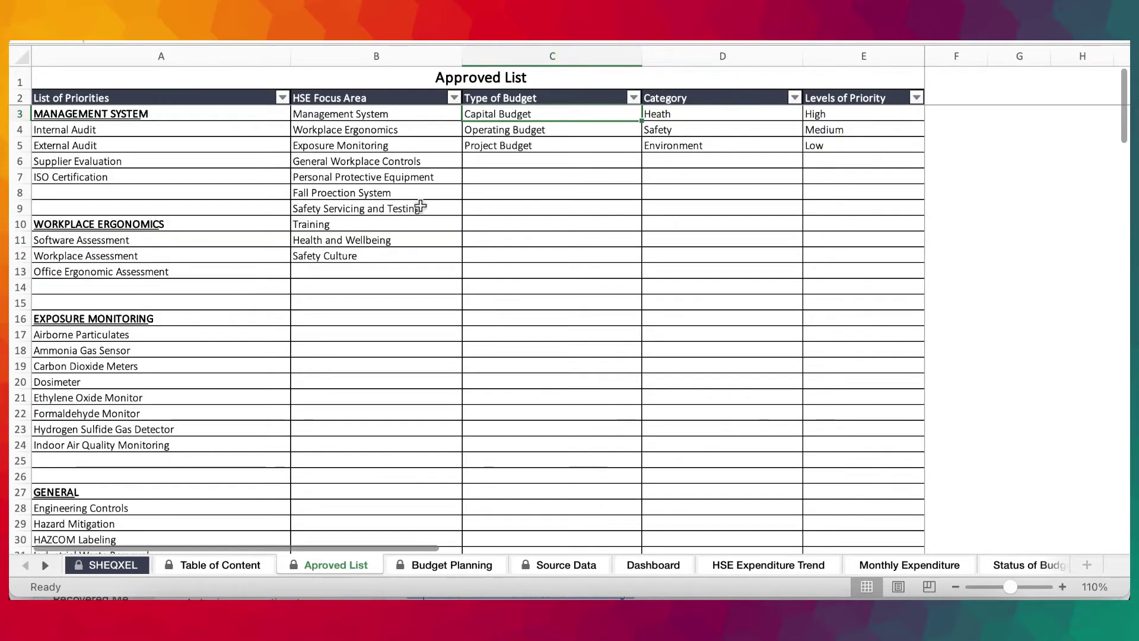
pyautogui.click(529, 144)
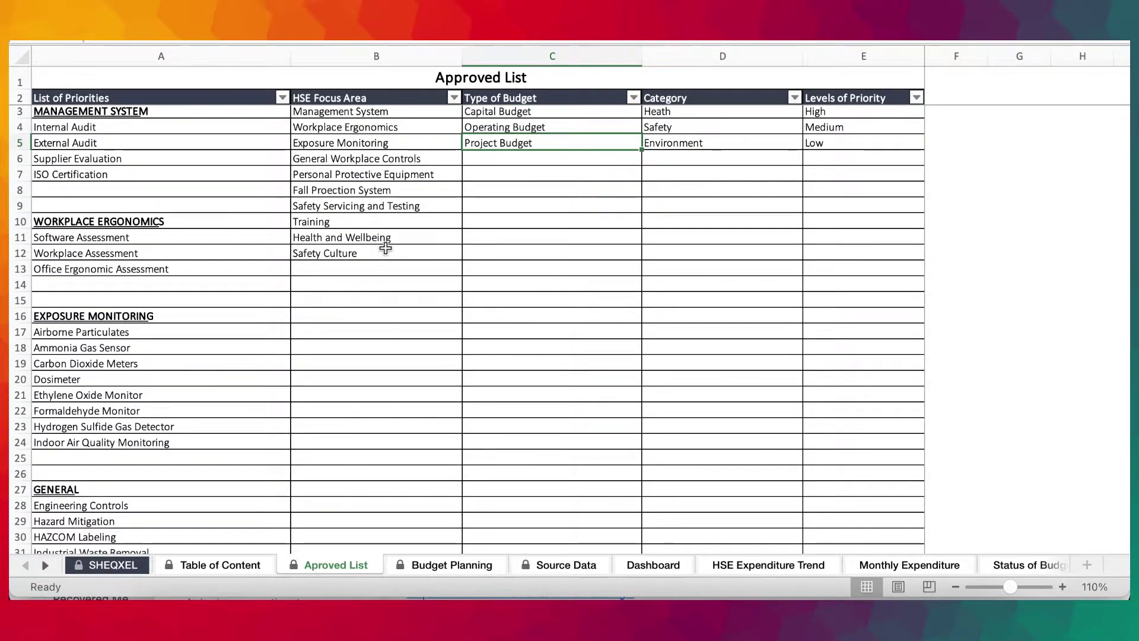
pyautogui.scroll(1, 654, 112)
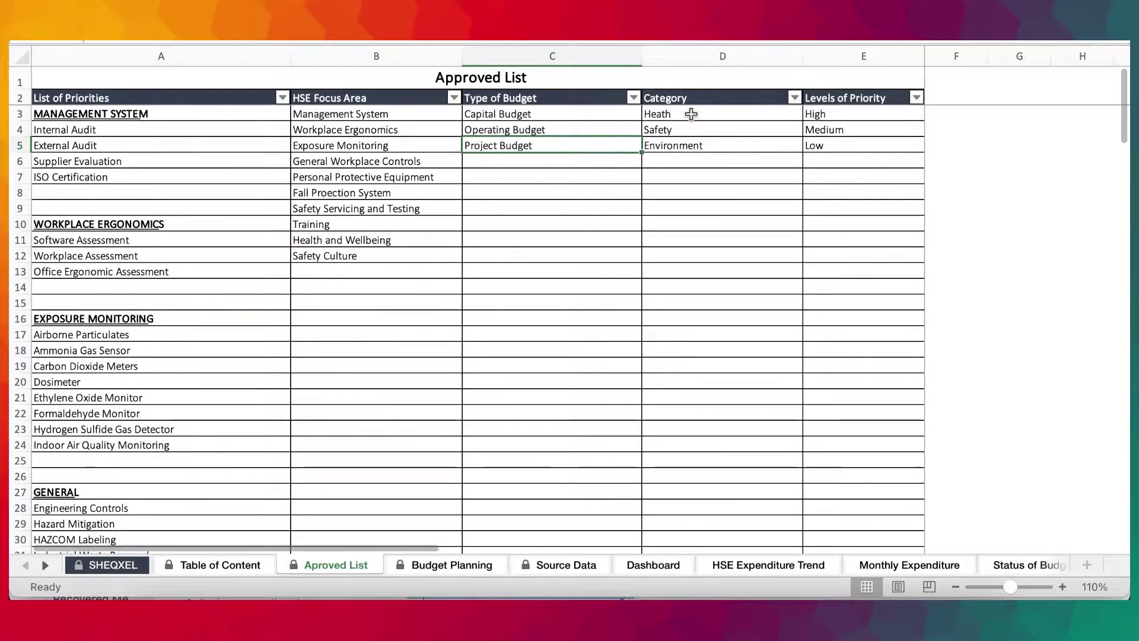
pyautogui.click(691, 115)
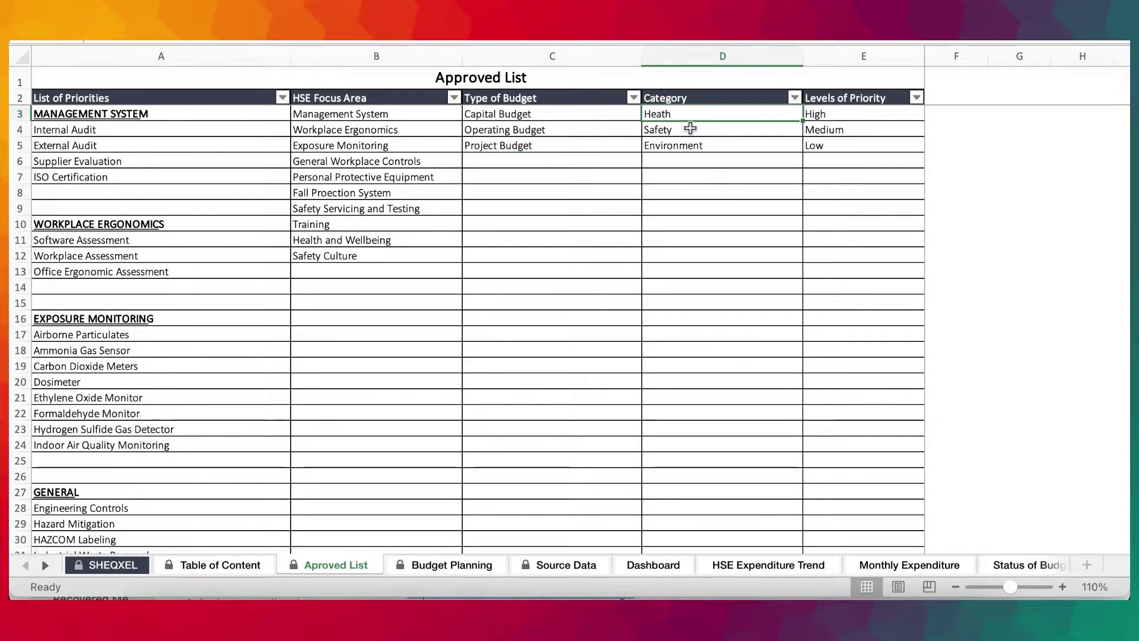
pyautogui.press('Down')
pyautogui.press('Down')
pyautogui.press('Down')
pyautogui.click(834, 120)
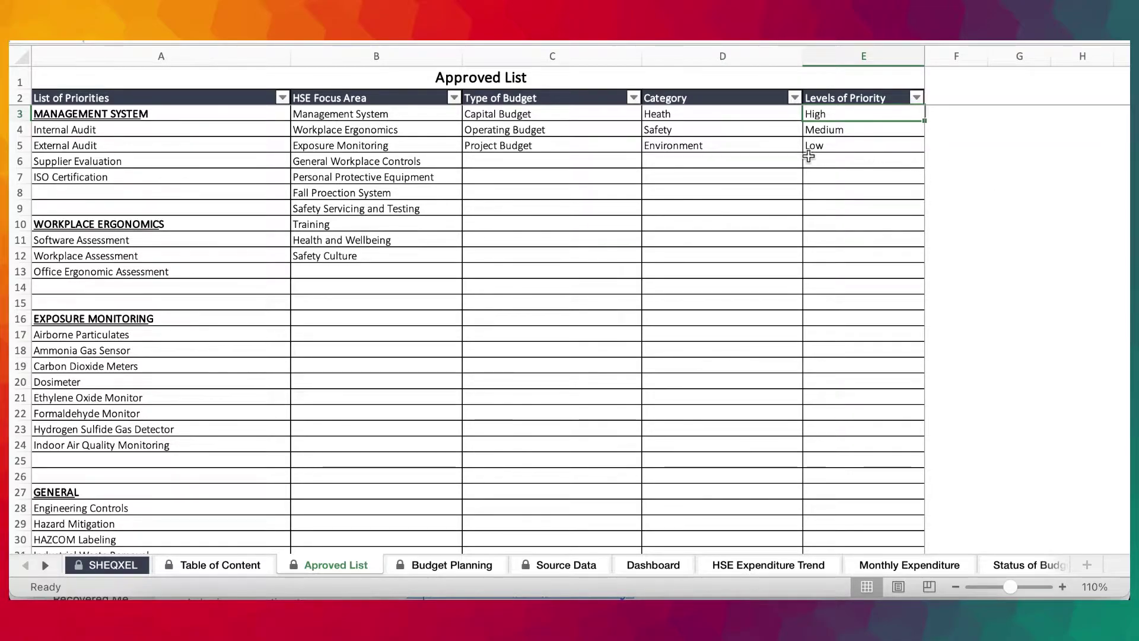
# Change the Budget Planning title from HSE BUDGET FOR 2020 to HSE BUDGET FOR 2022.
pyautogui.click(447, 564)
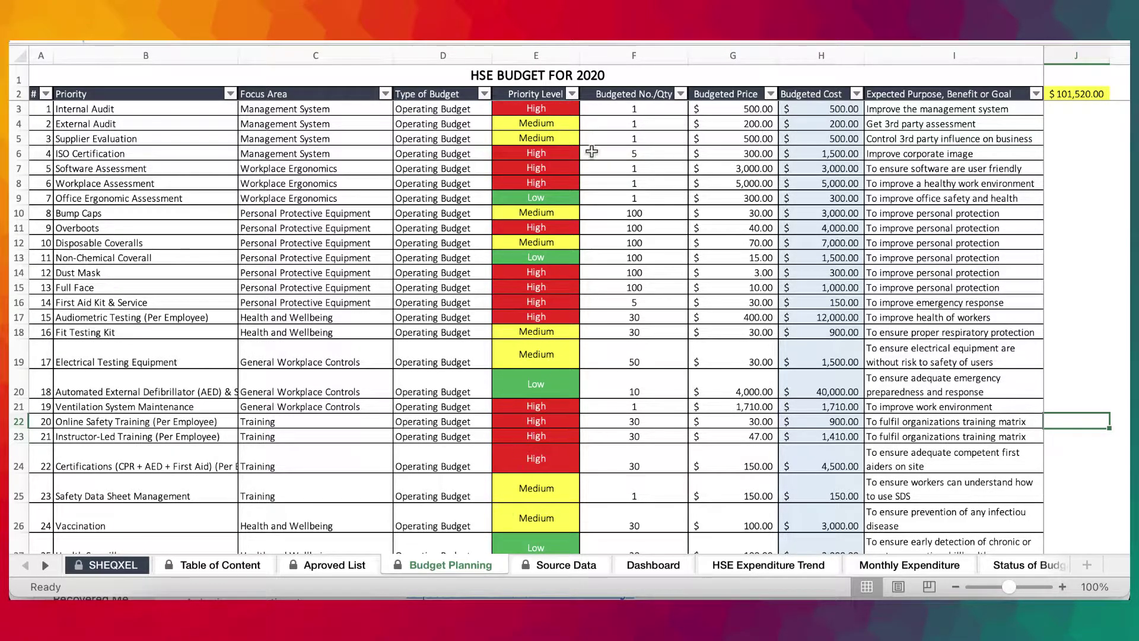
pyautogui.click(610, 74)
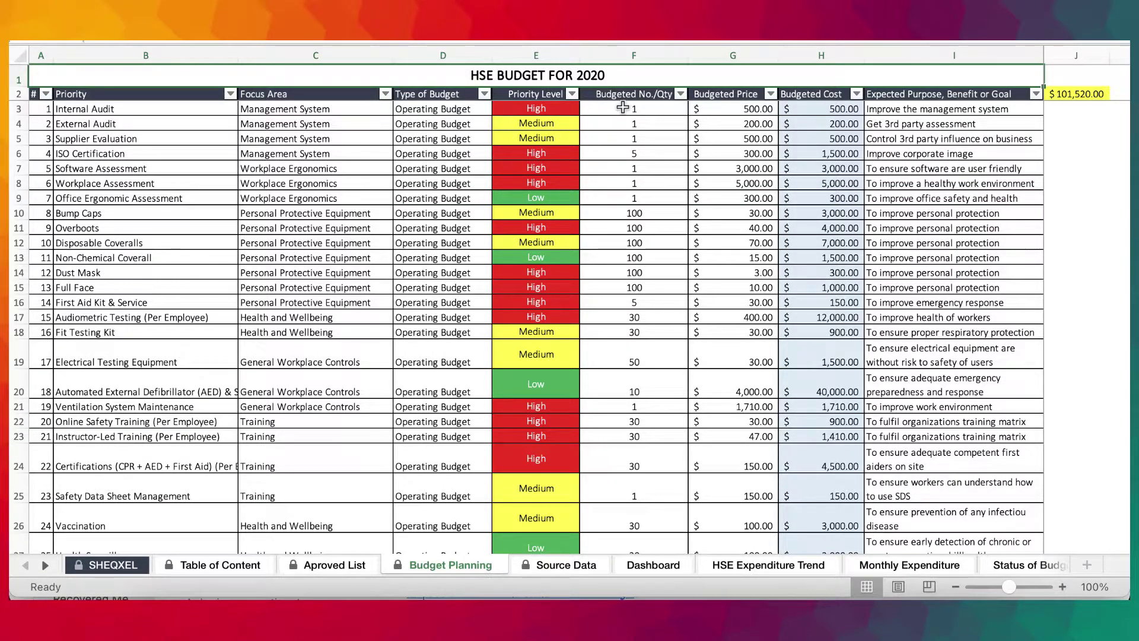
pyautogui.press('Delete')
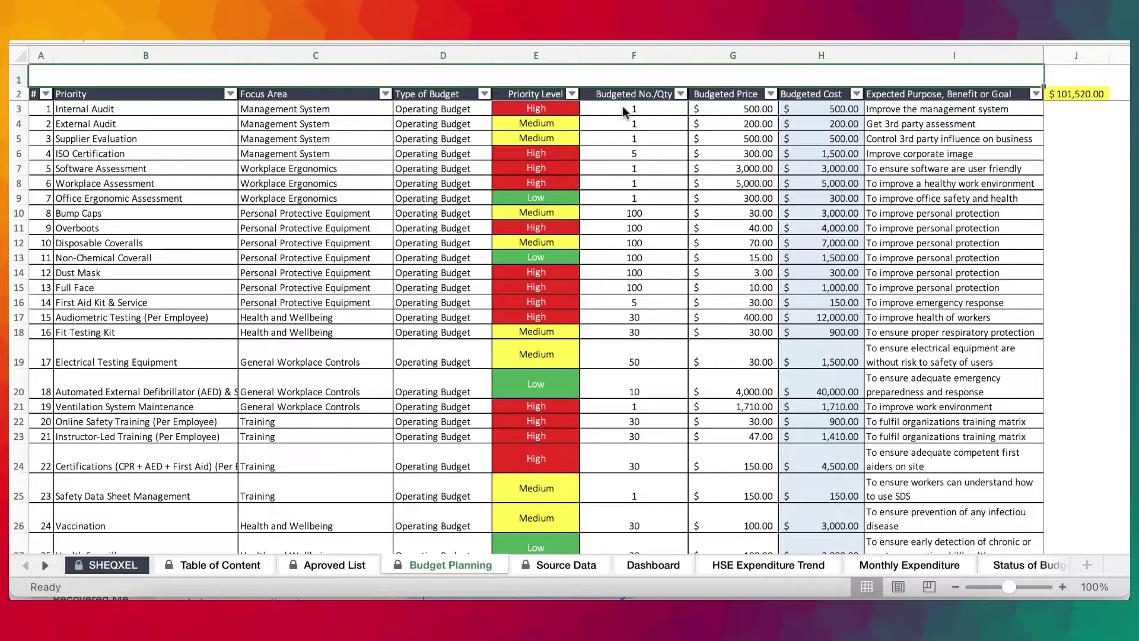
pyautogui.click(601, 257)
pyautogui.press('super+z')
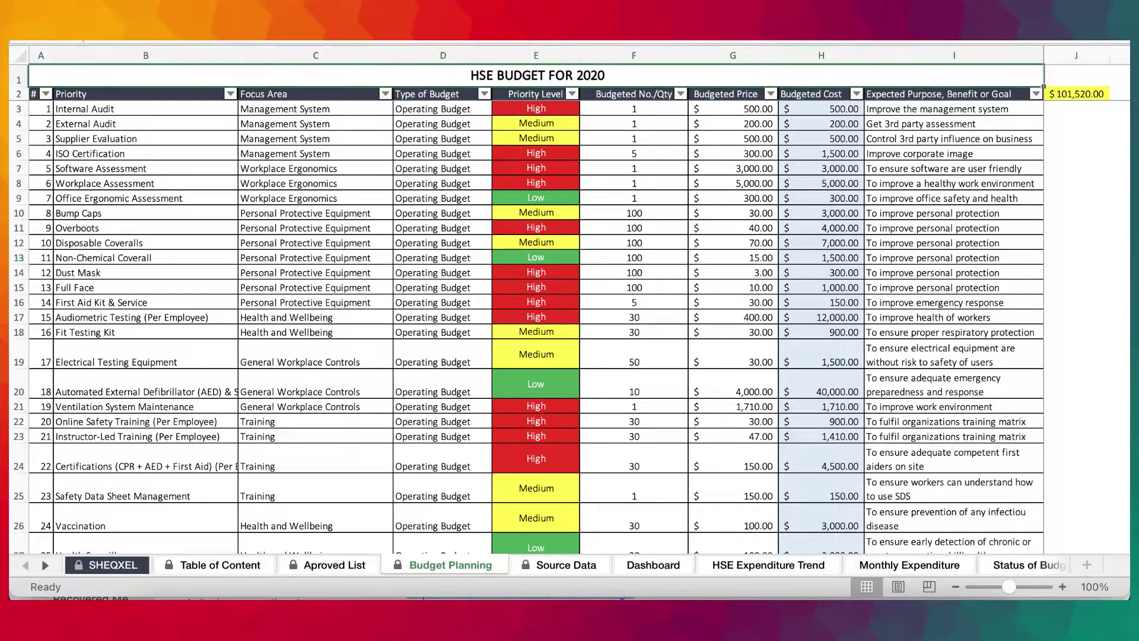
pyautogui.doubleClick(616, 72)
pyautogui.press('BackSpace')
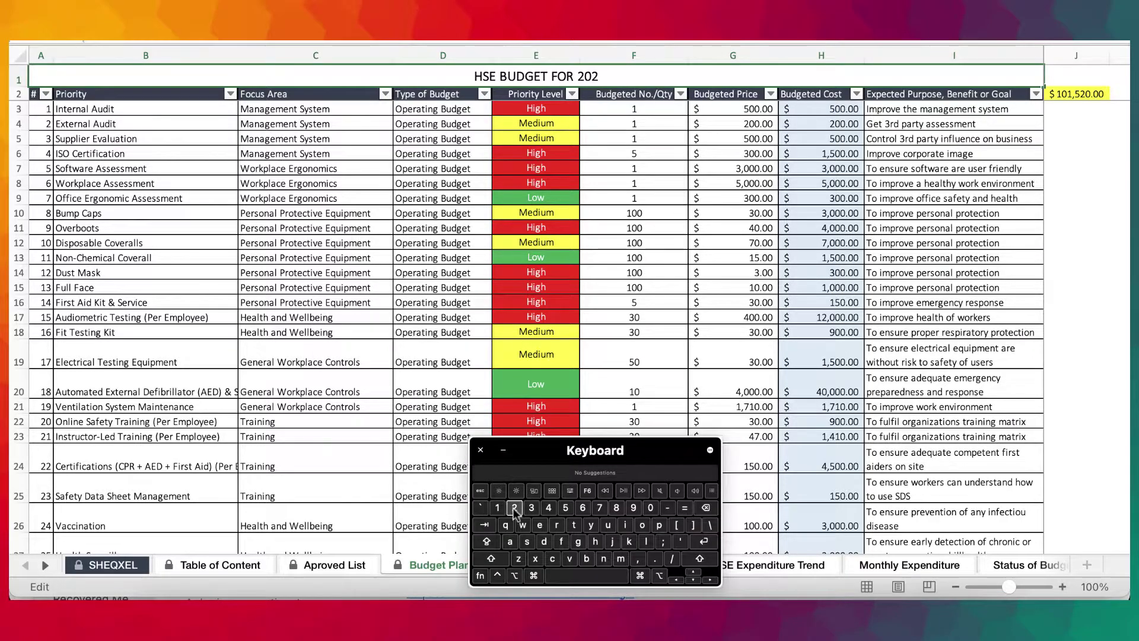
pyautogui.write('2')
pyautogui.click(542, 298)
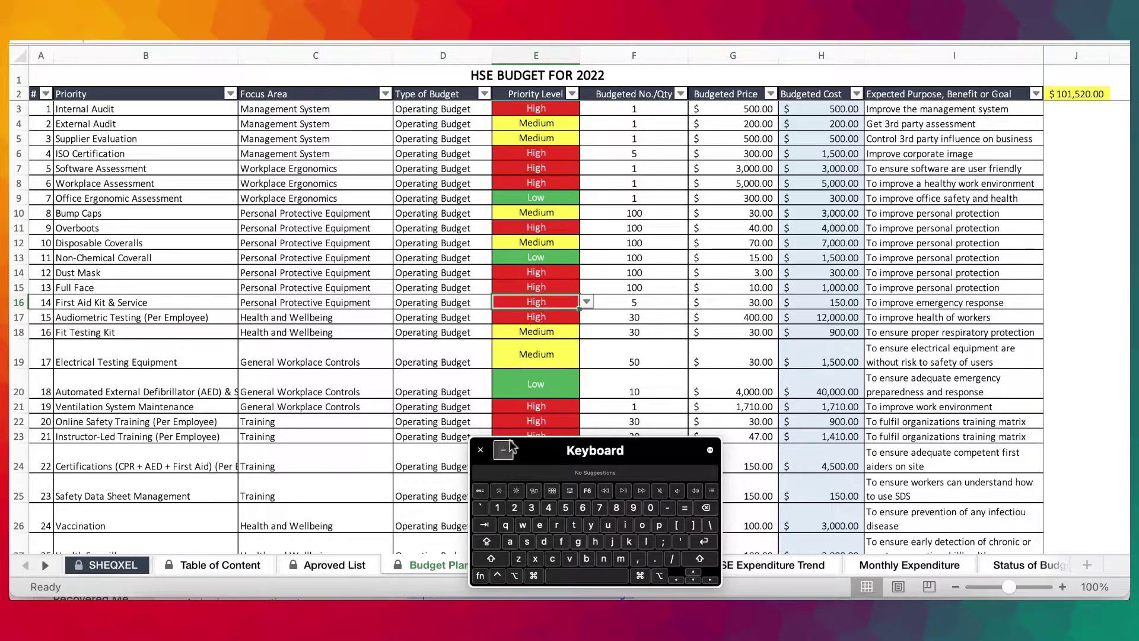
pyautogui.click(481, 450)
pyautogui.click(176, 114)
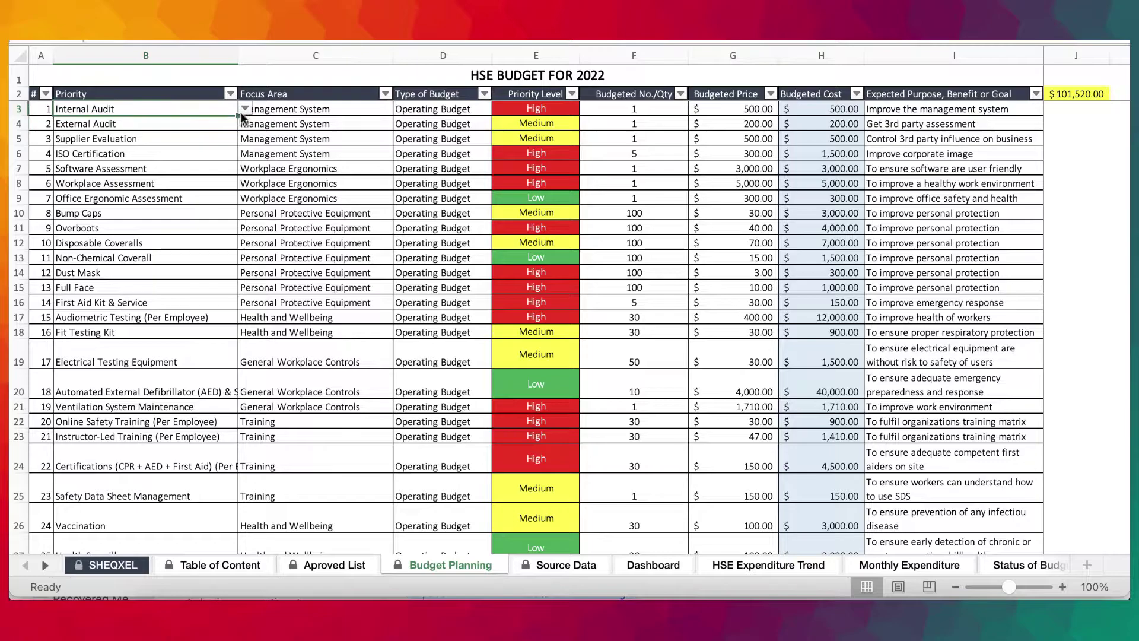
pyautogui.click(245, 108)
pyautogui.scroll(-5, 170, 168)
pyautogui.scroll(5, 169, 169)
pyautogui.press('Up')
pyautogui.press('Up')
pyautogui.press('Up')
pyautogui.press('Up')
pyautogui.press('Down')
pyautogui.press('Down')
pyautogui.press('Down')
pyautogui.press('Down')
pyautogui.press('Down')
pyautogui.press('Down')
pyautogui.press('Down')
pyautogui.press('Down')
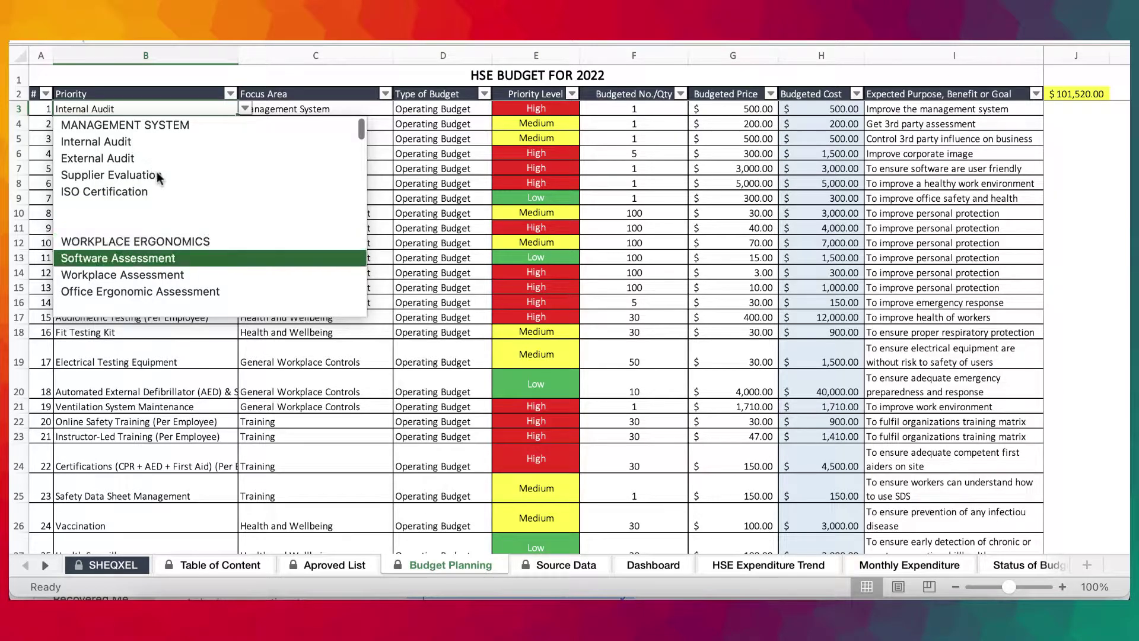
pyautogui.press('Up')
pyautogui.press('Up')
pyautogui.press('Up')
pyautogui.press('Up')
pyautogui.scroll(-3, 157, 173)
pyautogui.scroll(-3, 156, 172)
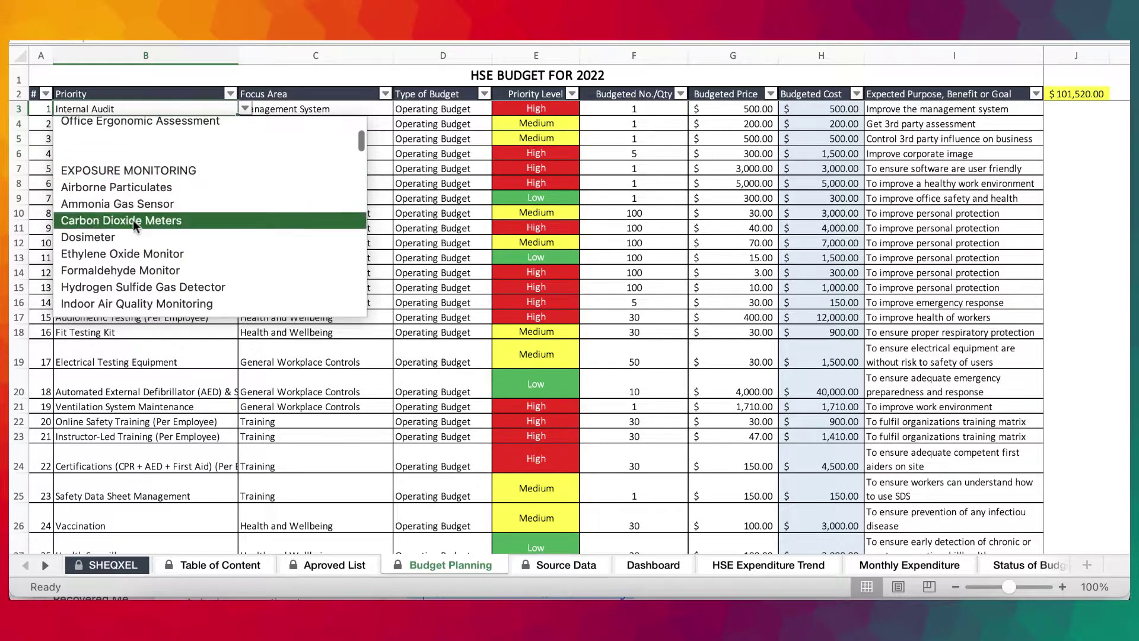
pyautogui.scroll(-3, 133, 219)
pyautogui.scroll(-5, 133, 217)
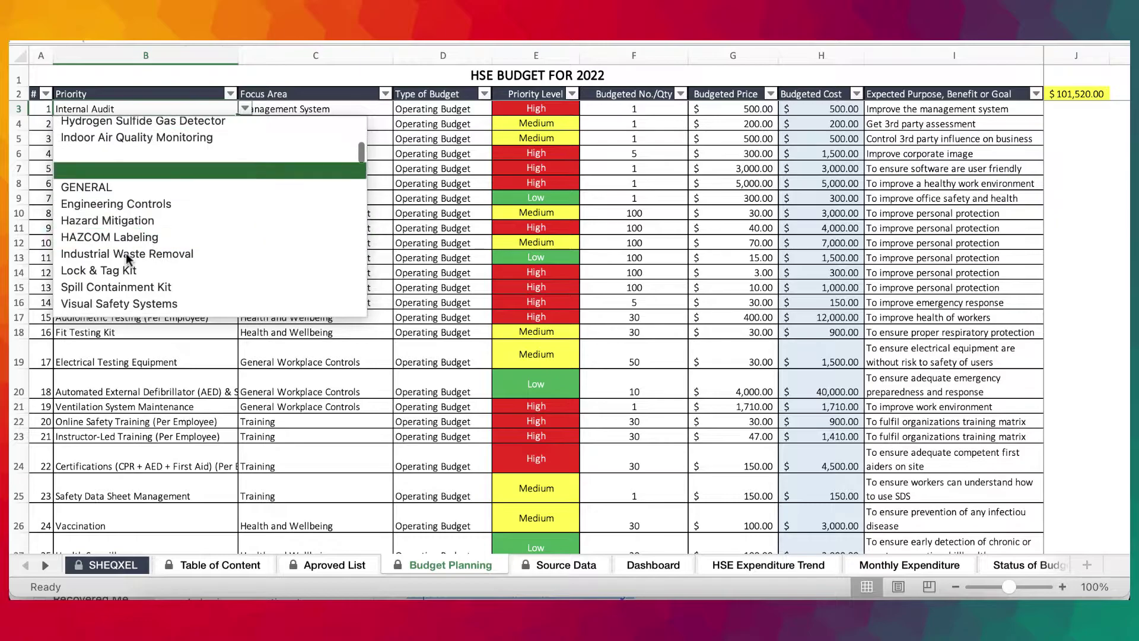
pyautogui.press('Escape')
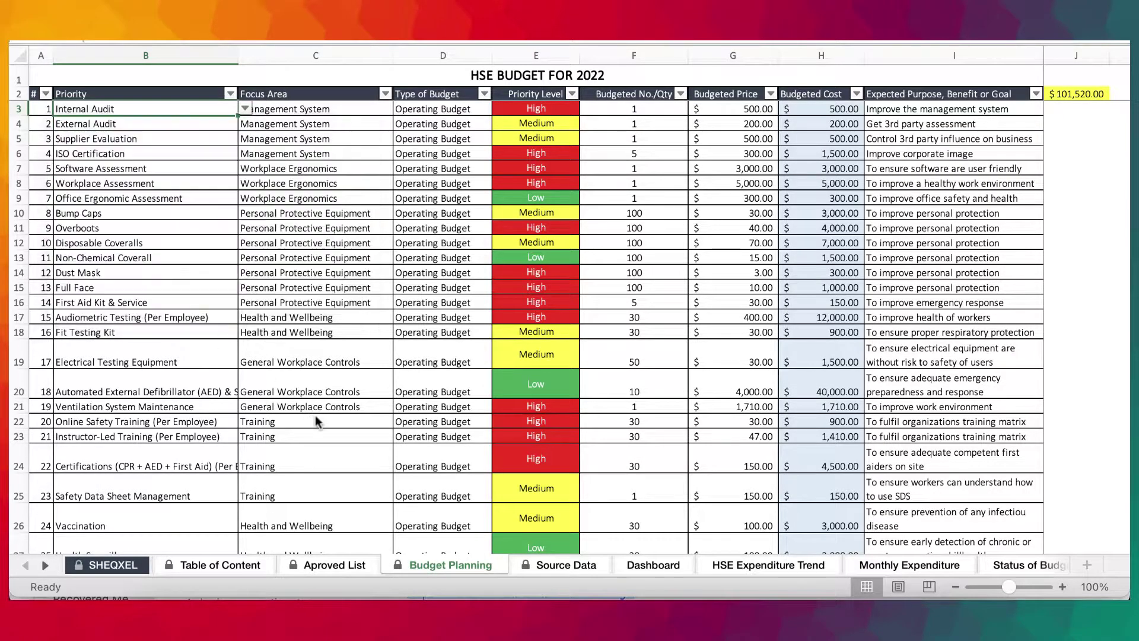
pyautogui.click(338, 106)
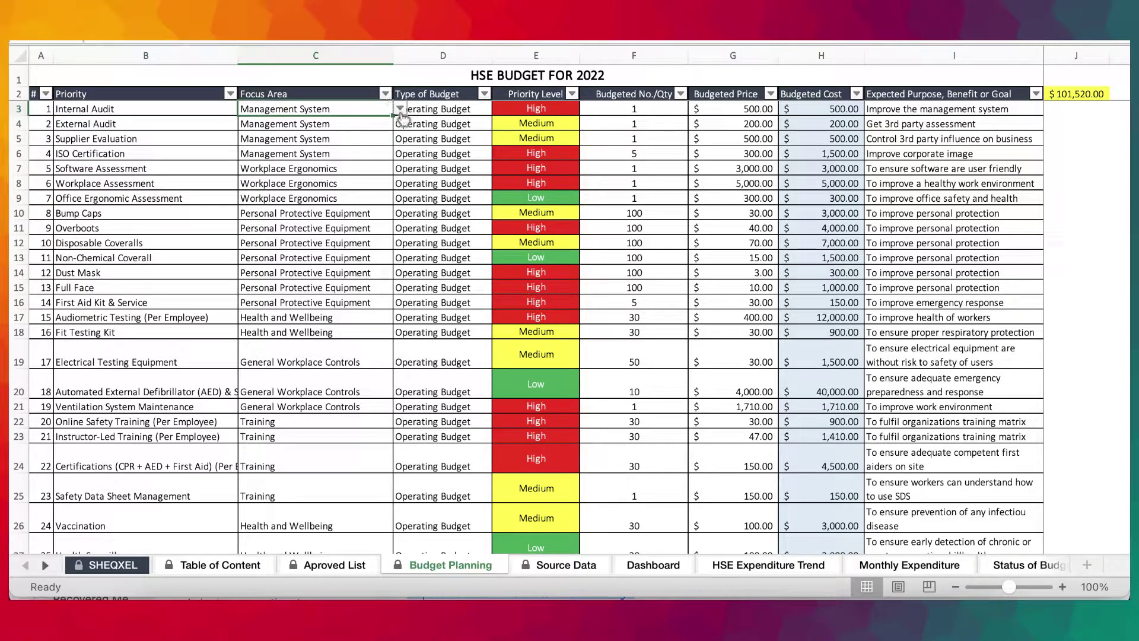
pyautogui.click(399, 109)
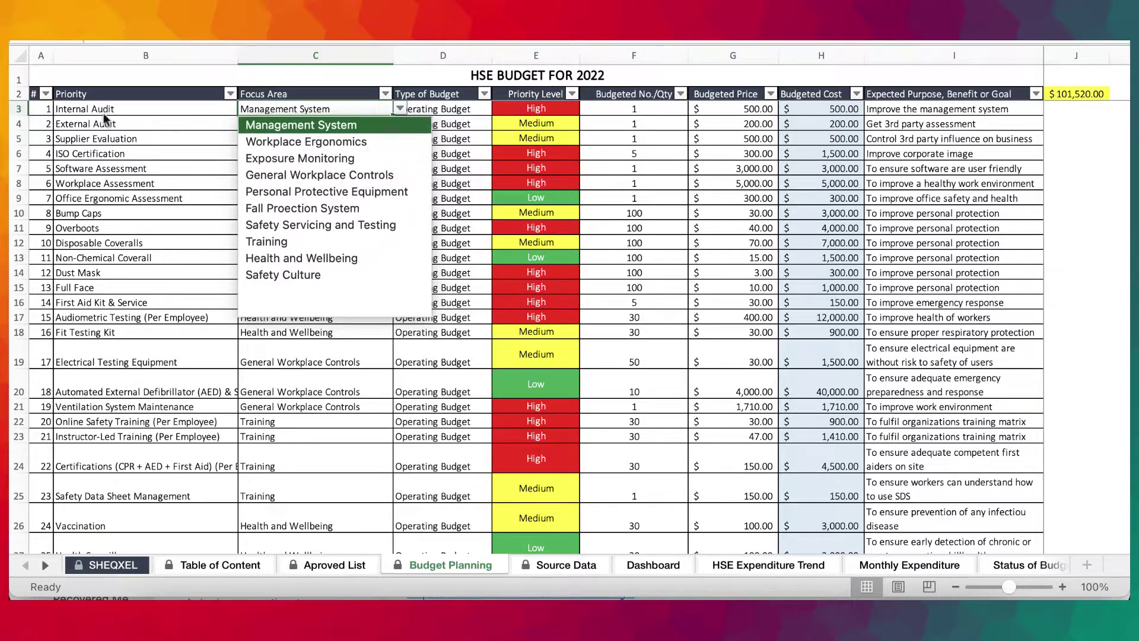
pyautogui.press('Escape')
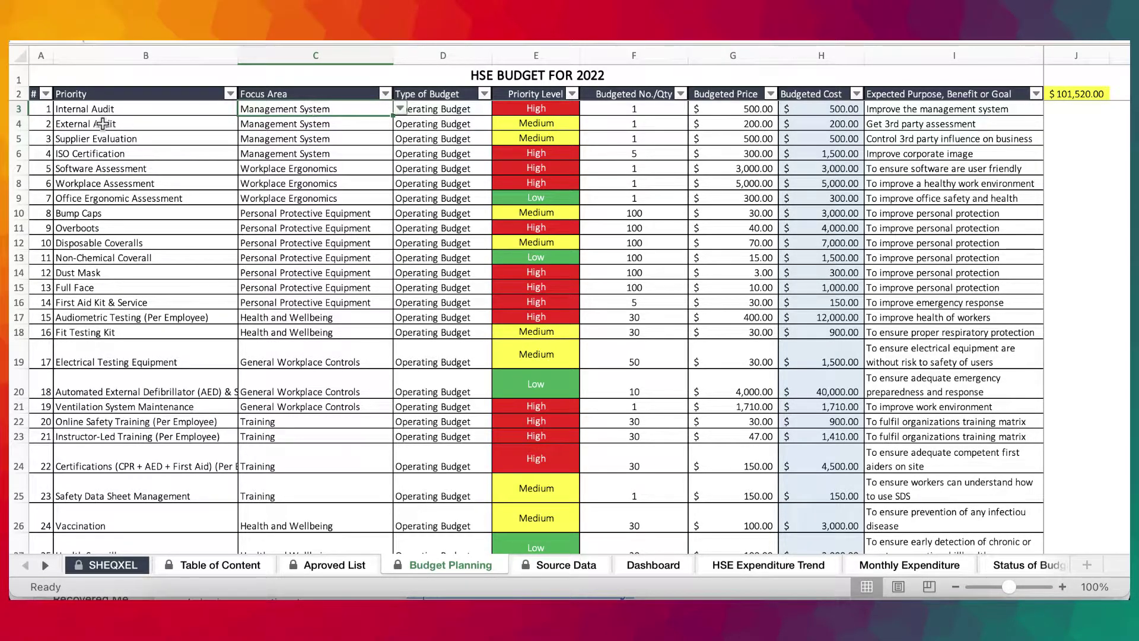
pyautogui.click(103, 124)
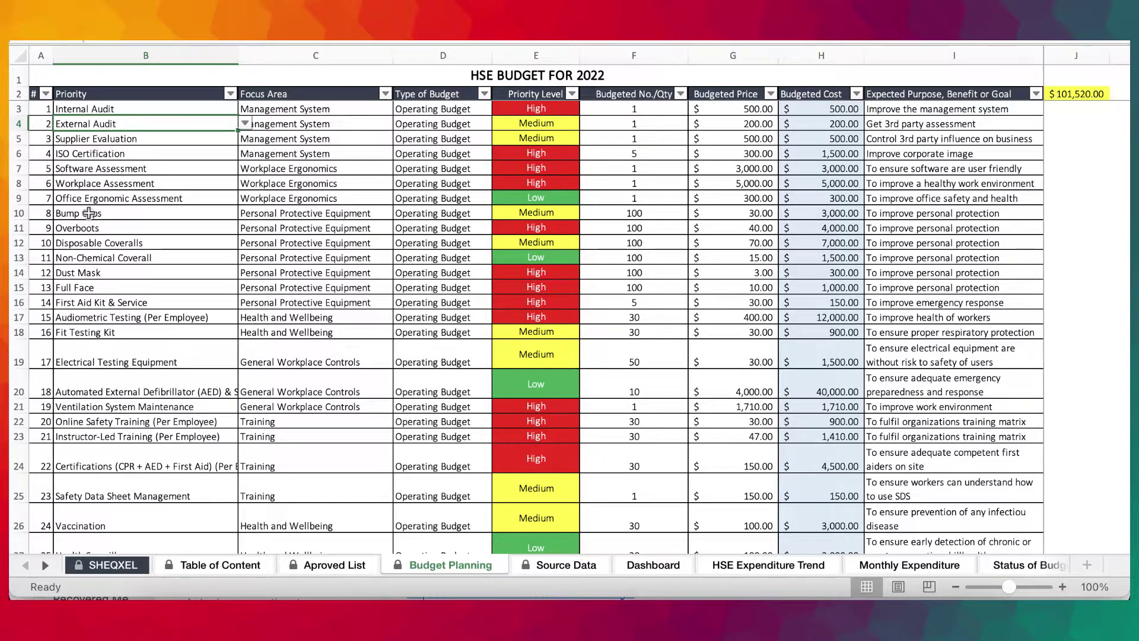
pyautogui.moveTo(89, 214); pyautogui.dragTo(93, 321)
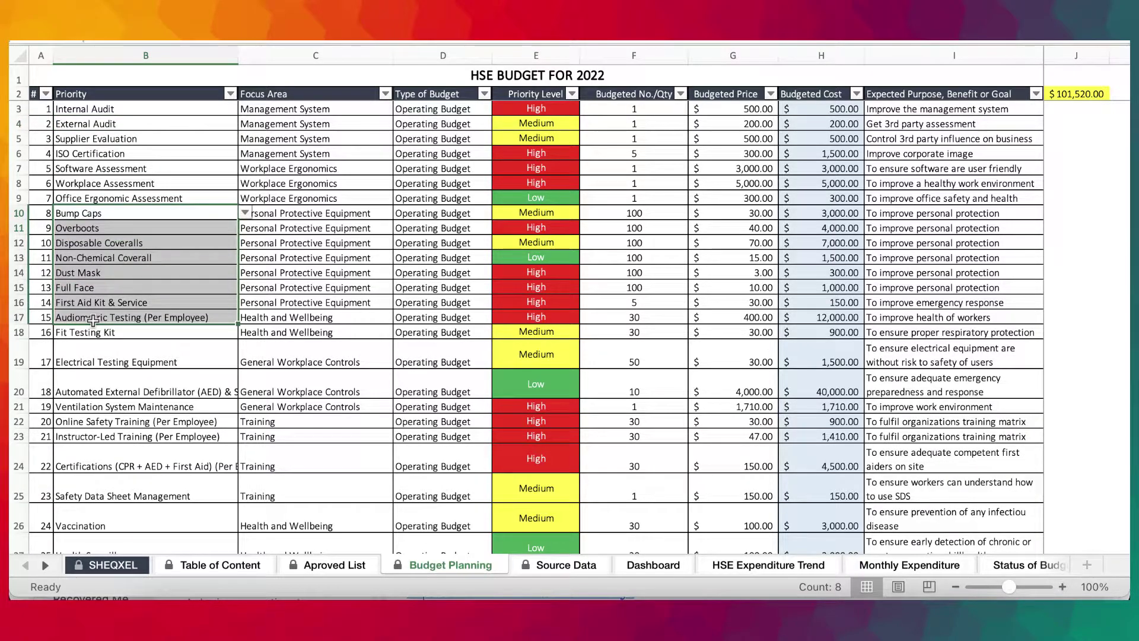
pyautogui.moveTo(324, 213); pyautogui.dragTo(319, 303)
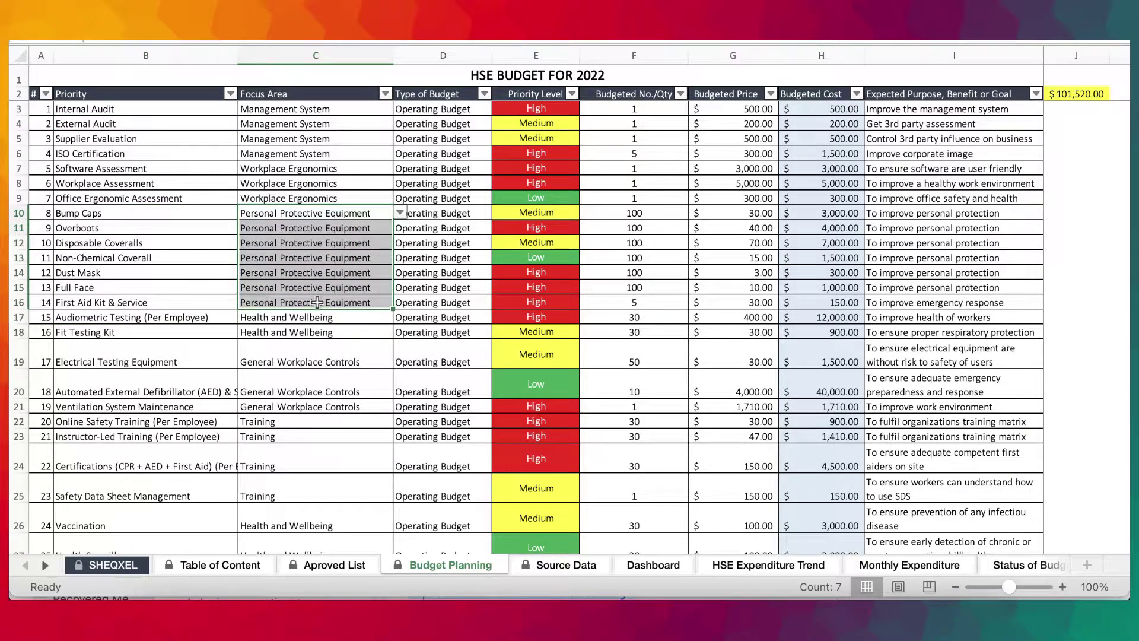
pyautogui.click(98, 319)
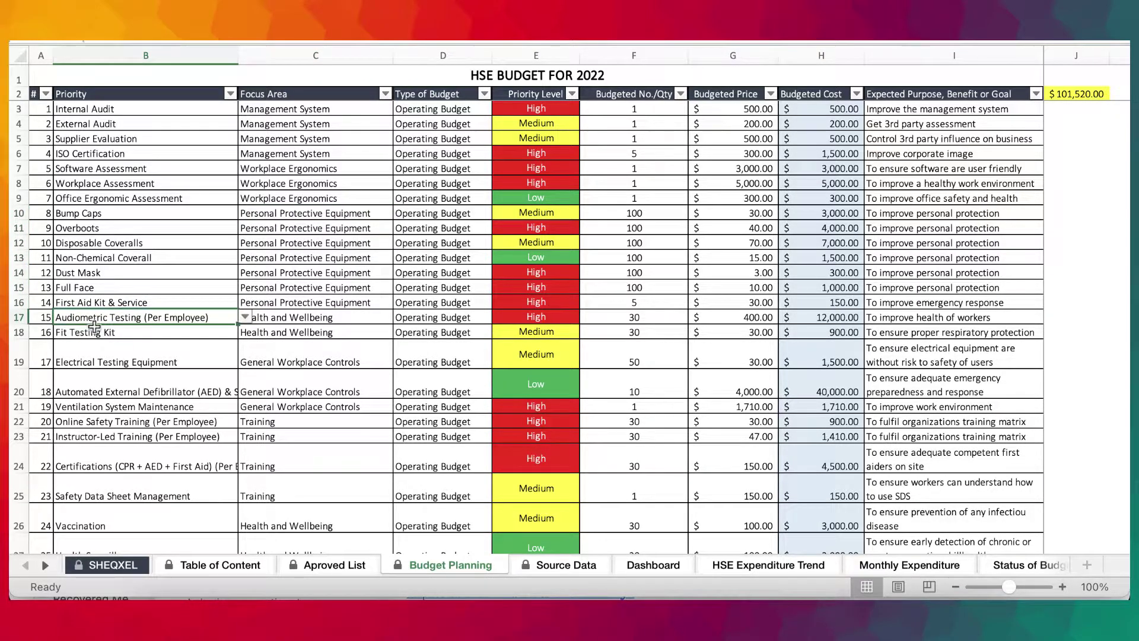
pyautogui.click(319, 319)
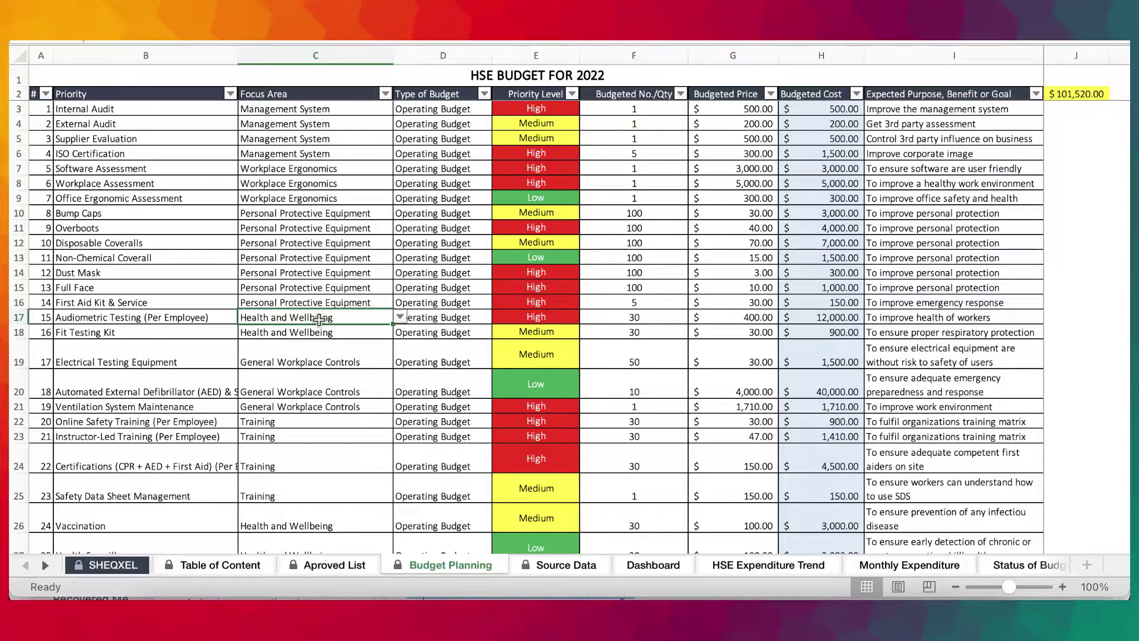
pyautogui.click(433, 114)
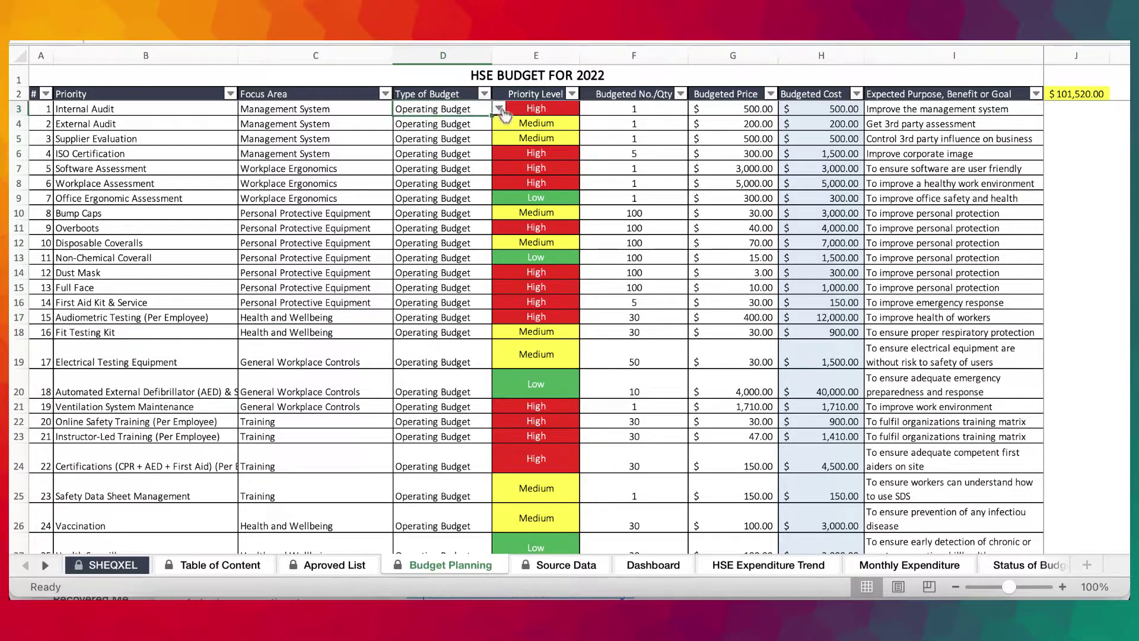
pyautogui.click(499, 109)
pyautogui.click(431, 328)
pyautogui.scroll(-5, 421, 308)
pyautogui.scroll(5, 443, 360)
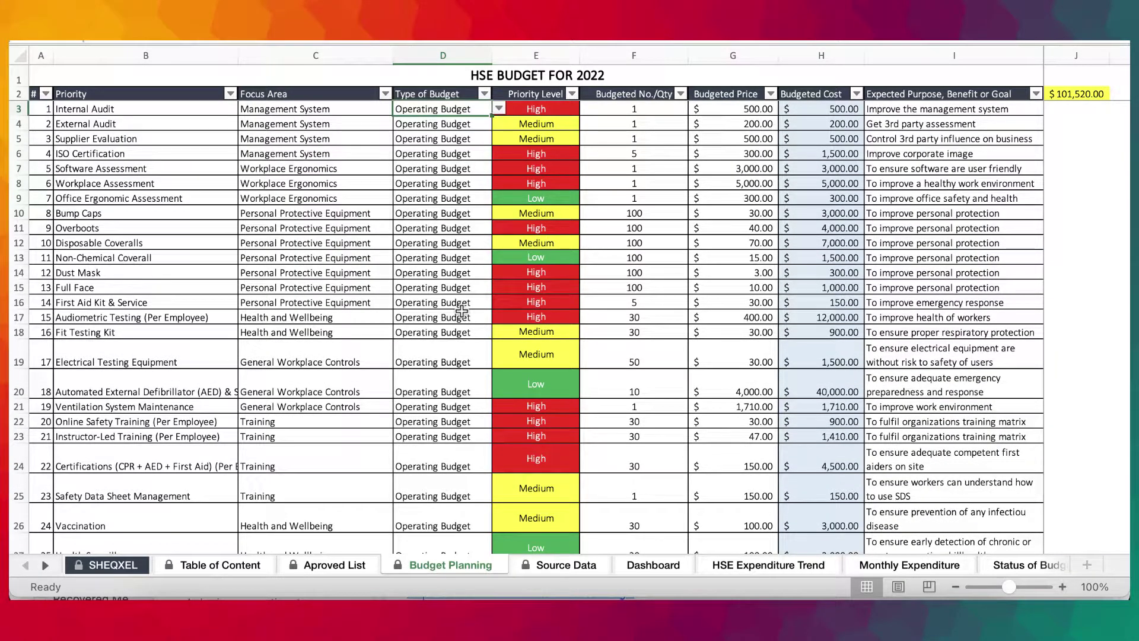
pyautogui.scroll(1, 468, 237)
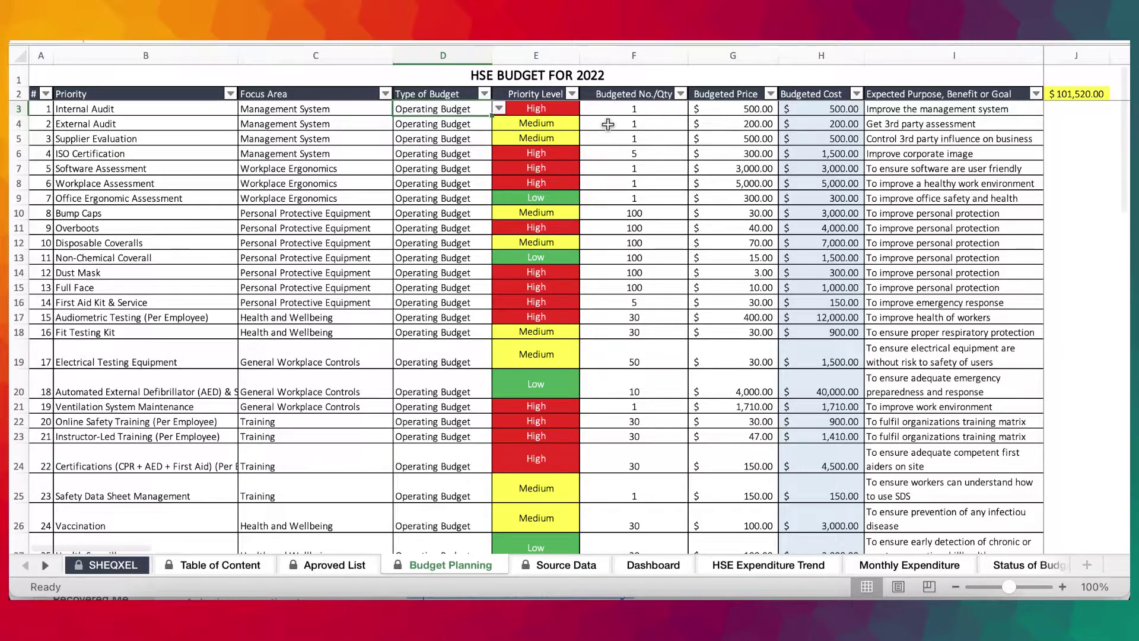
pyautogui.click(534, 108)
pyautogui.click(586, 108)
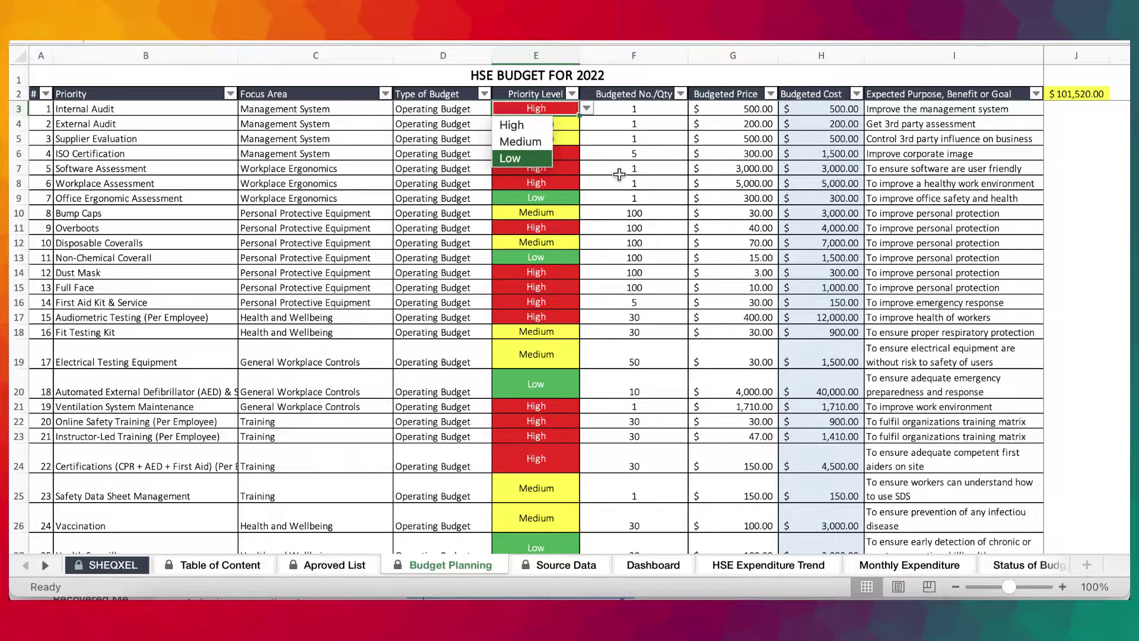
pyautogui.press('Escape')
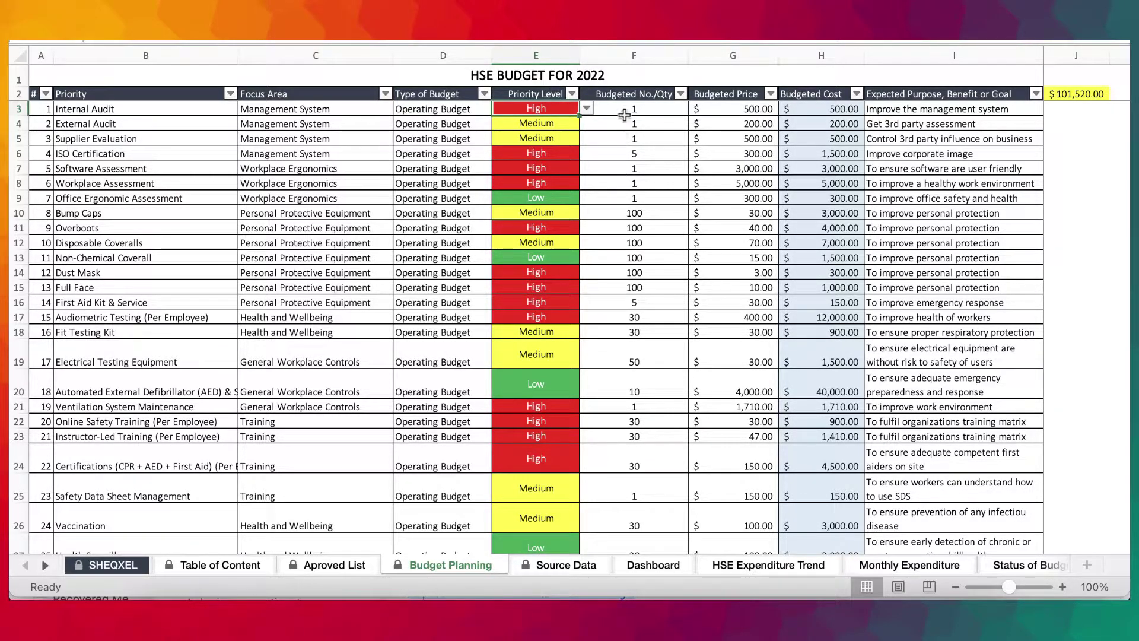
pyautogui.moveTo(653, 55); pyautogui.dragTo(735, 56)
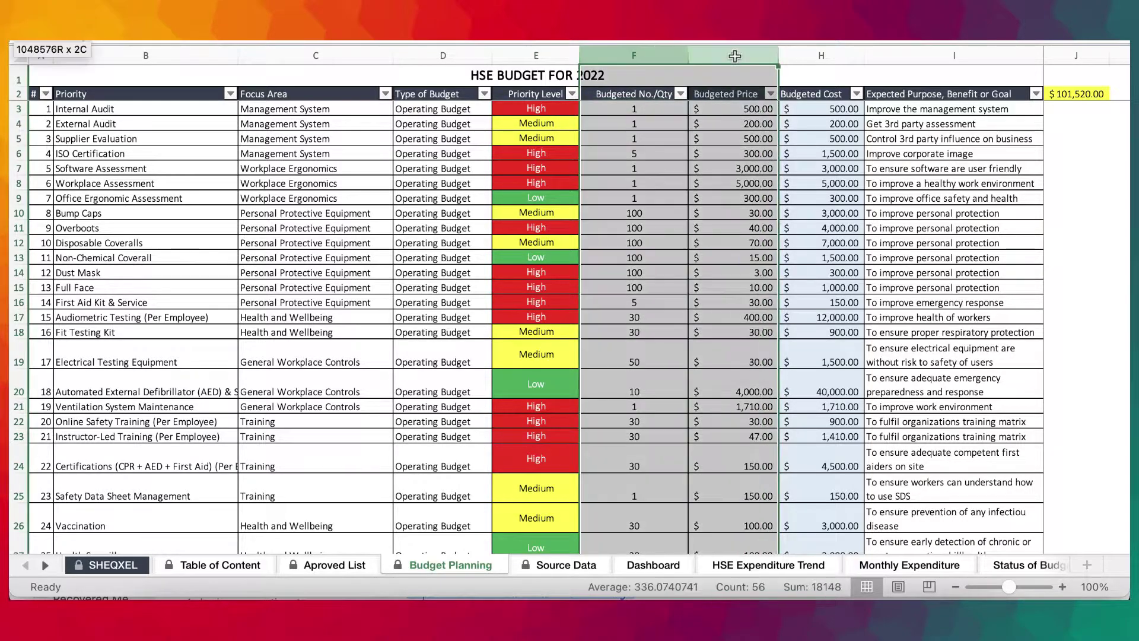
pyautogui.click(444, 111)
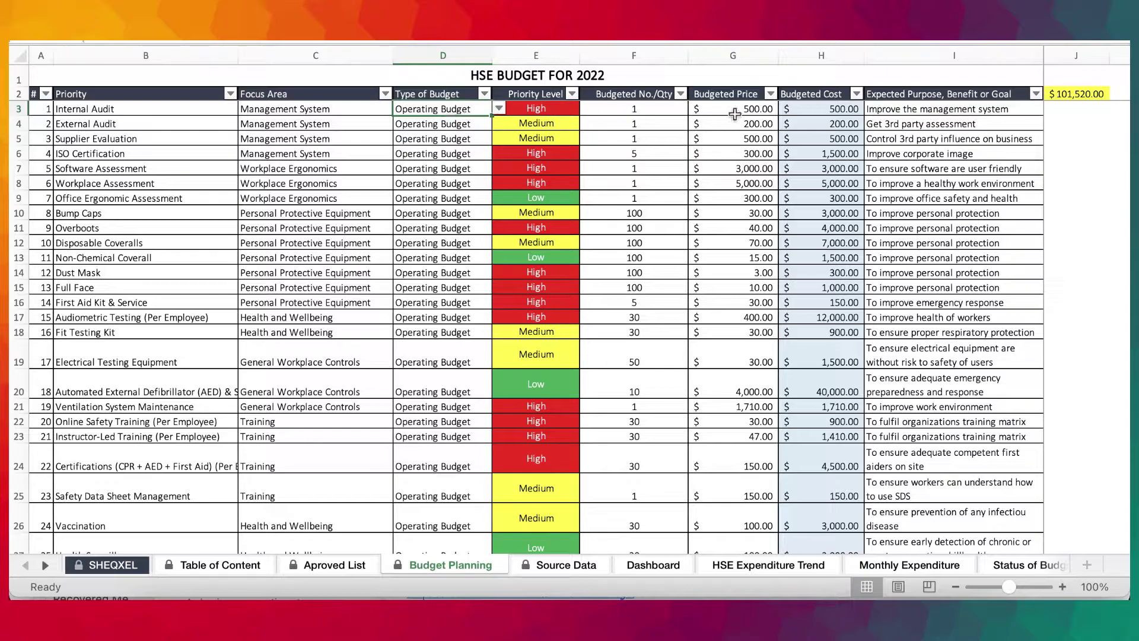
pyautogui.click(95, 121)
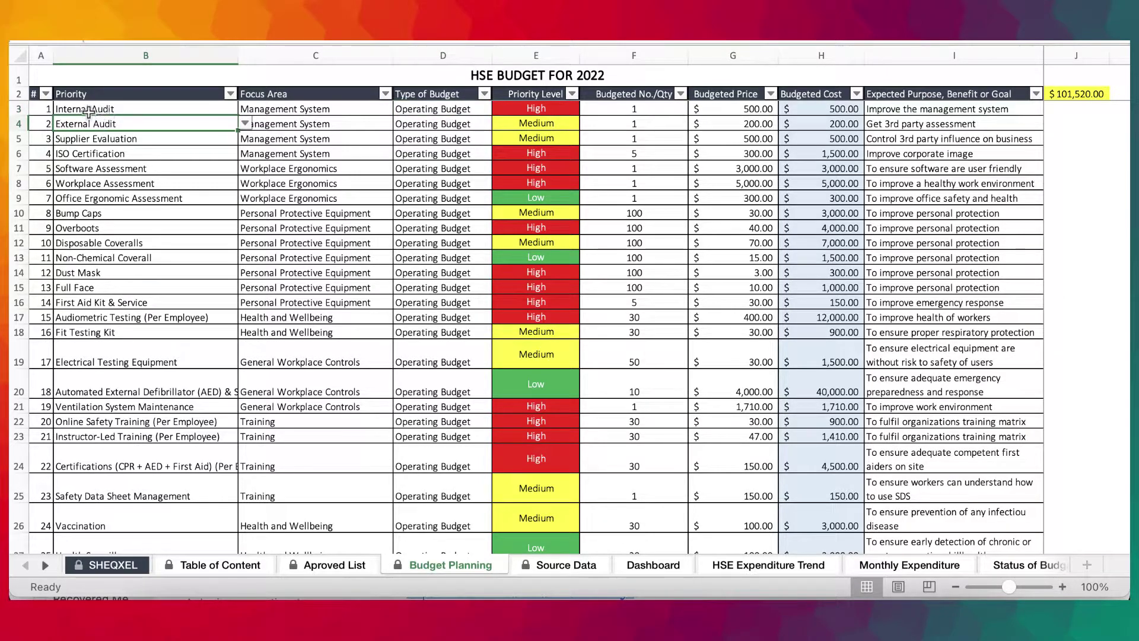
pyautogui.click(89, 112)
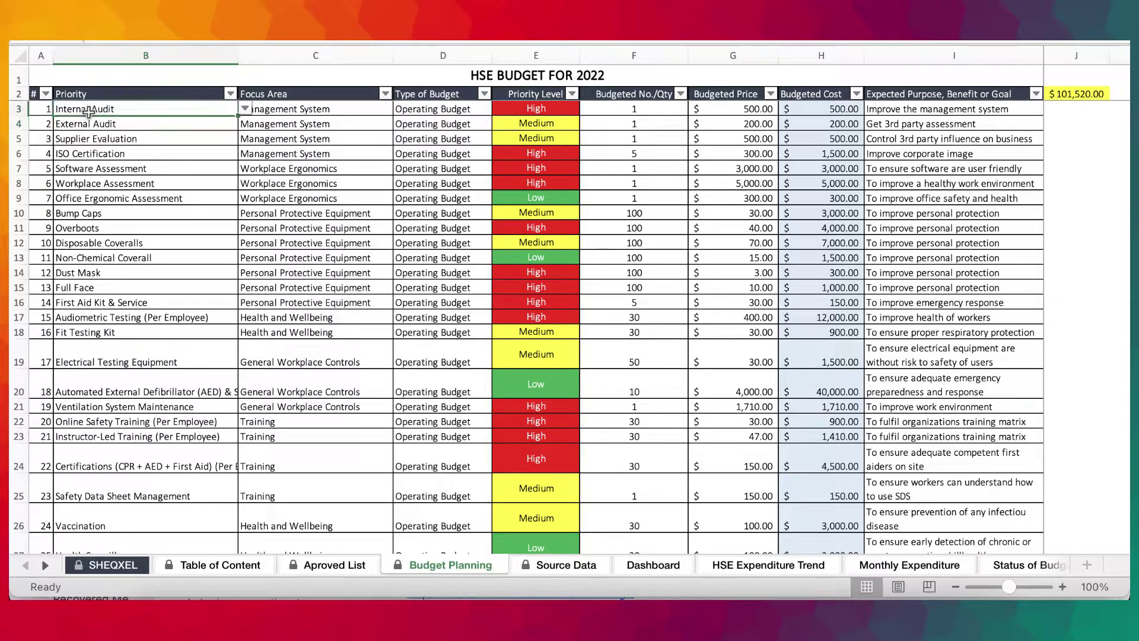
pyautogui.click(624, 107)
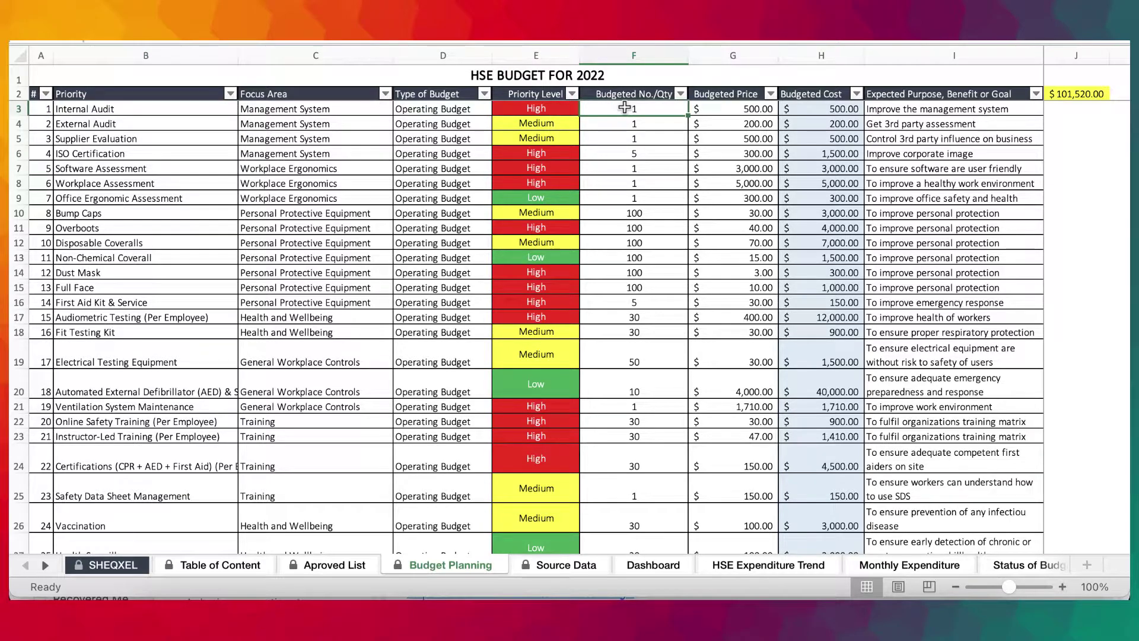
pyautogui.click(736, 110)
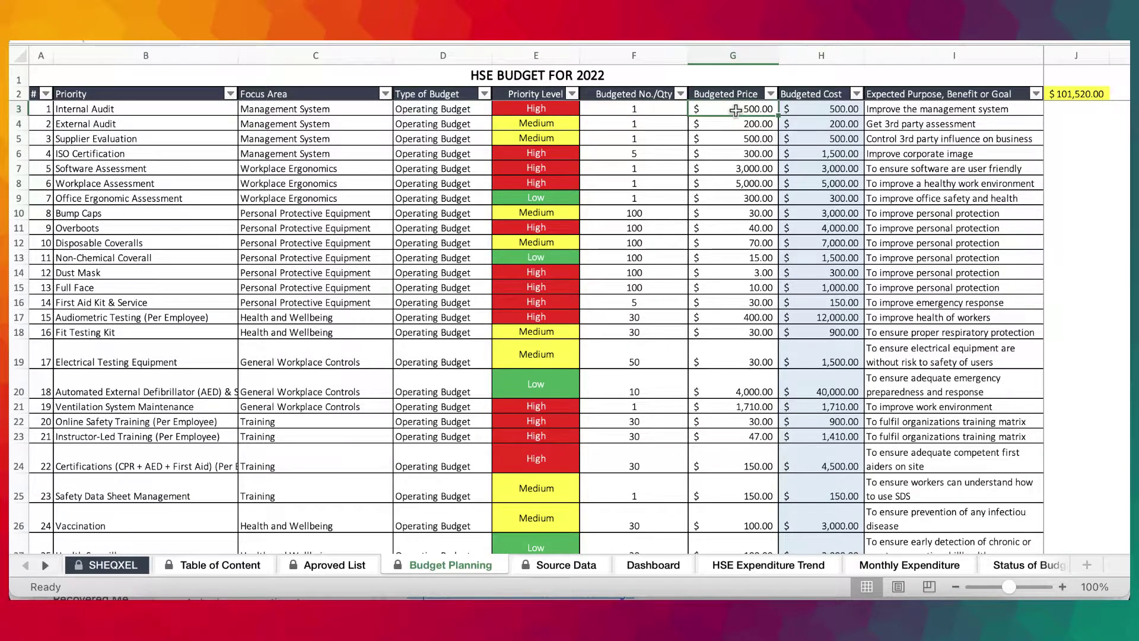
pyautogui.click(607, 104)
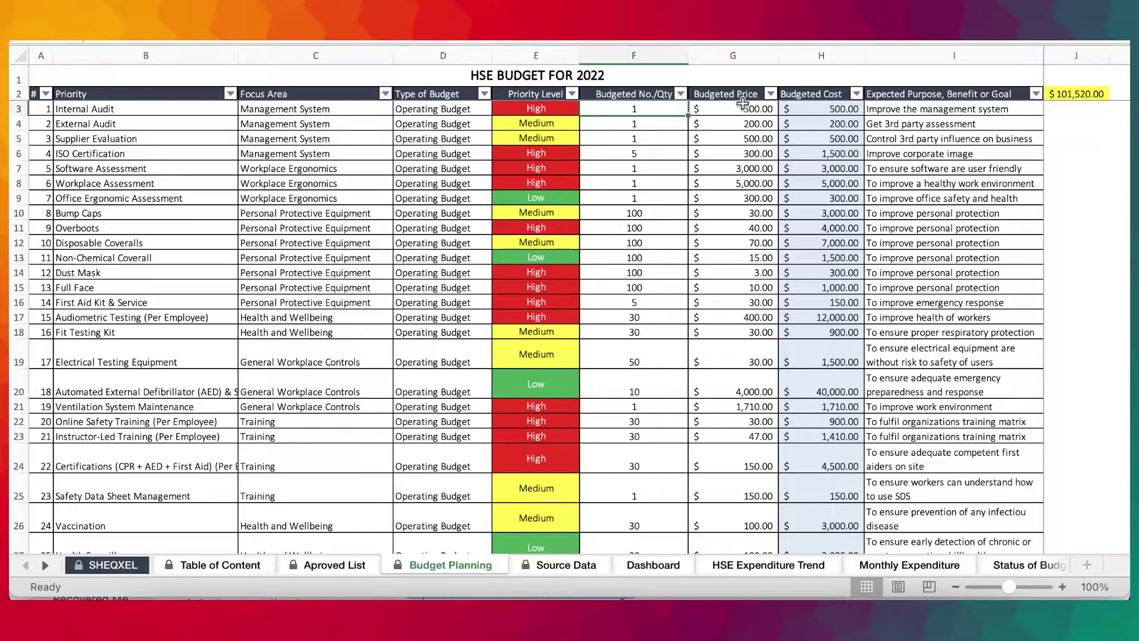
pyautogui.click(743, 105)
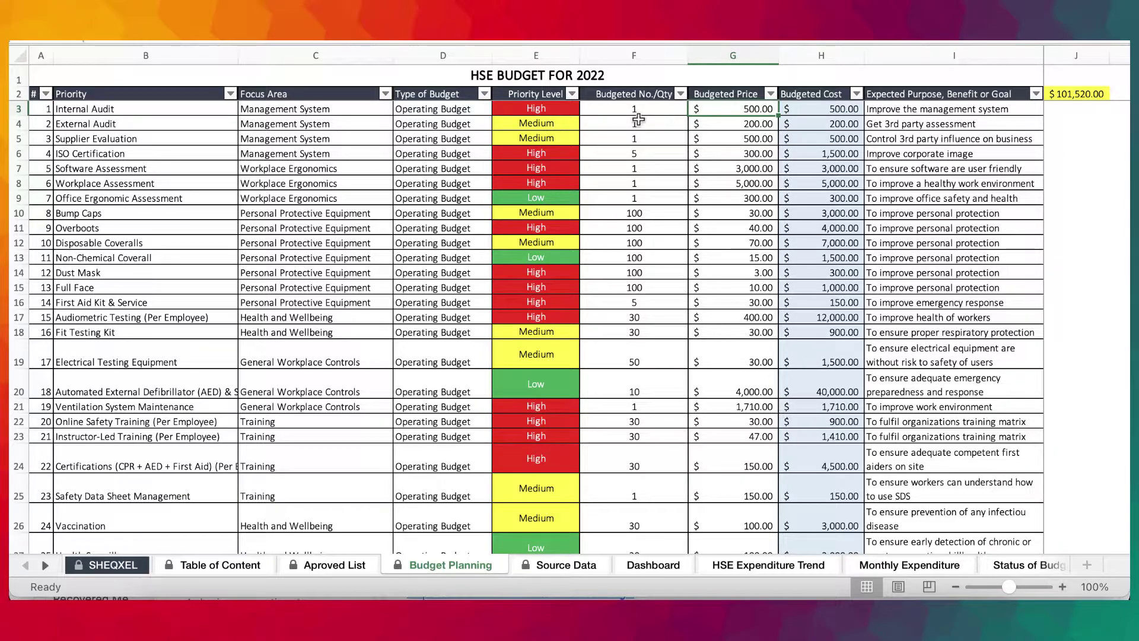
pyautogui.click(378, 112)
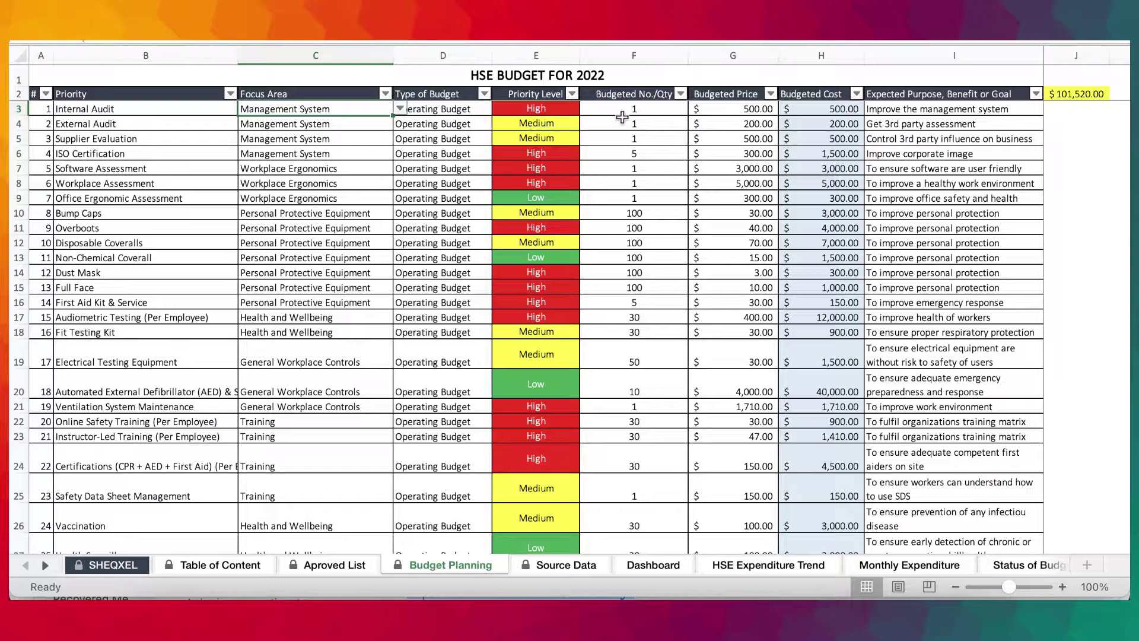
pyautogui.click(736, 107)
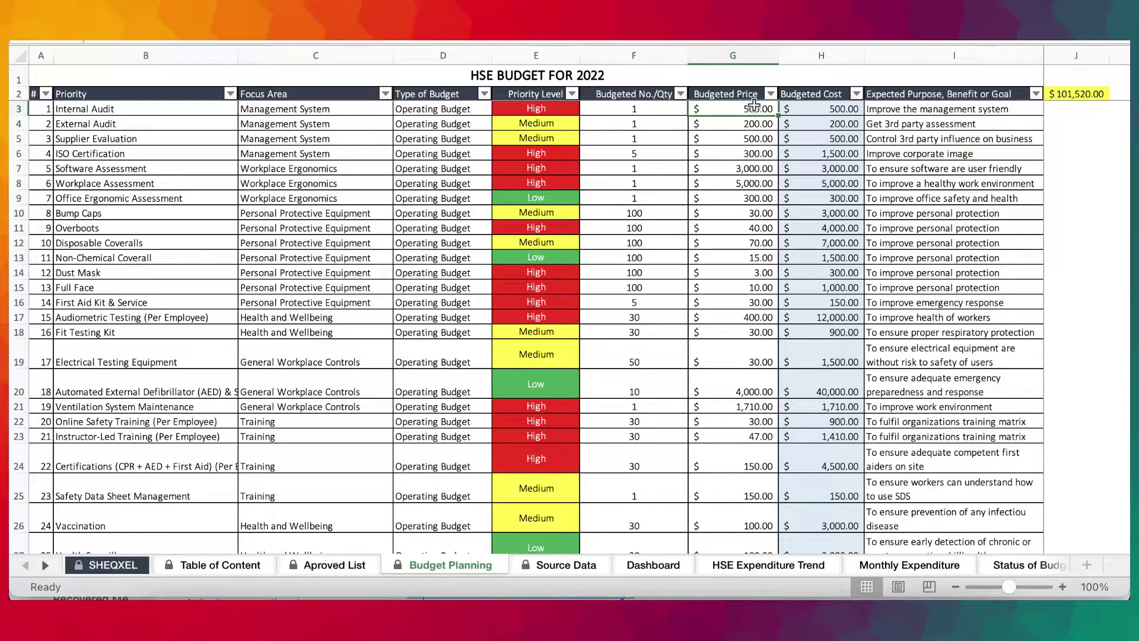
pyautogui.click(827, 109)
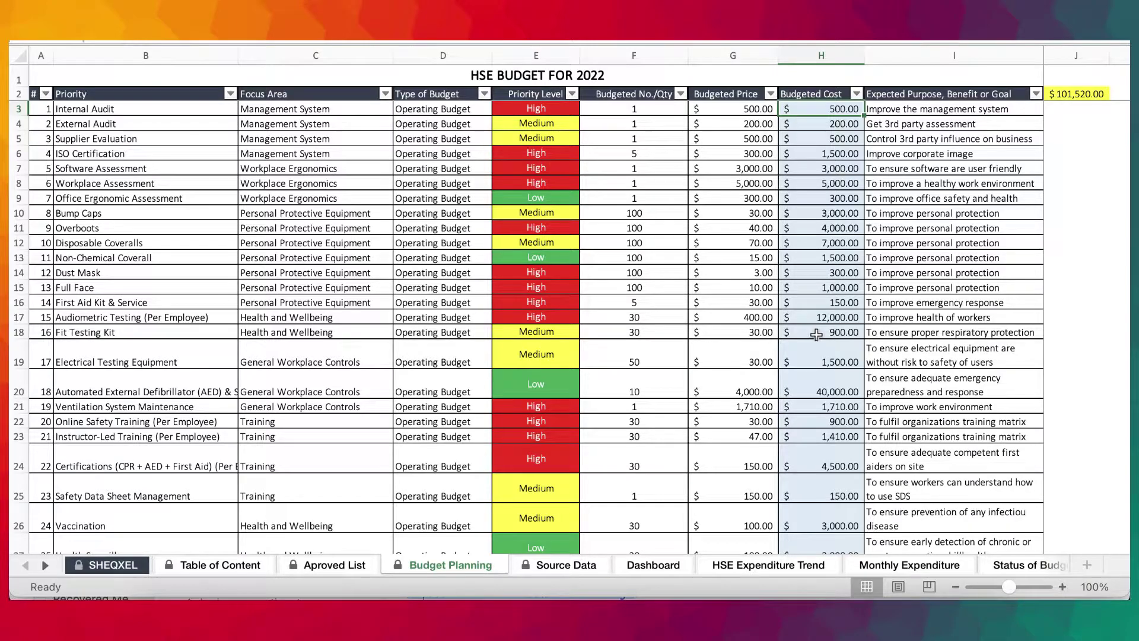
pyautogui.click(907, 94)
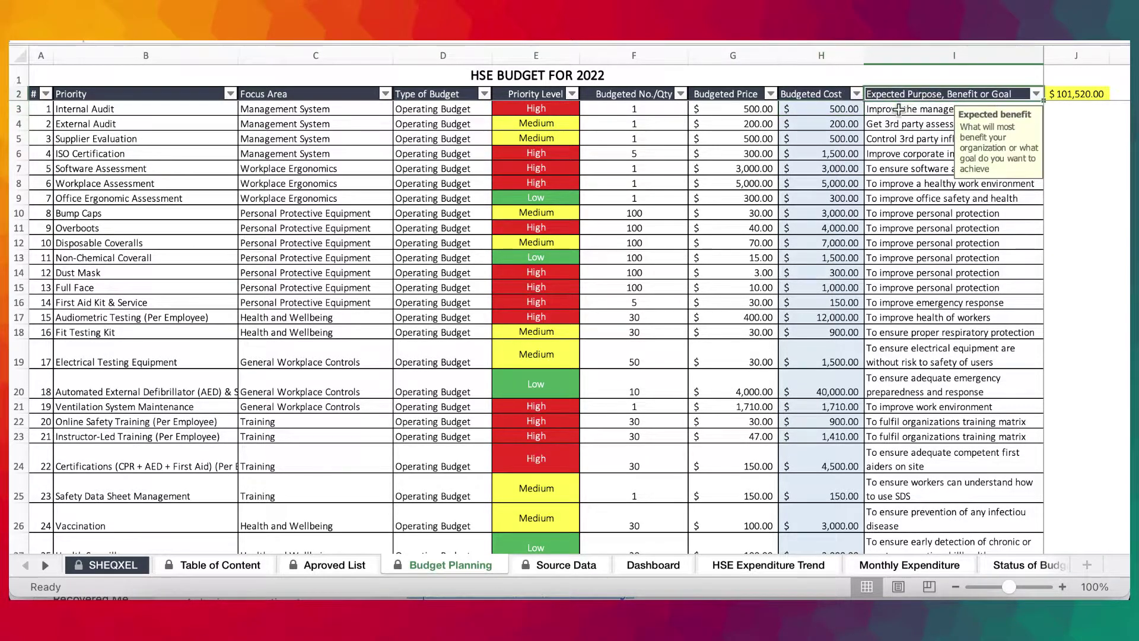
pyautogui.click(127, 110)
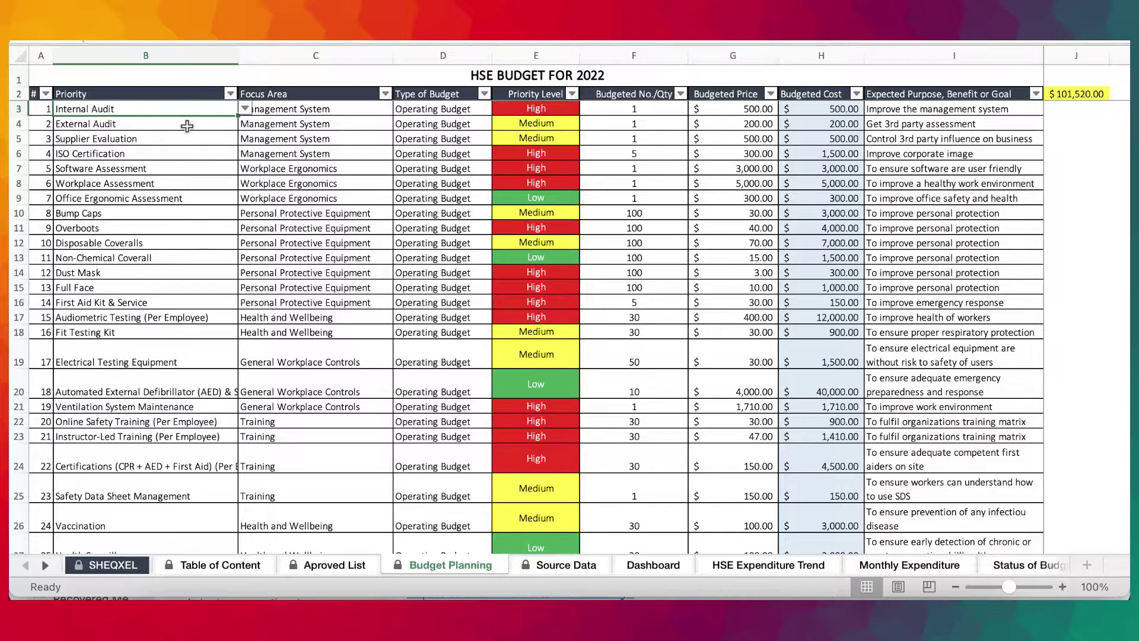
pyautogui.click(905, 110)
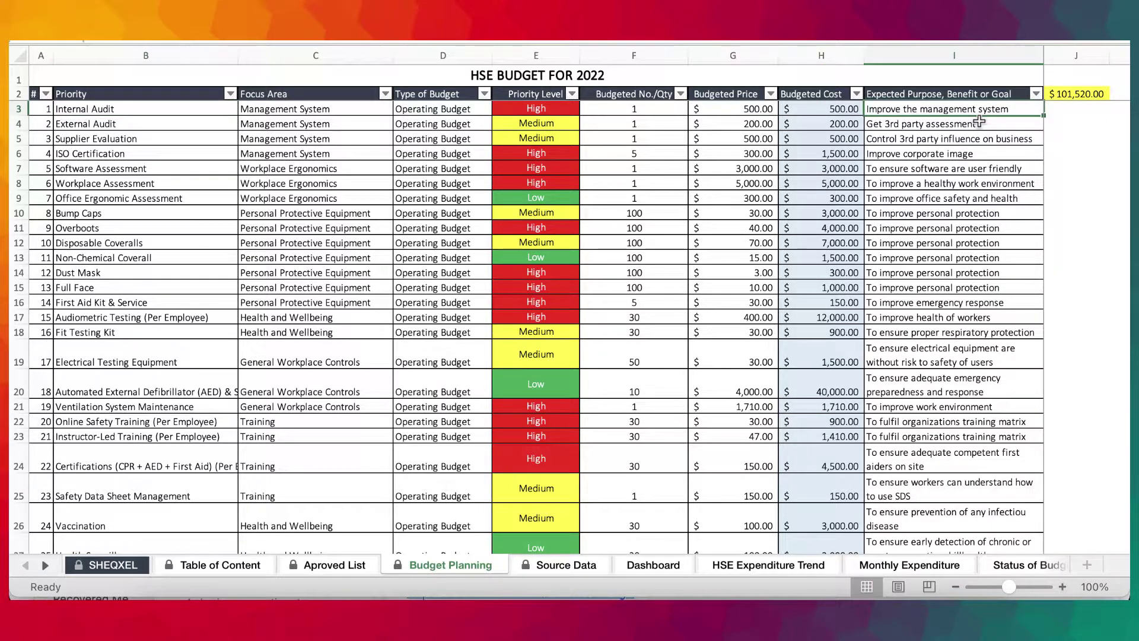
pyautogui.press('Tab')
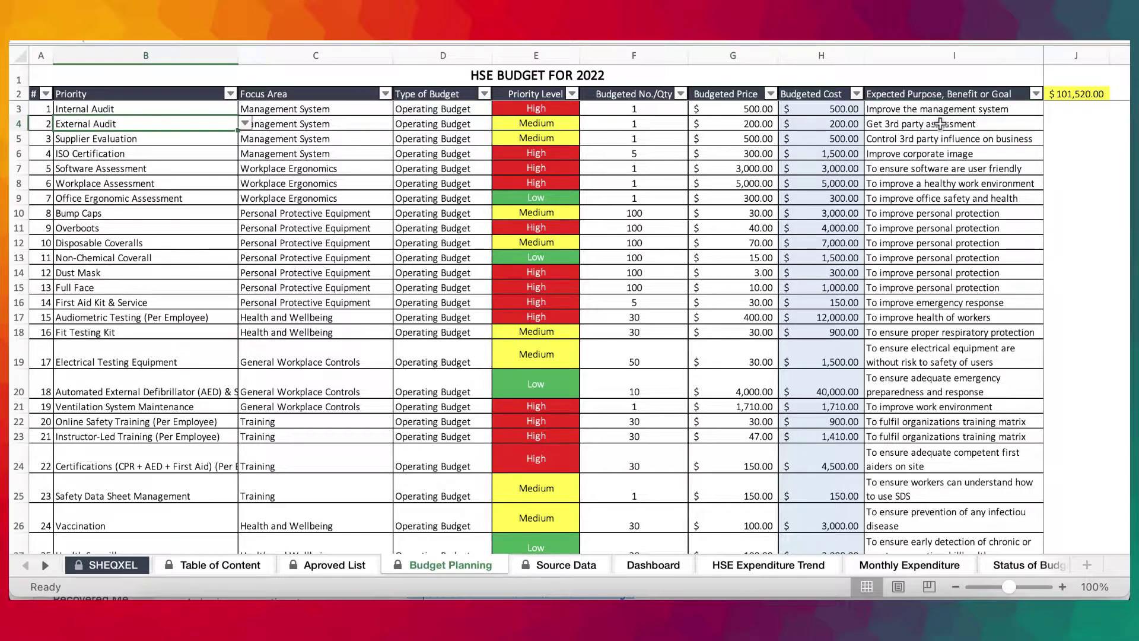
pyautogui.click(947, 123)
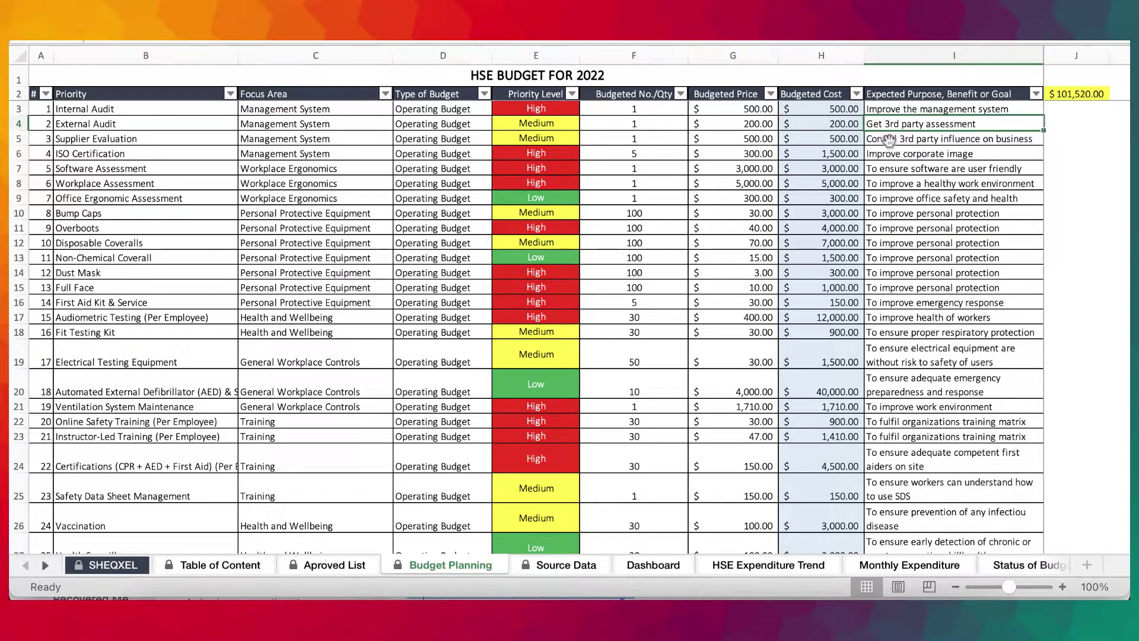
pyautogui.click(102, 139)
pyautogui.click(924, 137)
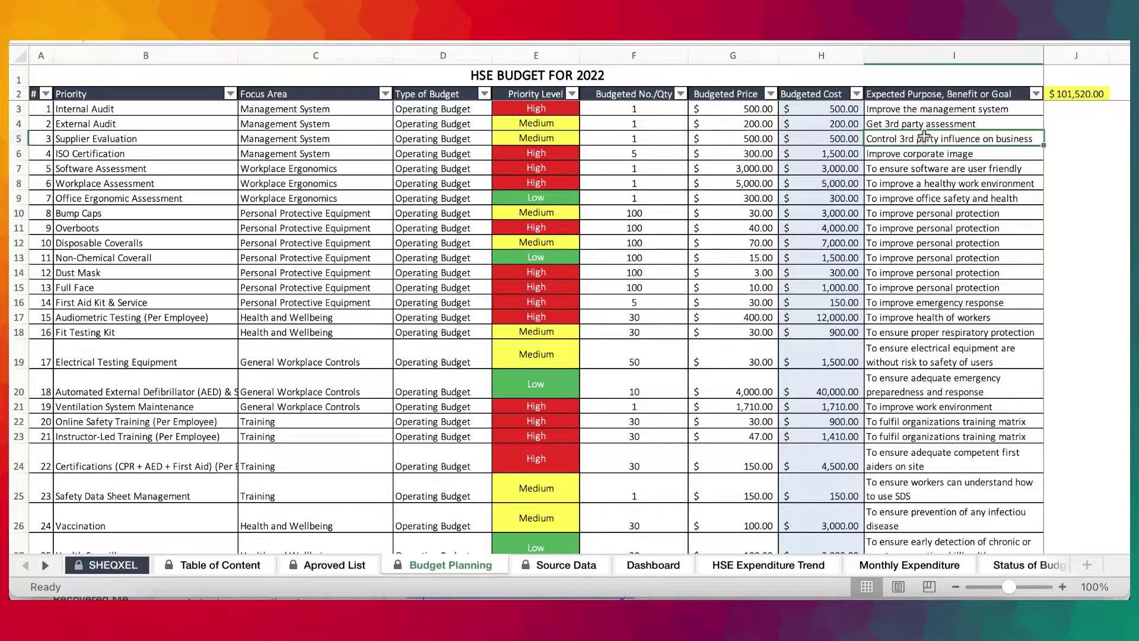
pyautogui.click(107, 153)
pyautogui.click(896, 154)
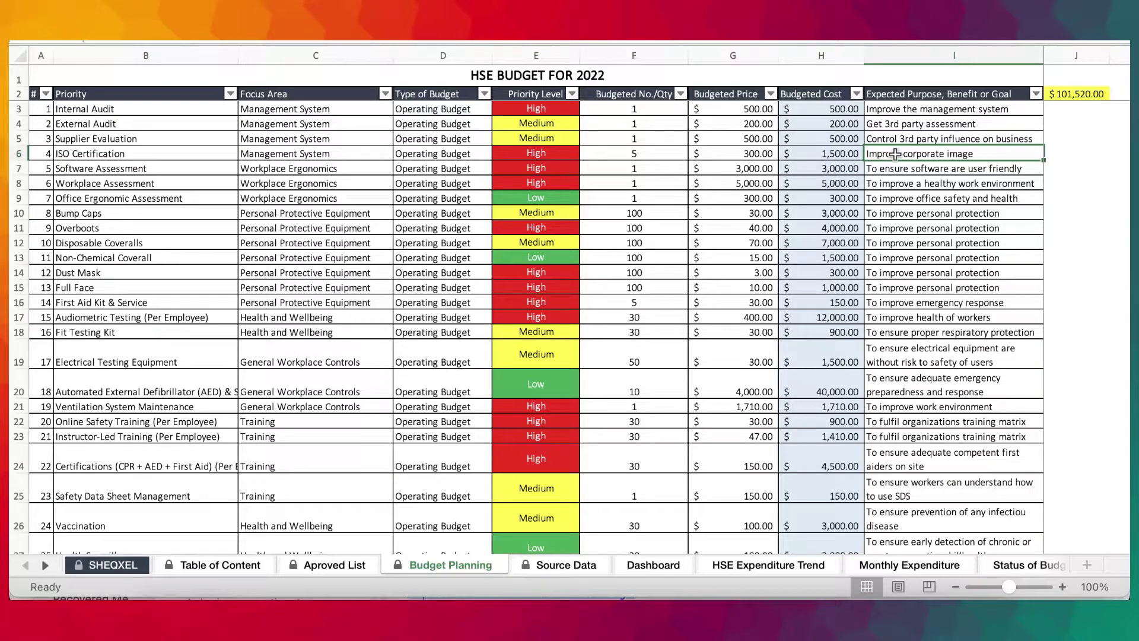
pyautogui.click(119, 166)
pyautogui.click(891, 169)
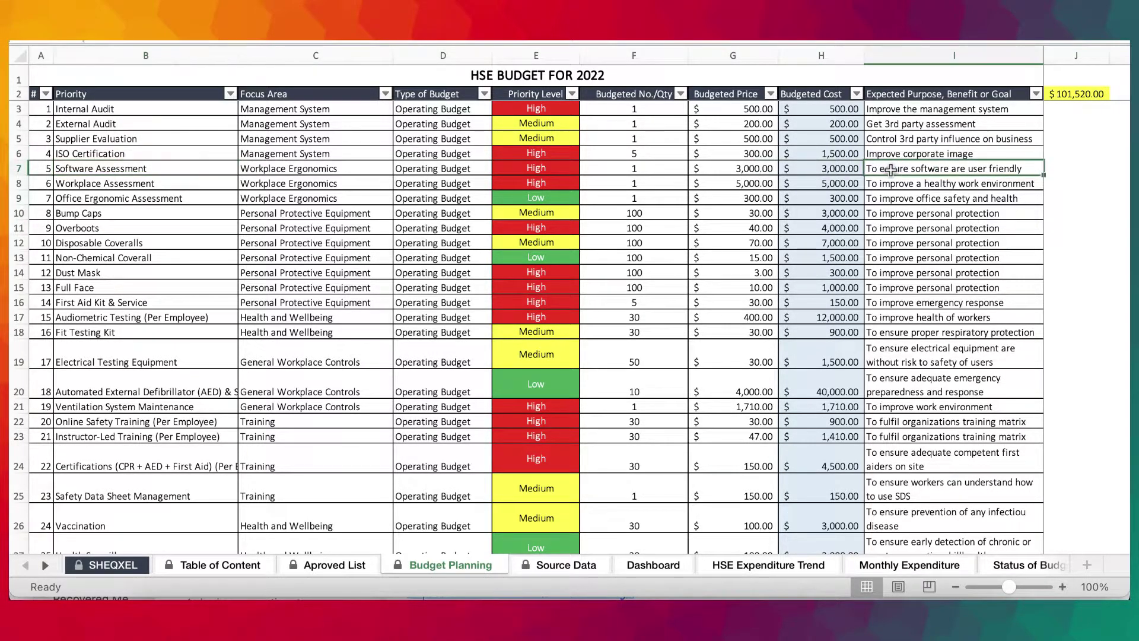
pyautogui.click(101, 184)
pyautogui.scroll(-1, 887, 187)
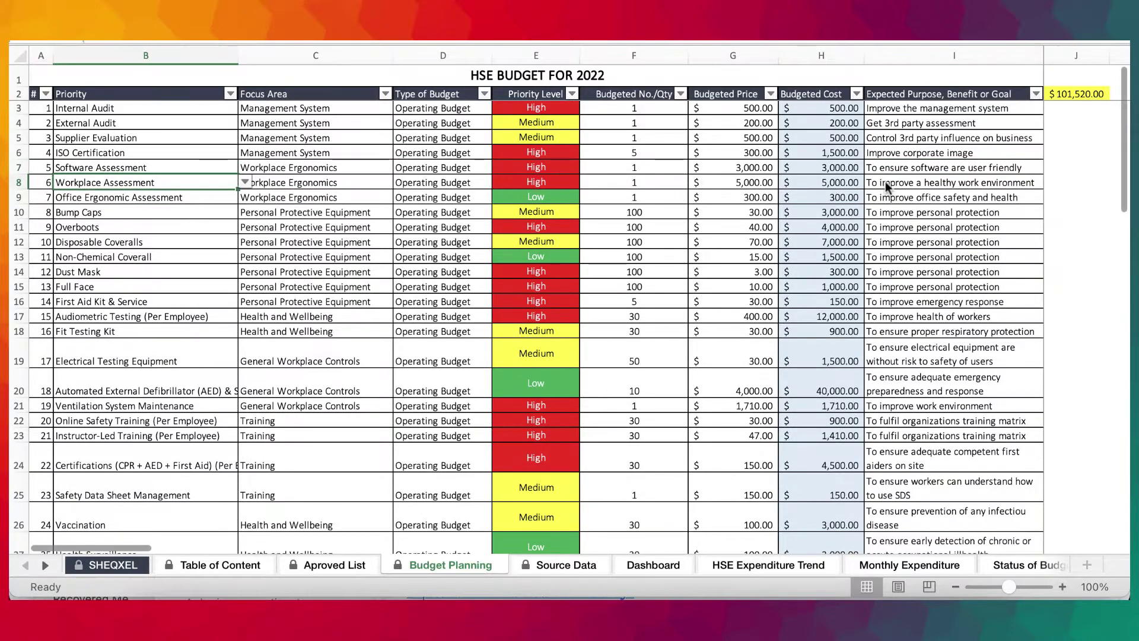
pyautogui.click(977, 182)
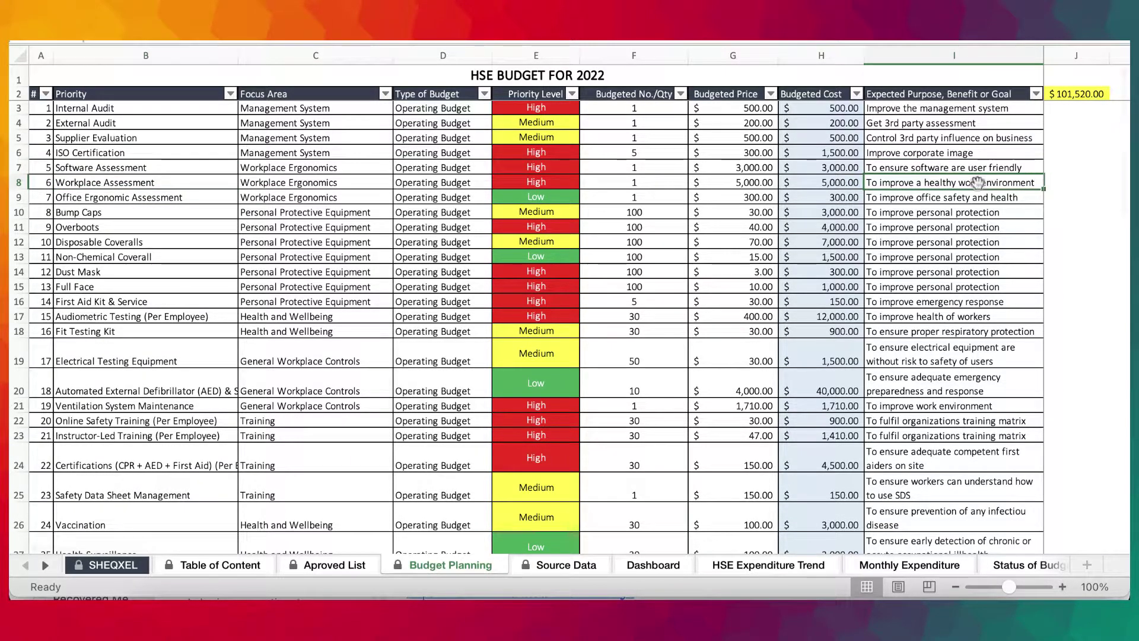
pyautogui.click(129, 201)
pyautogui.click(1002, 195)
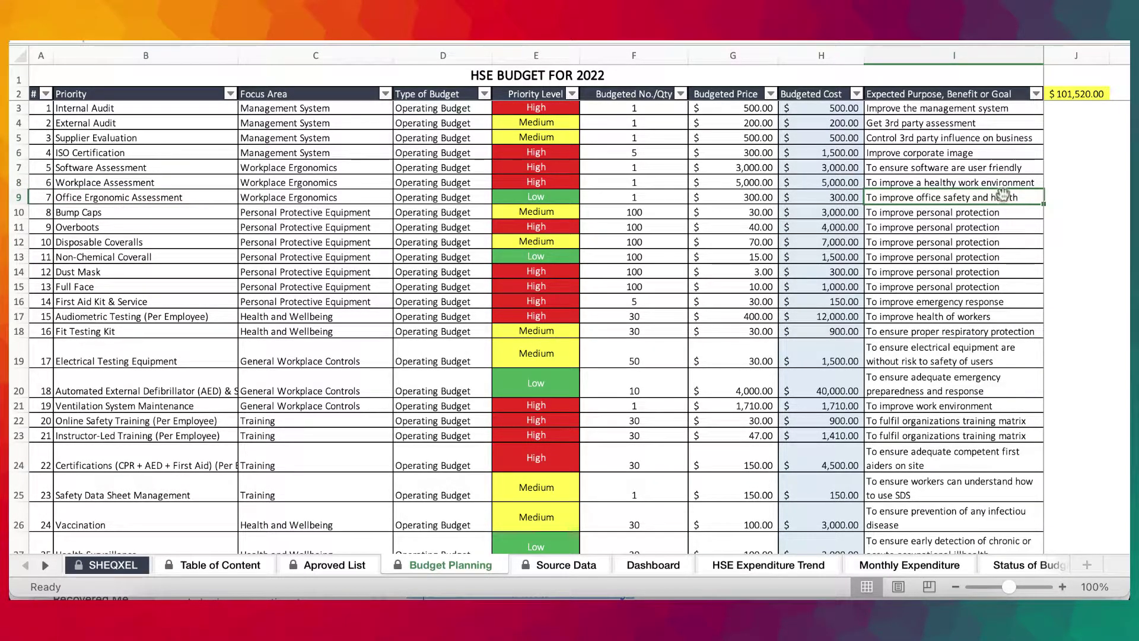
pyautogui.click(107, 212)
pyautogui.moveTo(945, 215); pyautogui.dragTo(943, 288)
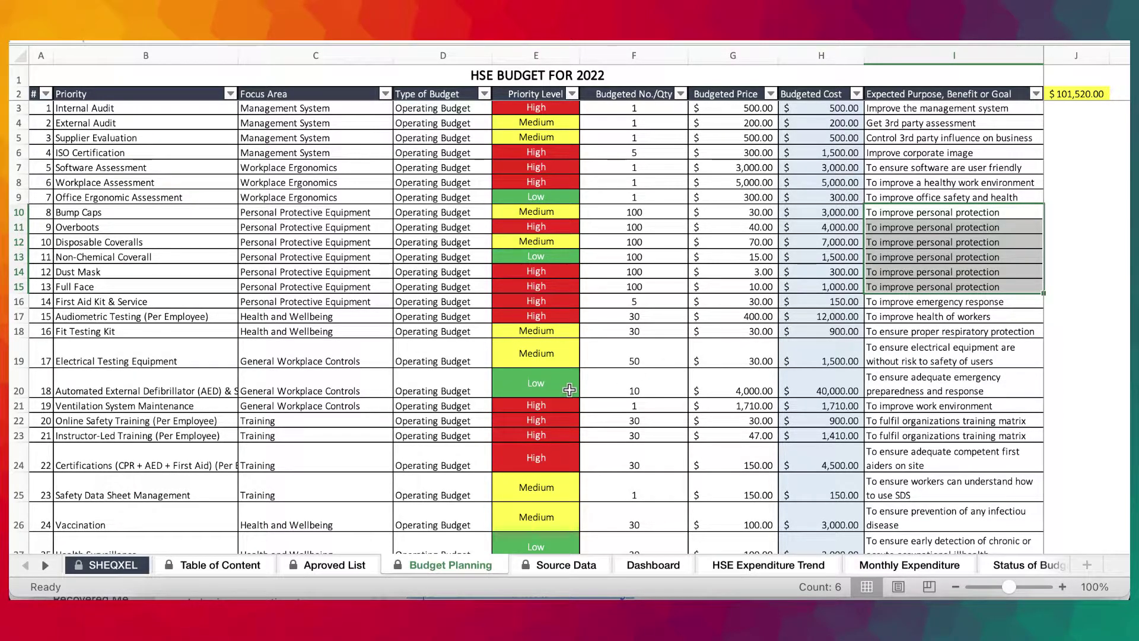
pyautogui.scroll(-7, 569, 390)
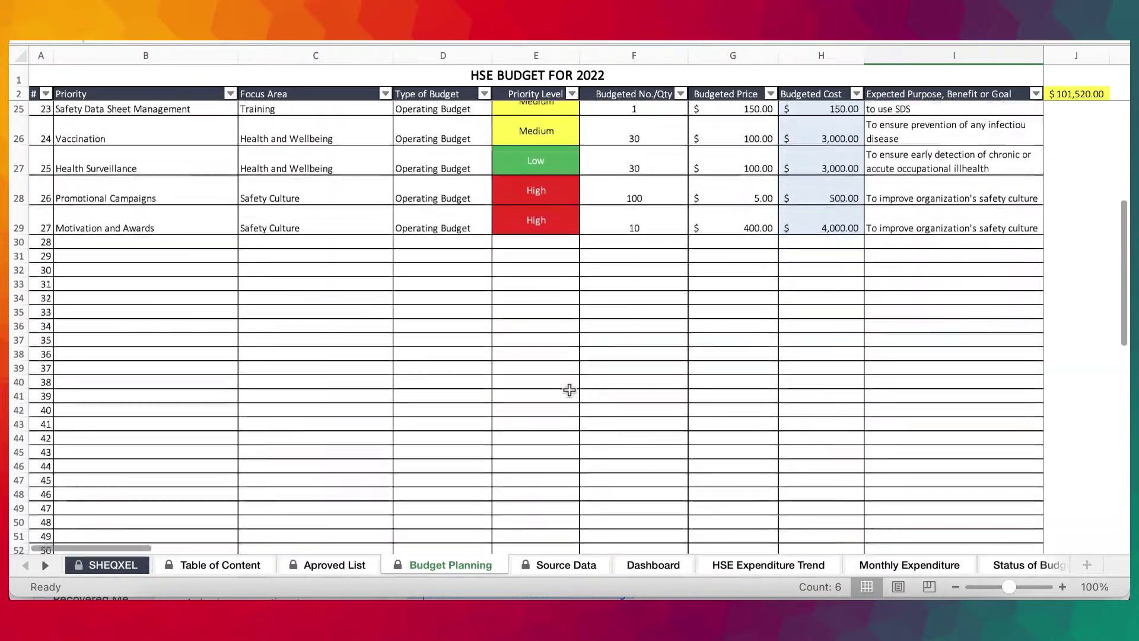
pyautogui.scroll(-5, 569, 390)
pyautogui.scroll(10, 570, 389)
pyautogui.scroll(-6, 570, 389)
pyautogui.scroll(7, 642, 231)
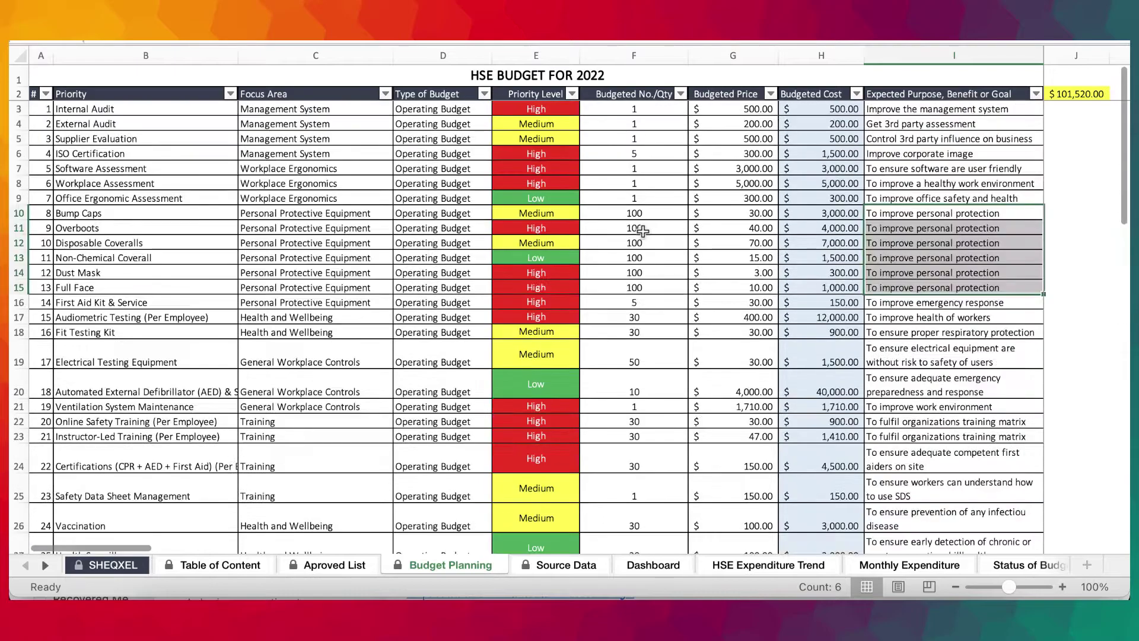
pyautogui.scroll(-7, 642, 231)
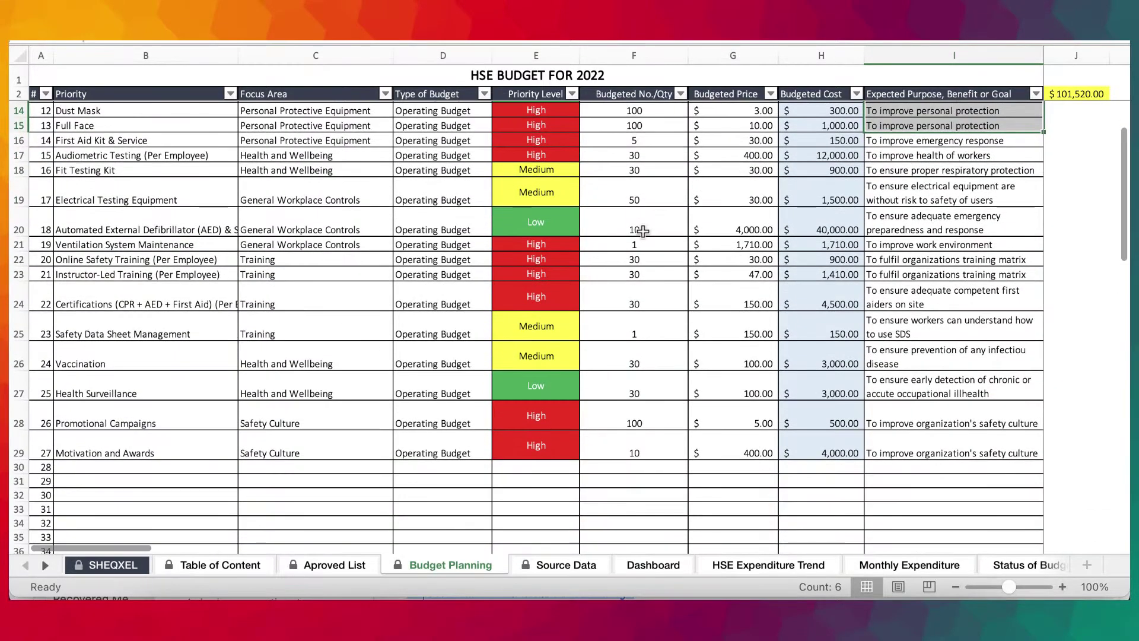
pyautogui.click(821, 306)
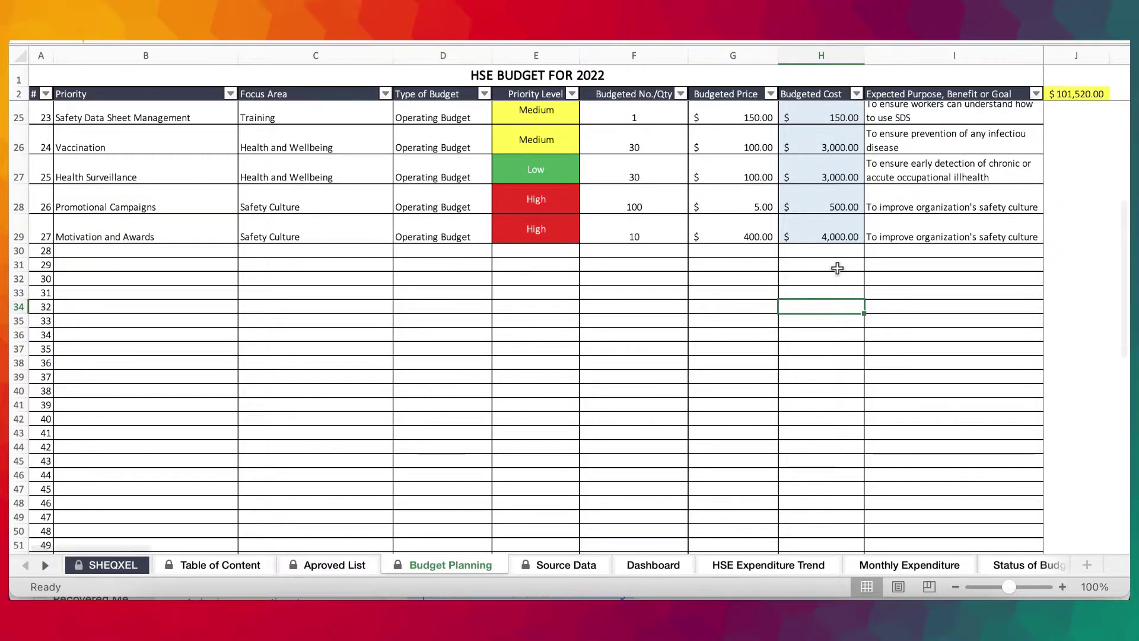
pyautogui.scroll(7, 818, 323)
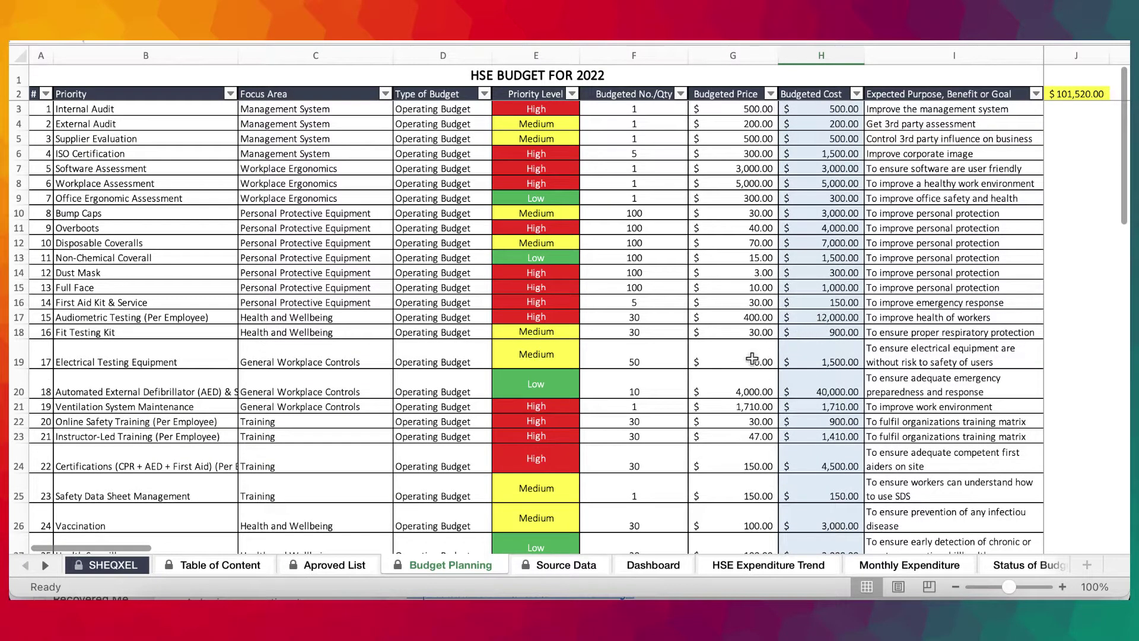
pyautogui.scroll(-9, 682, 403)
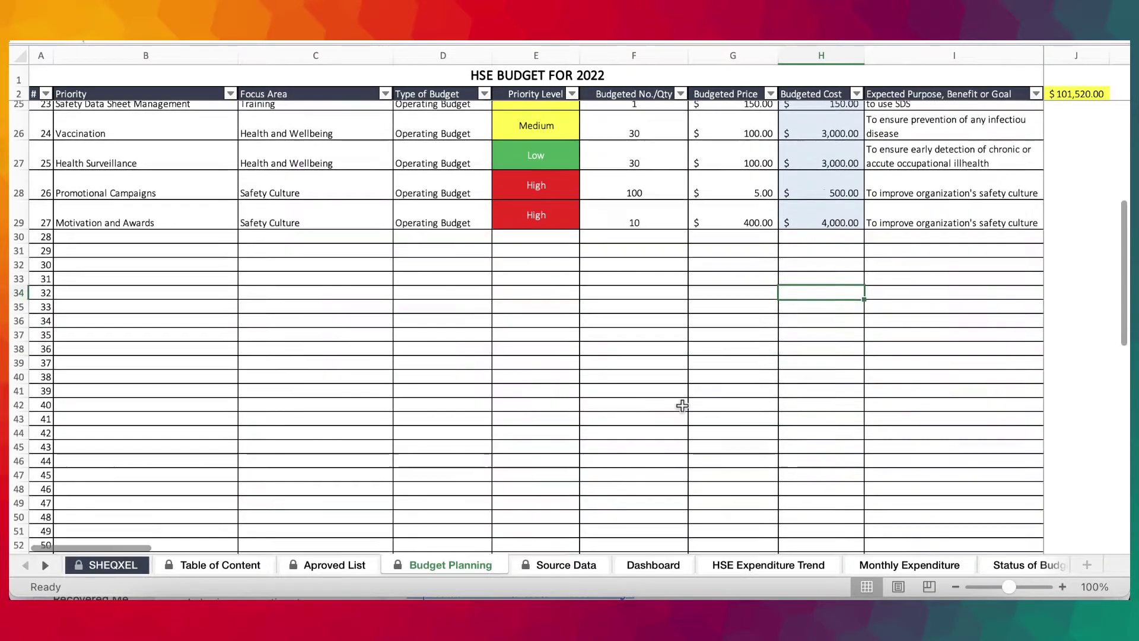
pyautogui.scroll(9, 682, 405)
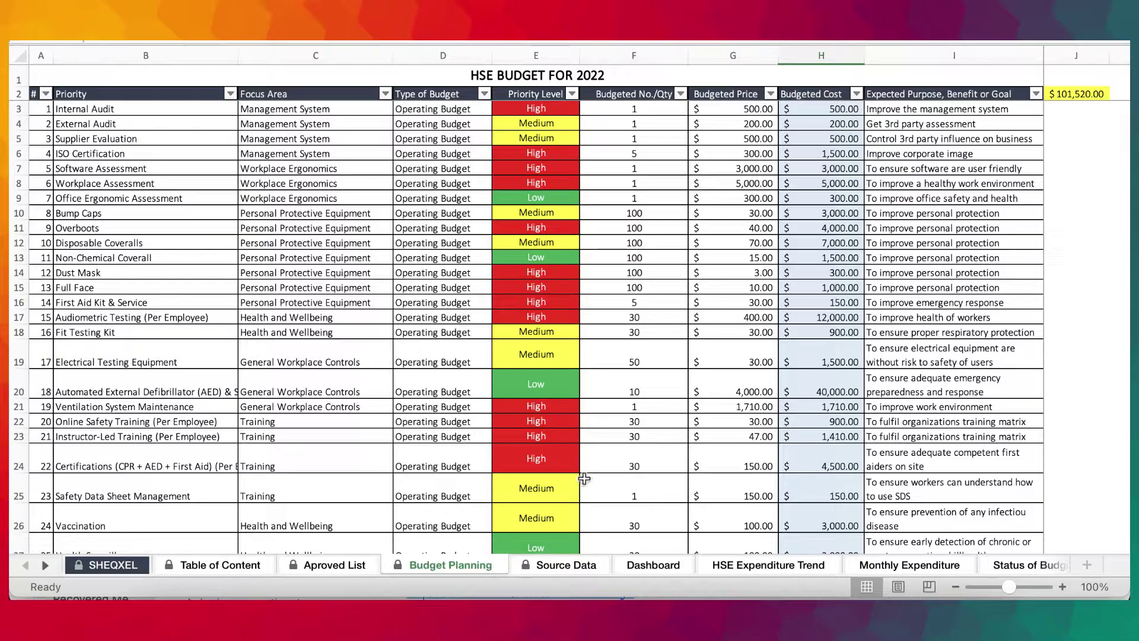
# View the Source Data tracker's title, an expense date and the Internal Audit entry.
pyautogui.click(568, 563)
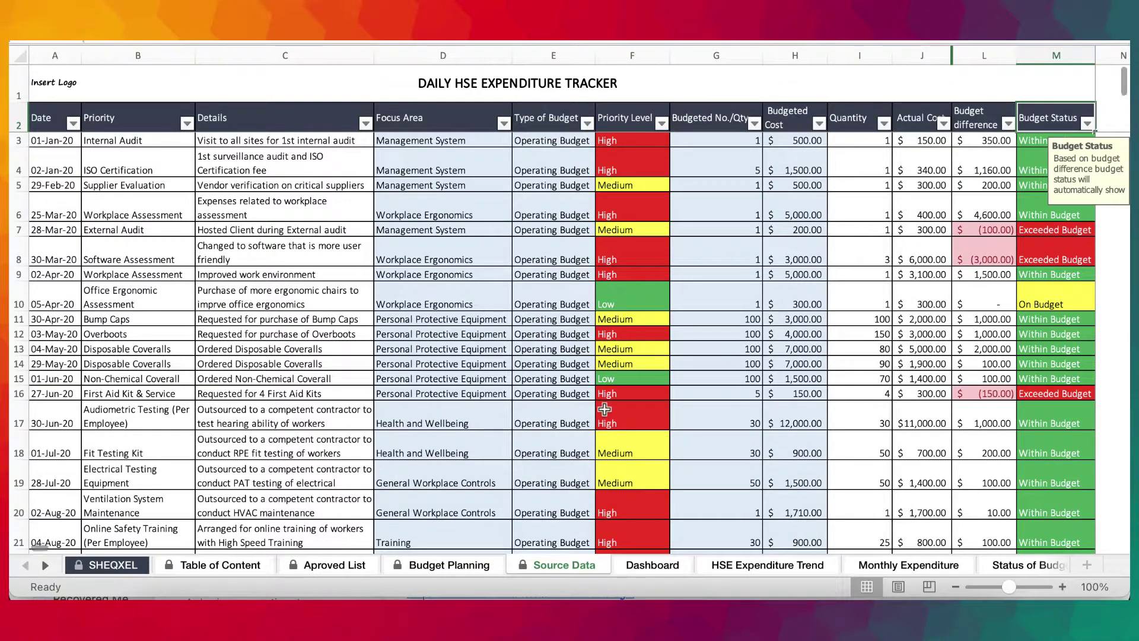
pyautogui.scroll(-1, 604, 409)
pyautogui.scroll(1, 605, 408)
pyautogui.scroll(-1, 531, 404)
pyautogui.scroll(1, 531, 403)
pyautogui.click(439, 88)
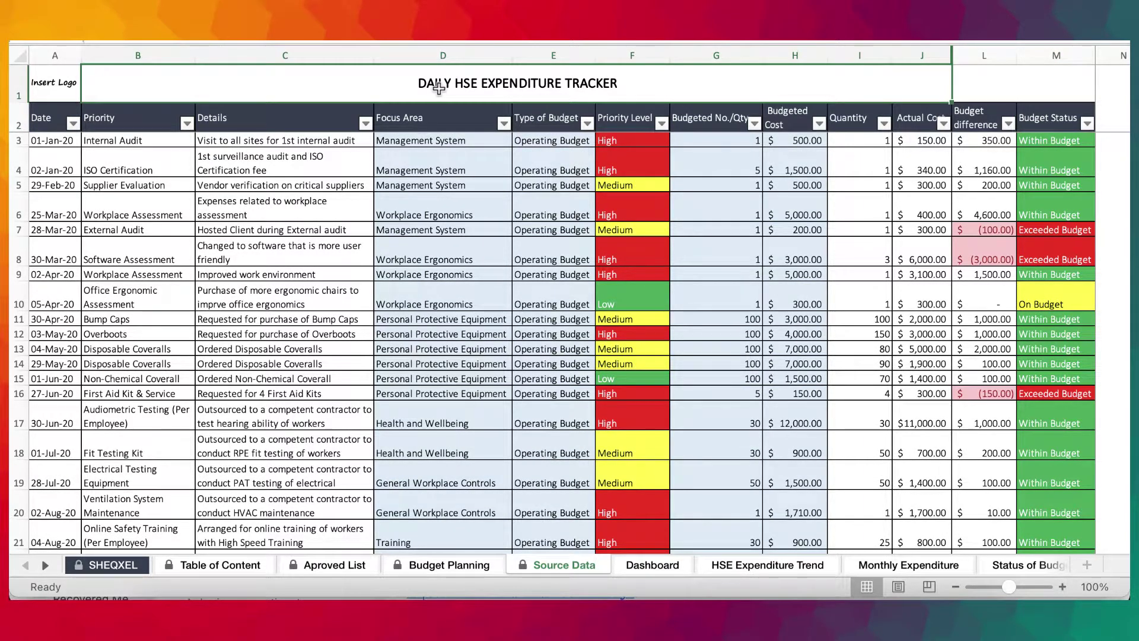
pyautogui.click(57, 148)
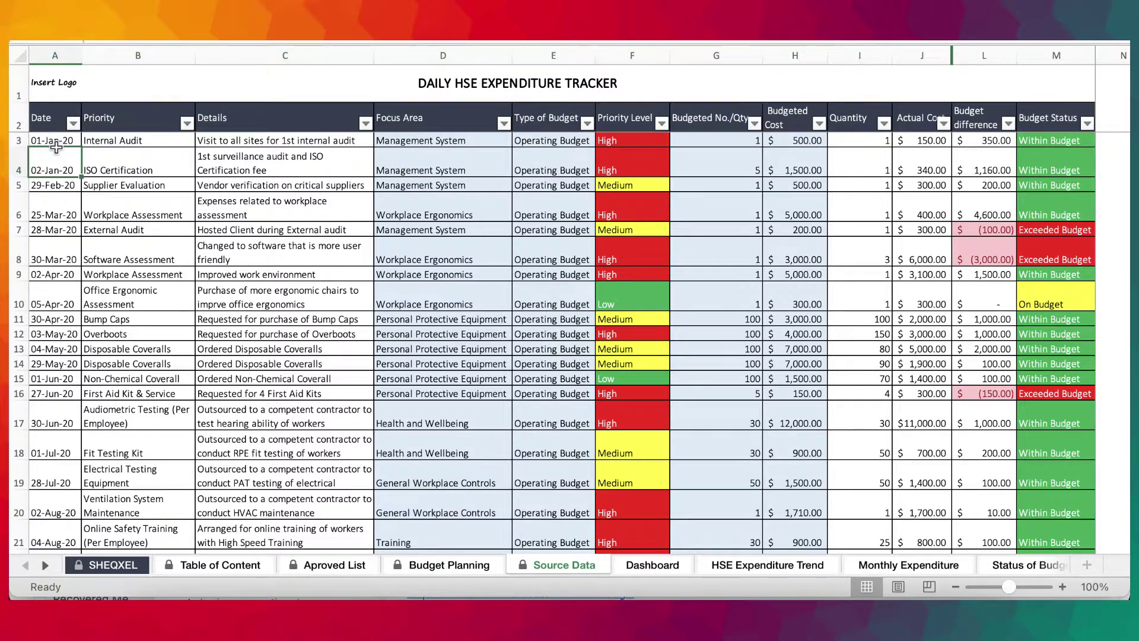
pyautogui.click(98, 140)
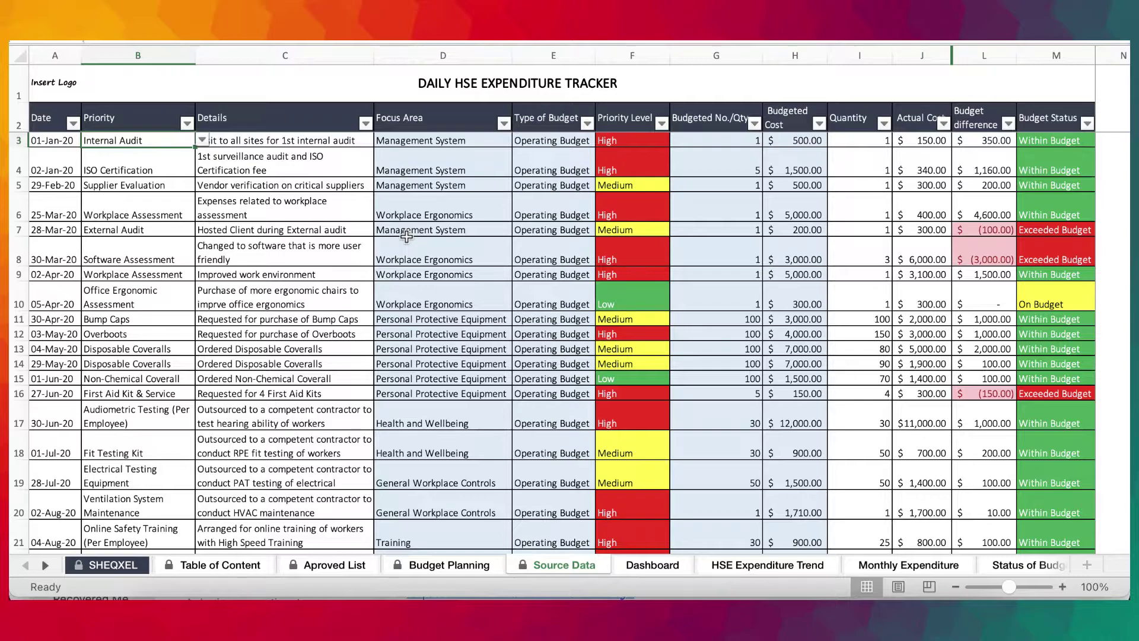
# Glance at the Budget Planning sheet, then come back to the Source Data tracker.
pyautogui.click(449, 564)
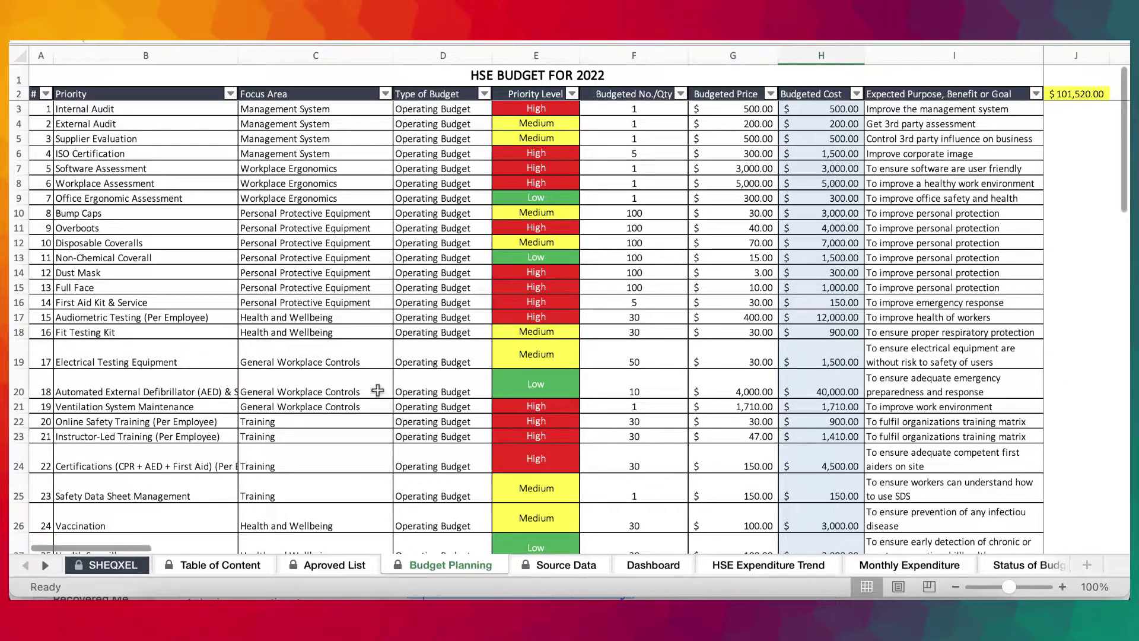
pyautogui.scroll(-10, 279, 419)
pyautogui.scroll(10, 281, 279)
pyautogui.click(568, 566)
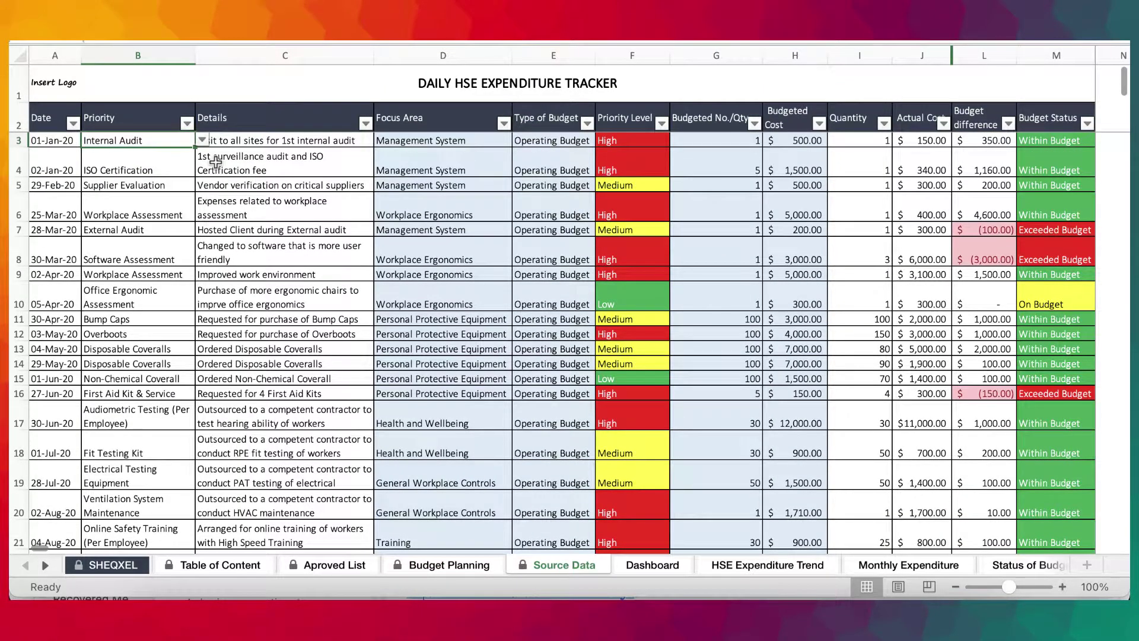
pyautogui.click(202, 140)
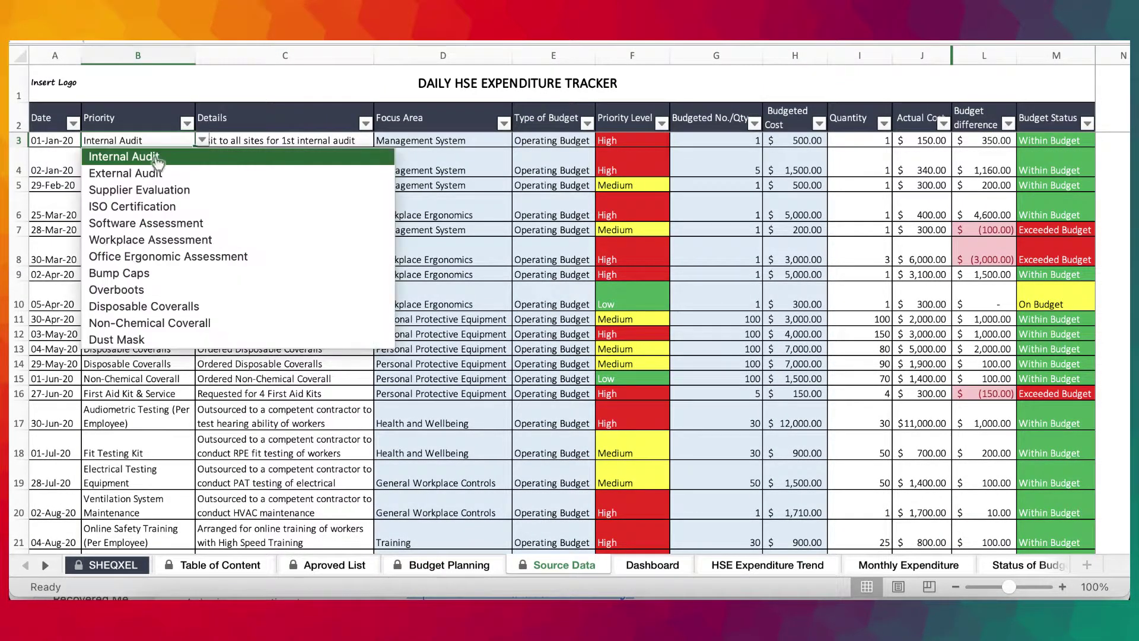
pyautogui.click(124, 156)
pyautogui.click(285, 207)
pyautogui.click(144, 140)
pyautogui.click(273, 141)
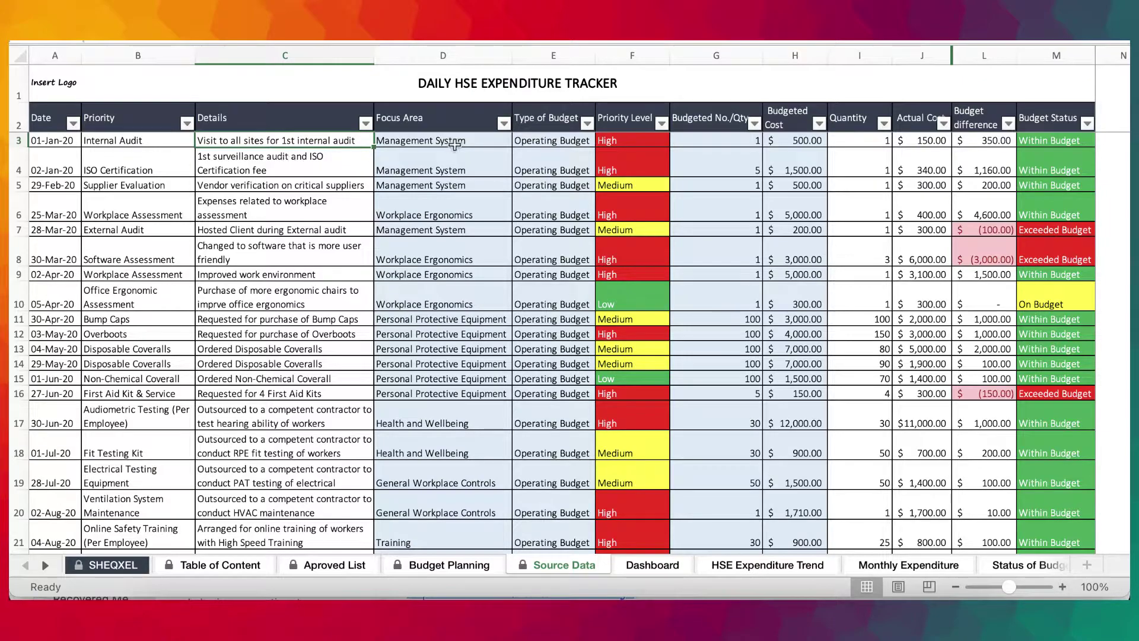
pyautogui.moveTo(454, 145); pyautogui.dragTo(565, 144)
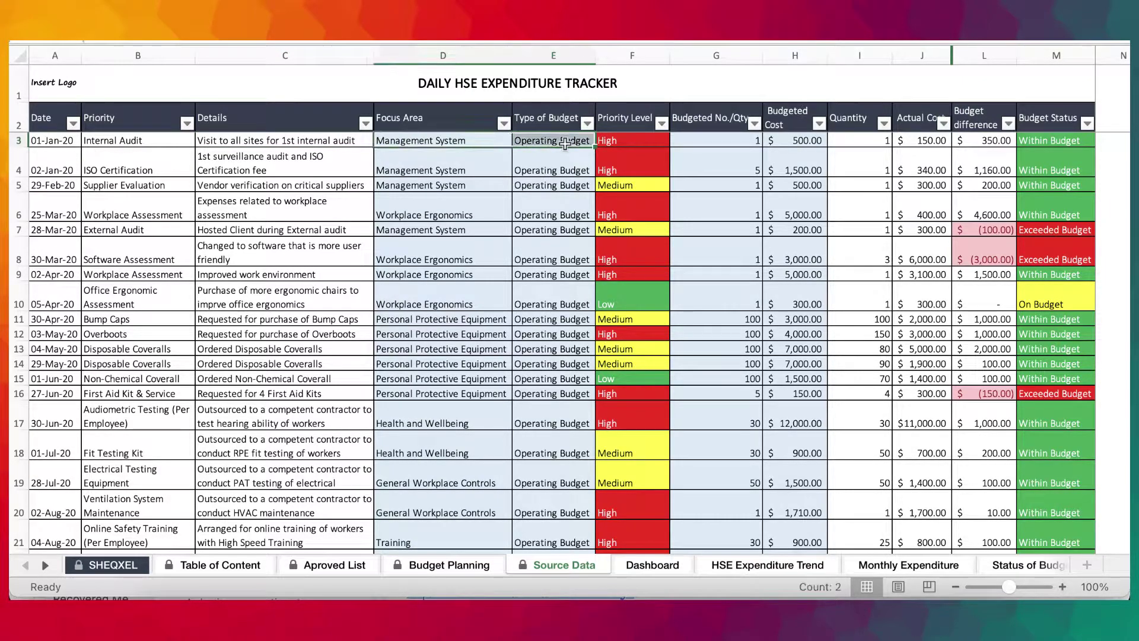
pyautogui.click(425, 568)
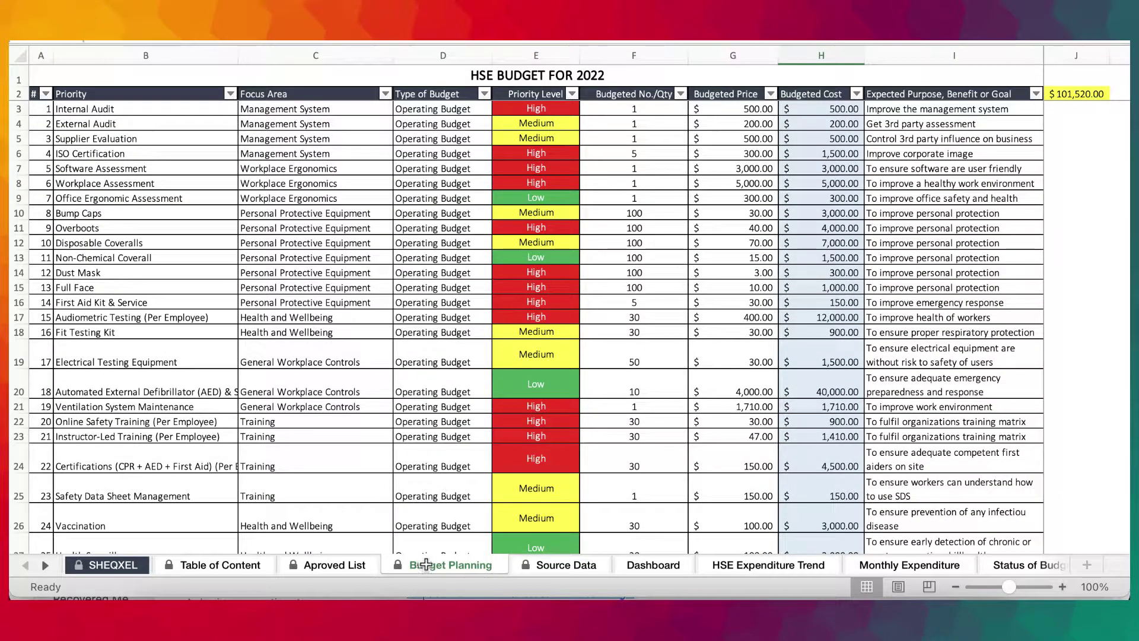
pyautogui.click(567, 567)
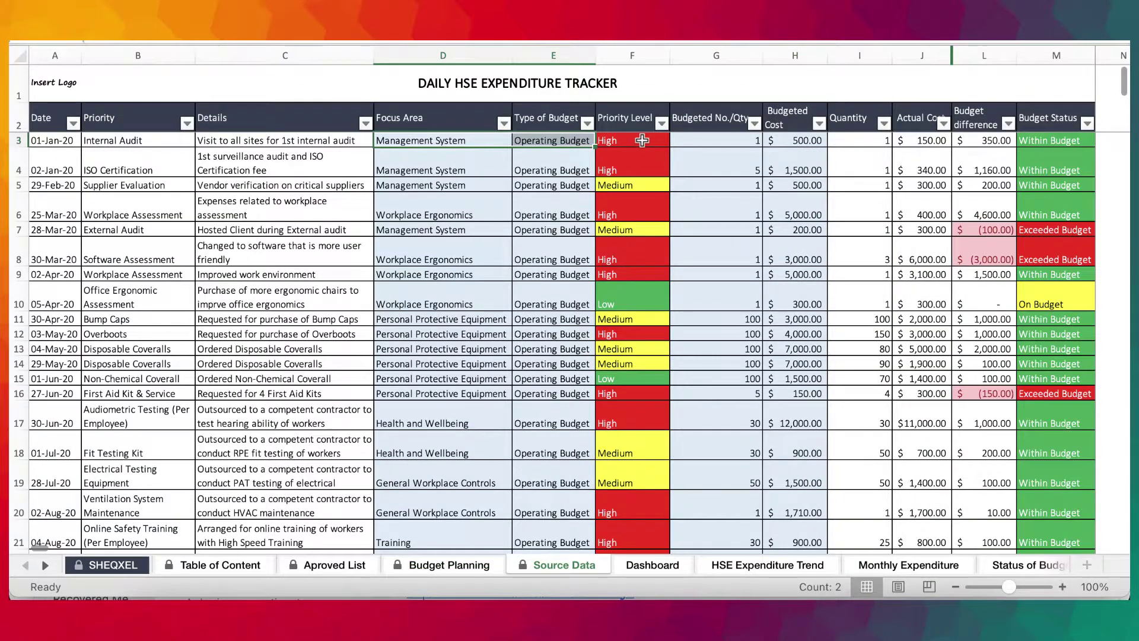
pyautogui.click(642, 140)
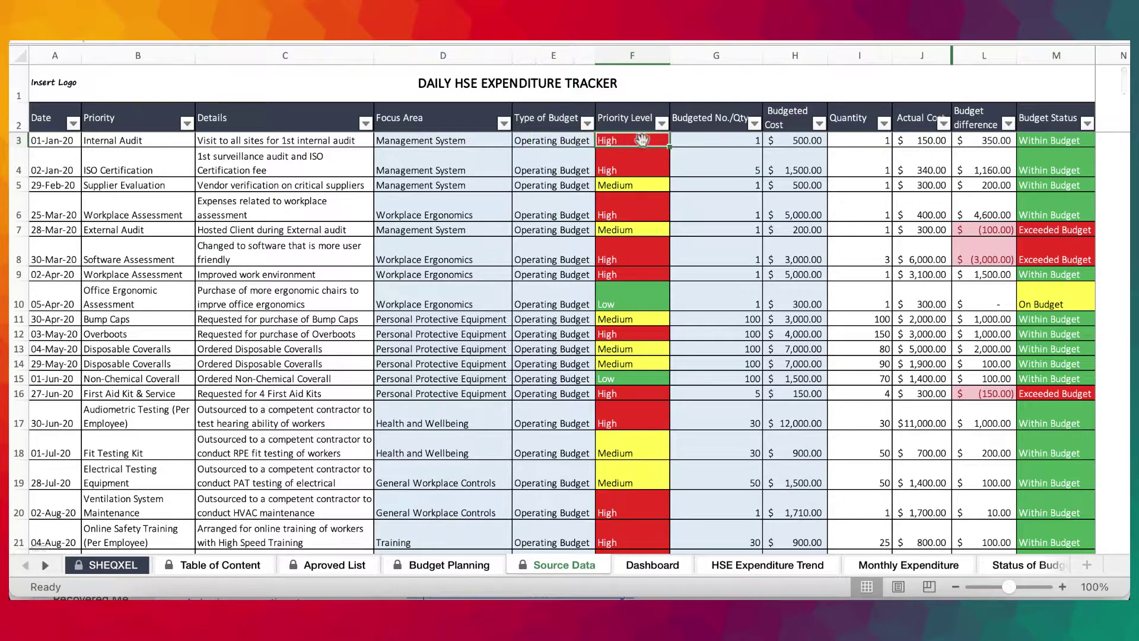
pyautogui.click(466, 571)
pyautogui.click(545, 565)
pyautogui.click(724, 144)
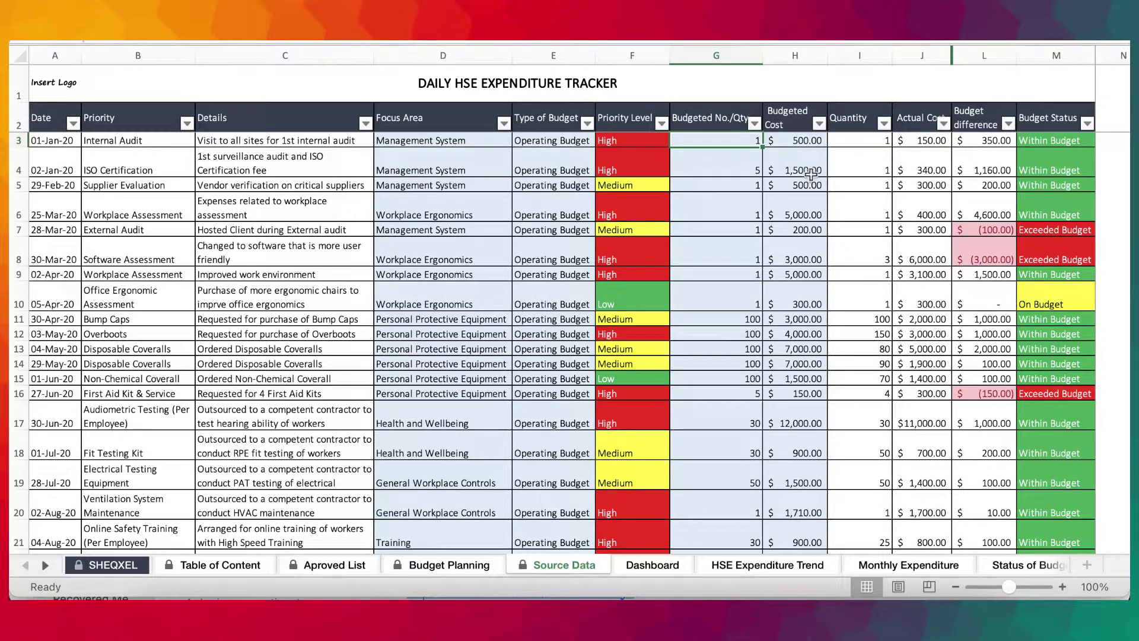
pyautogui.click(860, 145)
pyautogui.click(100, 146)
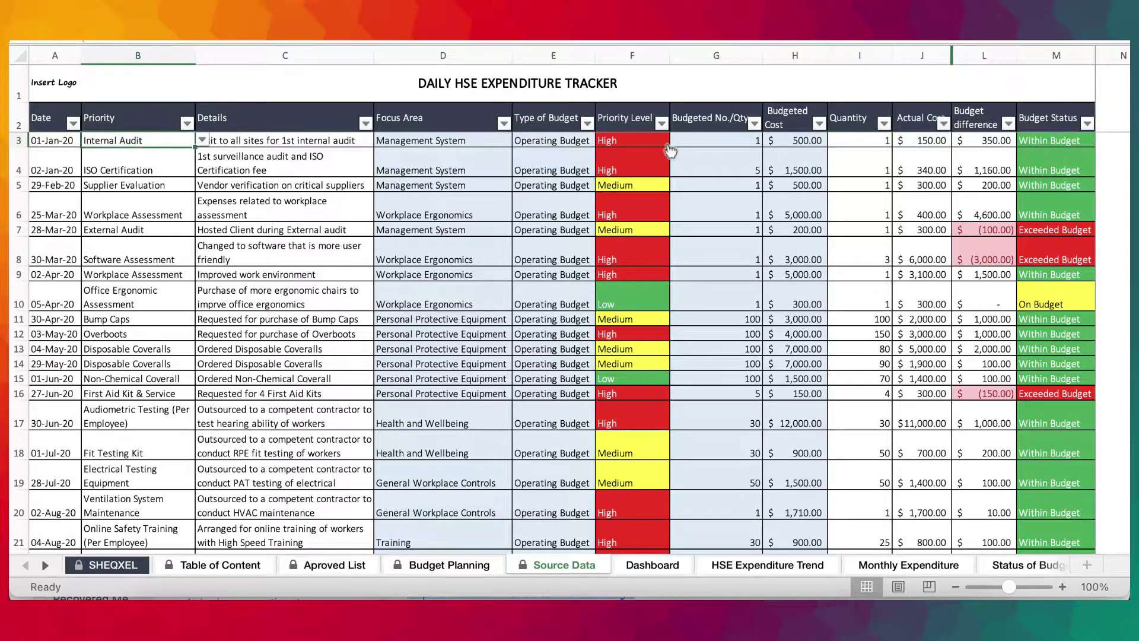
pyautogui.click(879, 144)
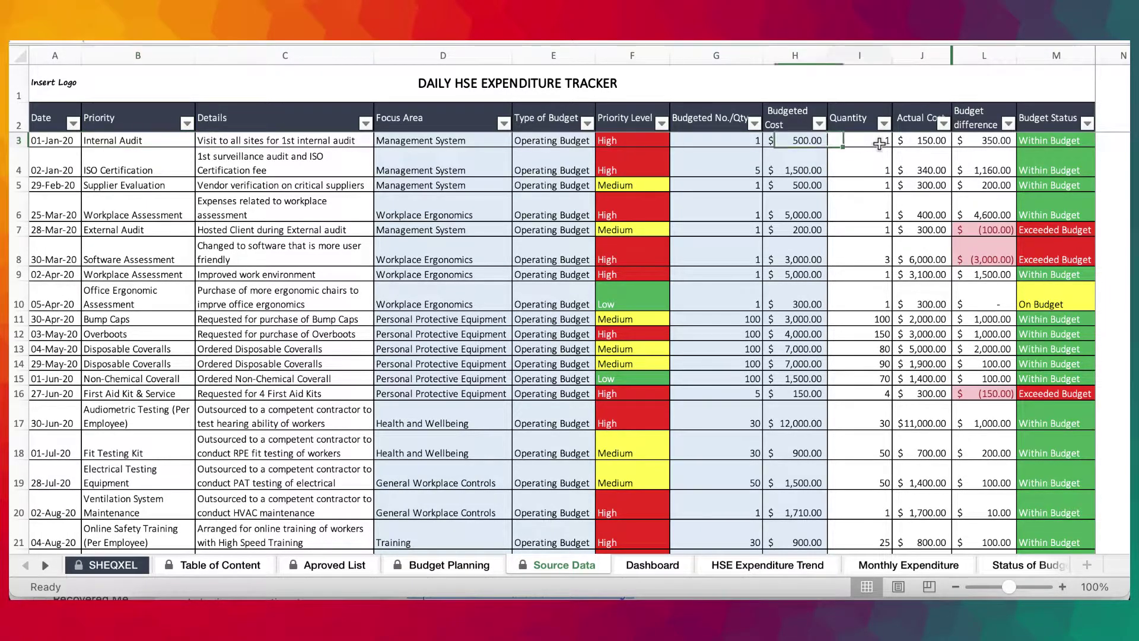
pyautogui.click(918, 144)
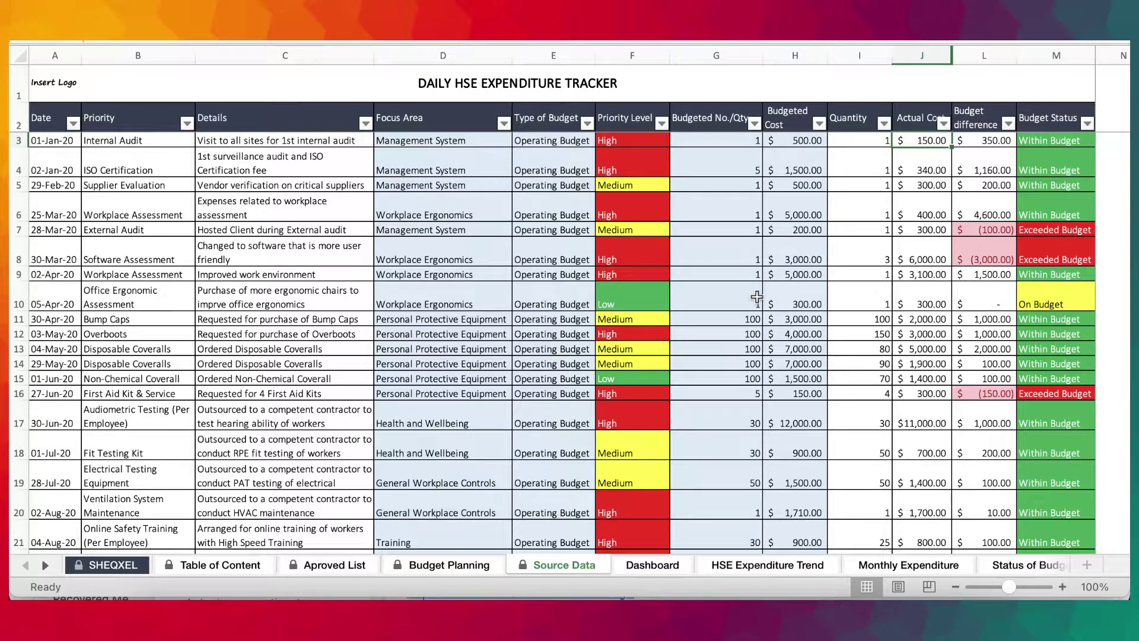
pyautogui.click(863, 145)
pyautogui.click(935, 139)
pyautogui.moveTo(867, 144); pyautogui.dragTo(922, 142)
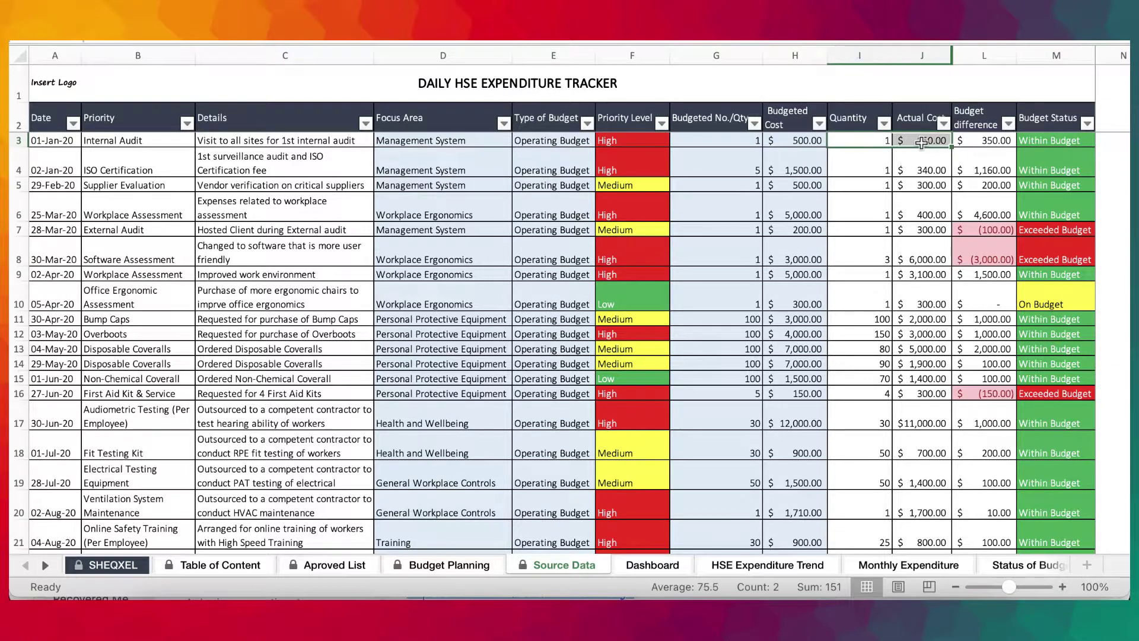
pyautogui.click(804, 140)
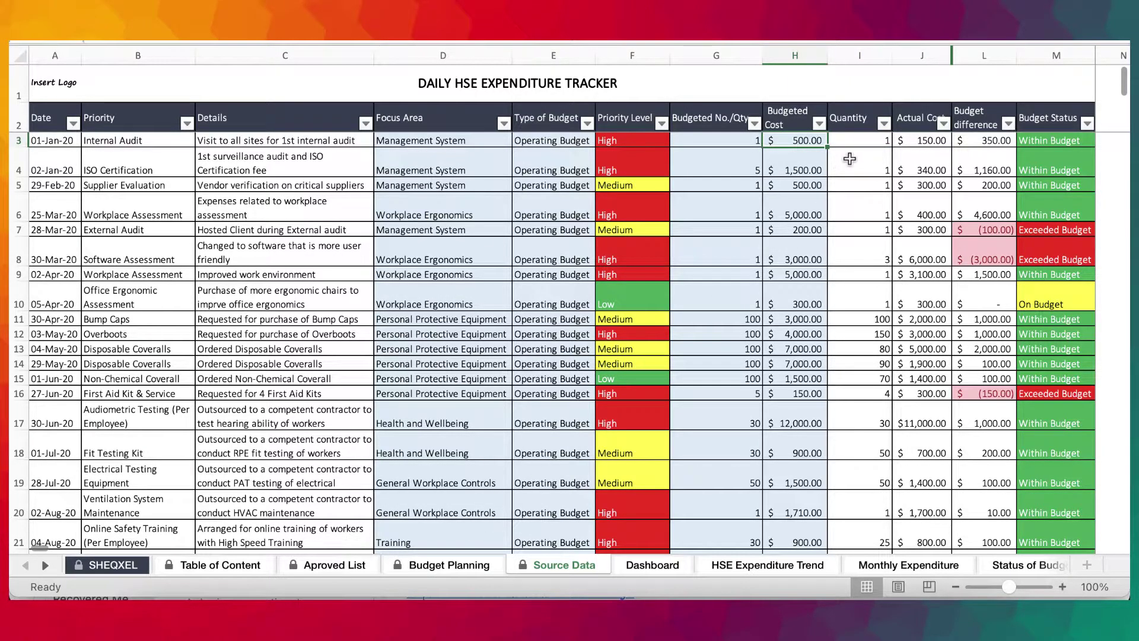
pyautogui.click(977, 140)
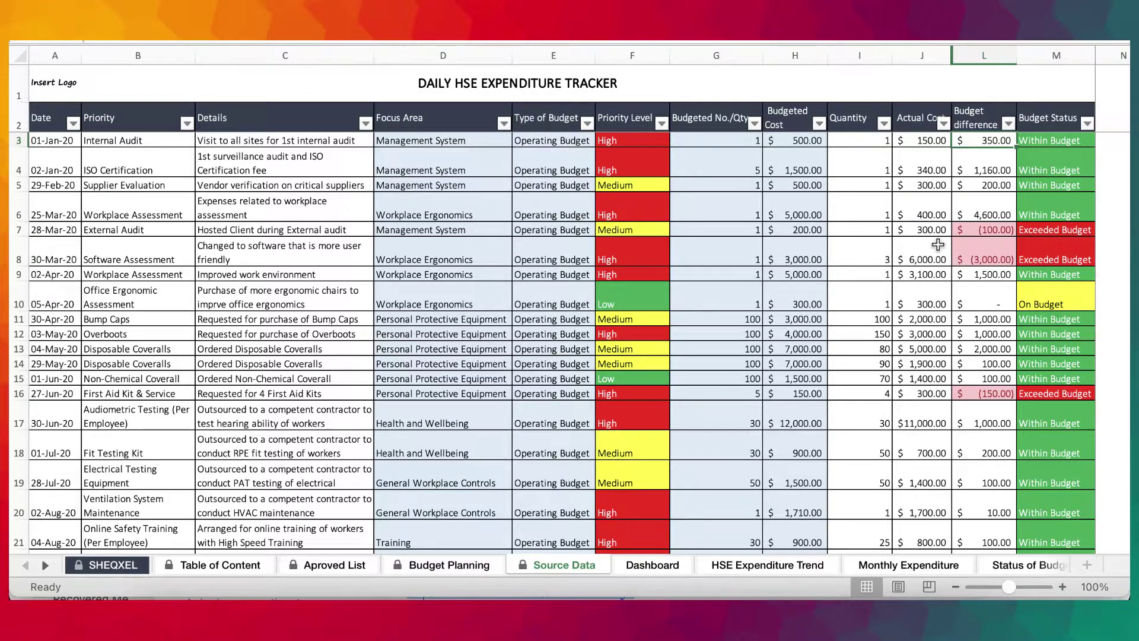
# Enter 600 as Internal Audit's actual cost in J3 and see L3 and M3 show Exceeded Budget.
pyautogui.click(1051, 138)
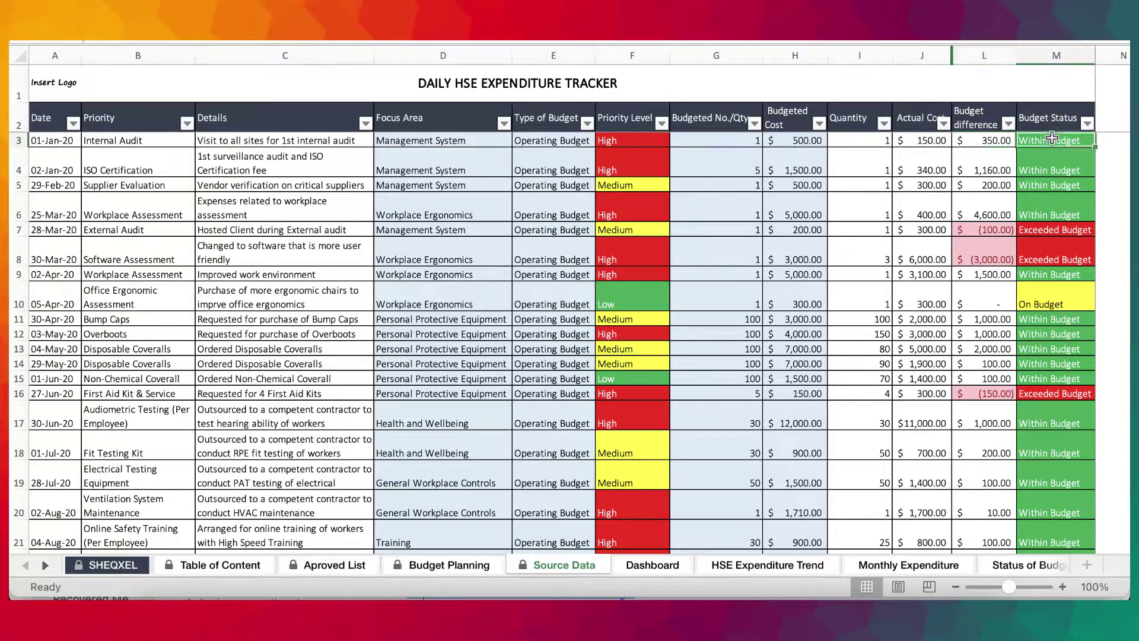
pyautogui.click(917, 142)
pyautogui.write('6')
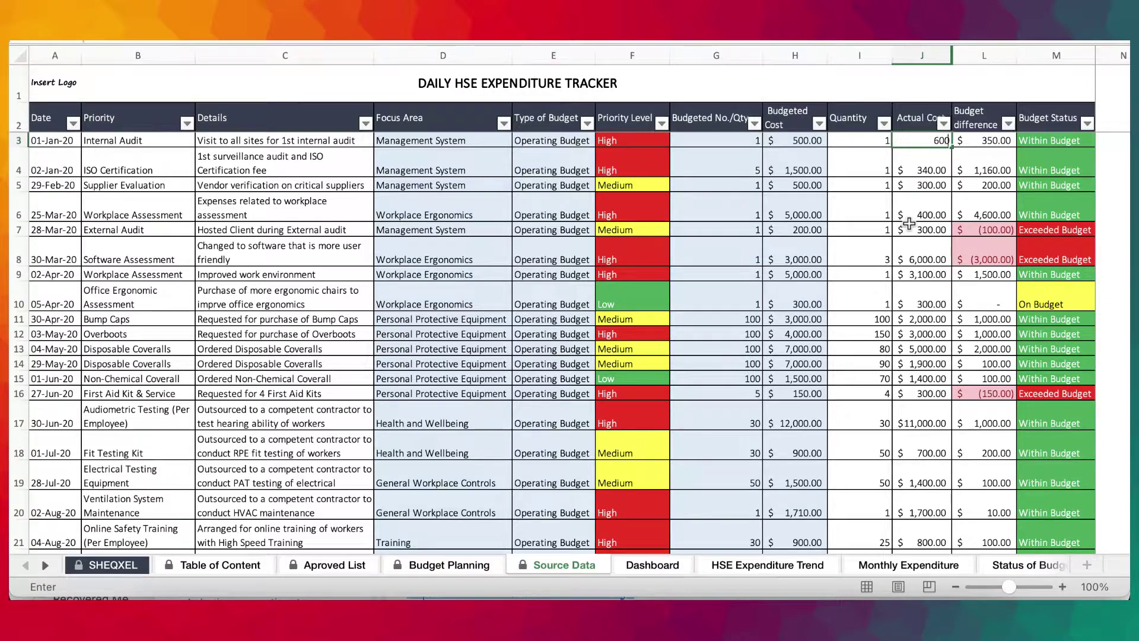
pyautogui.press('Return')
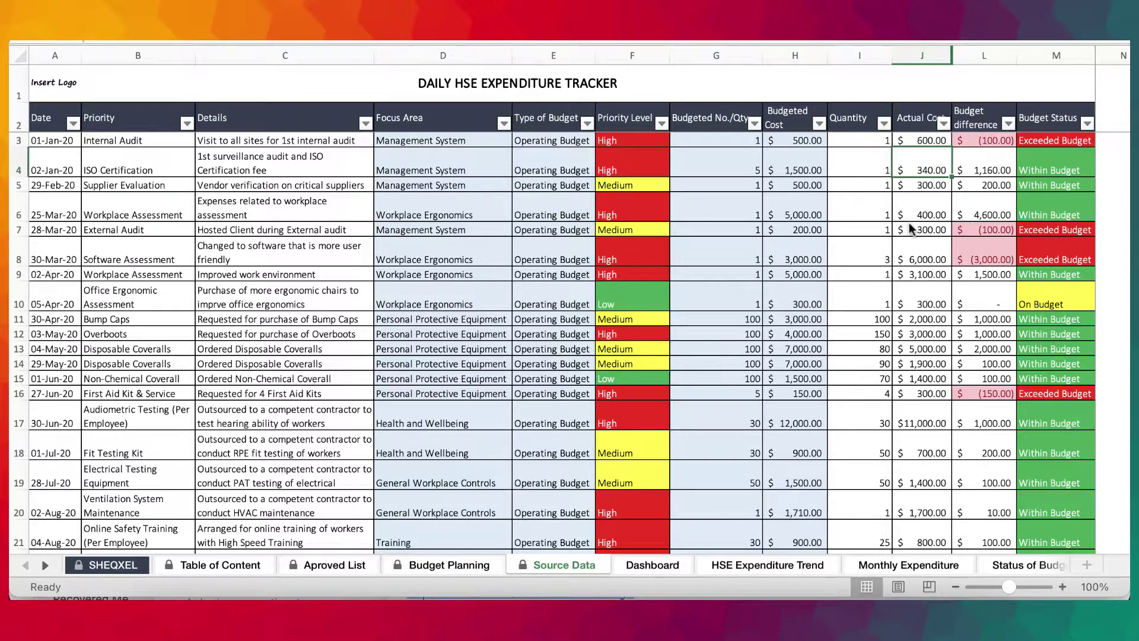
pyautogui.click(953, 141)
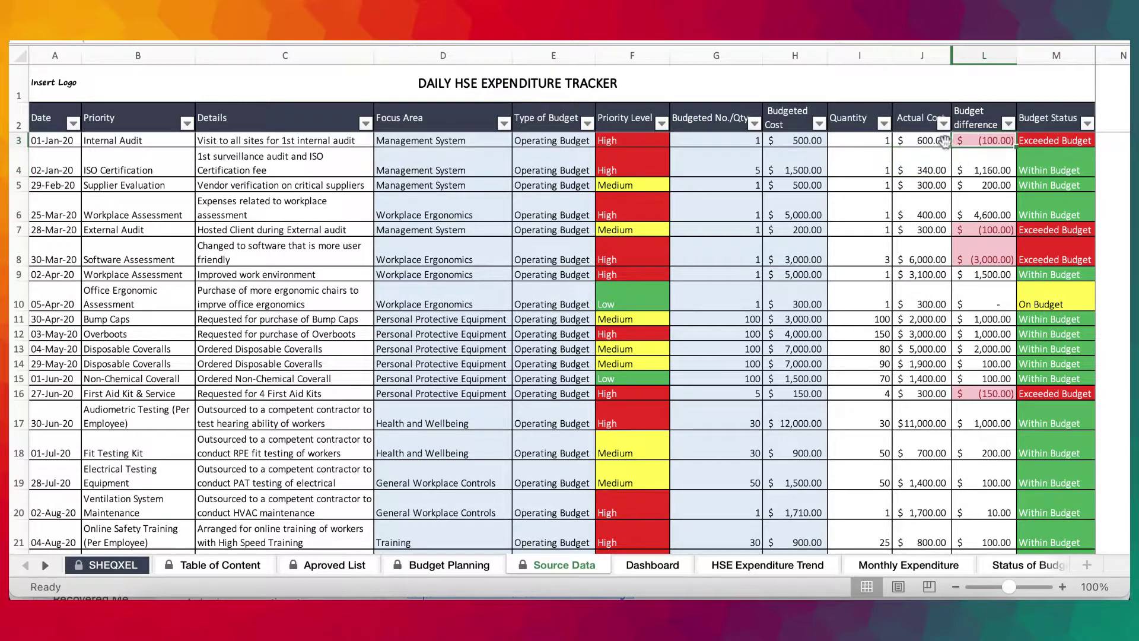
pyautogui.click(1054, 143)
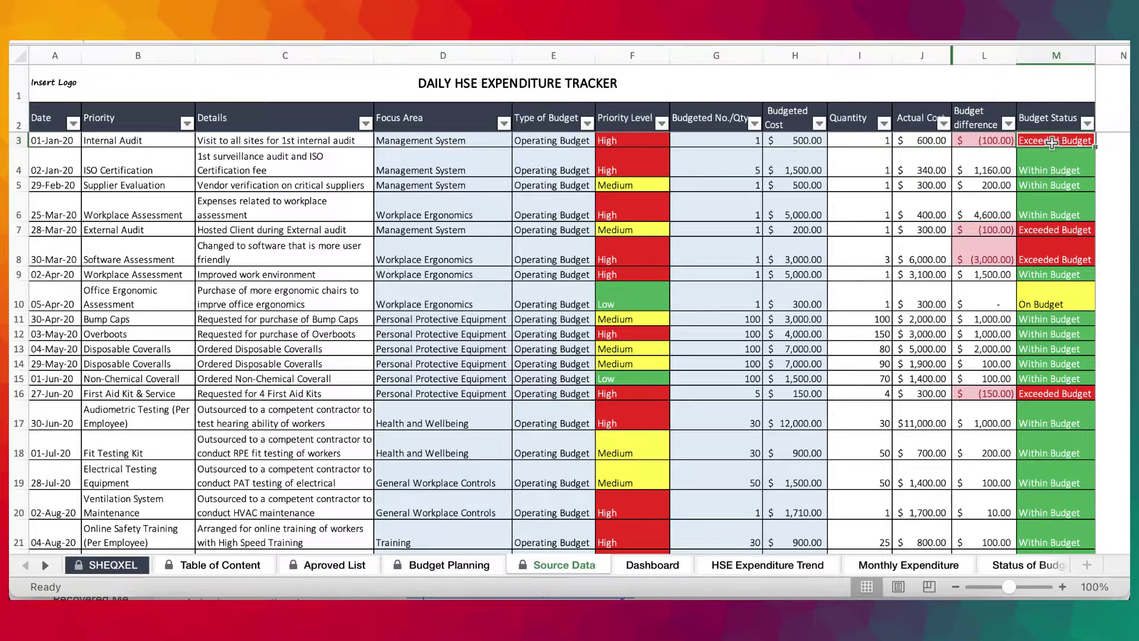
# Restore the Internal Audit actual cost to 150 and move to the Budget Planning sheet.
pyautogui.click(924, 140)
pyautogui.write('150')
pyautogui.click(897, 255)
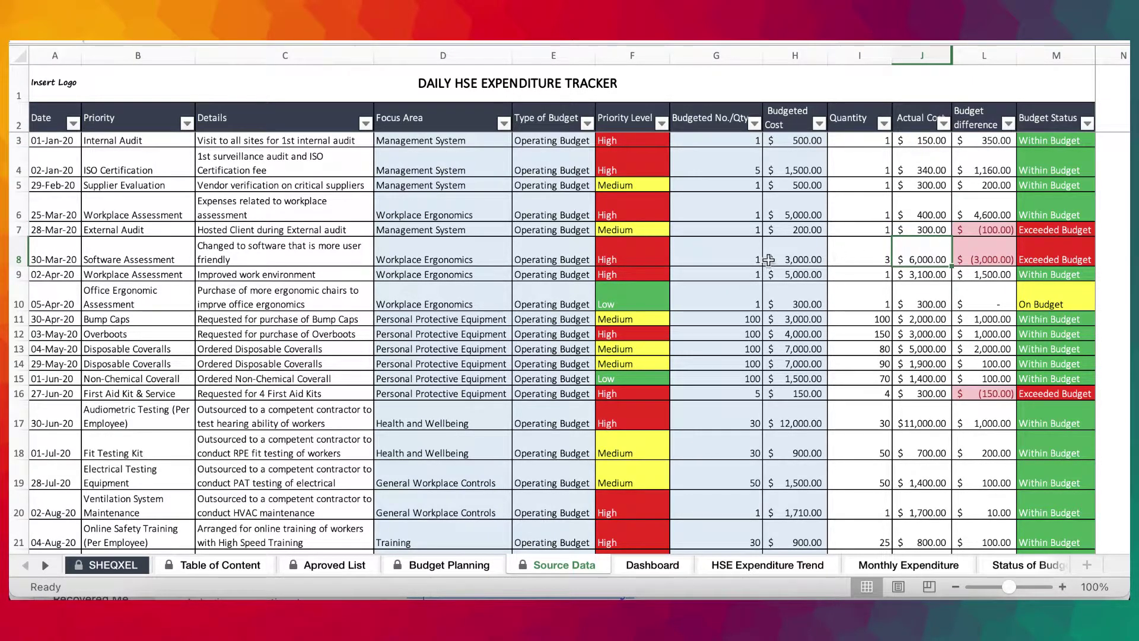
pyautogui.scroll(-3, 169, 287)
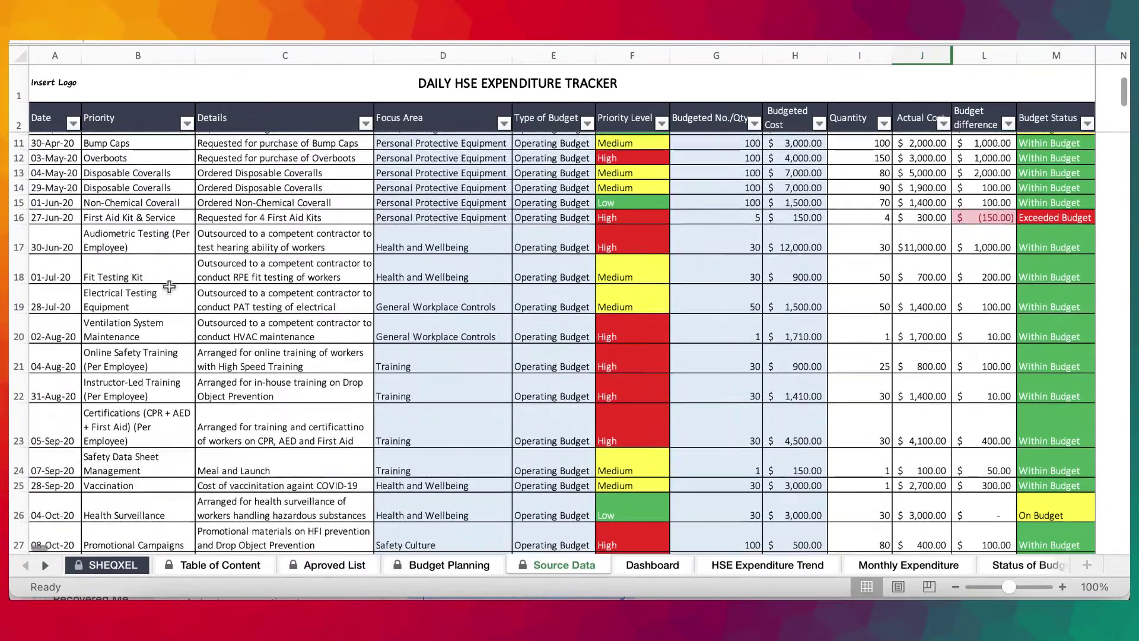
pyautogui.scroll(3, 169, 287)
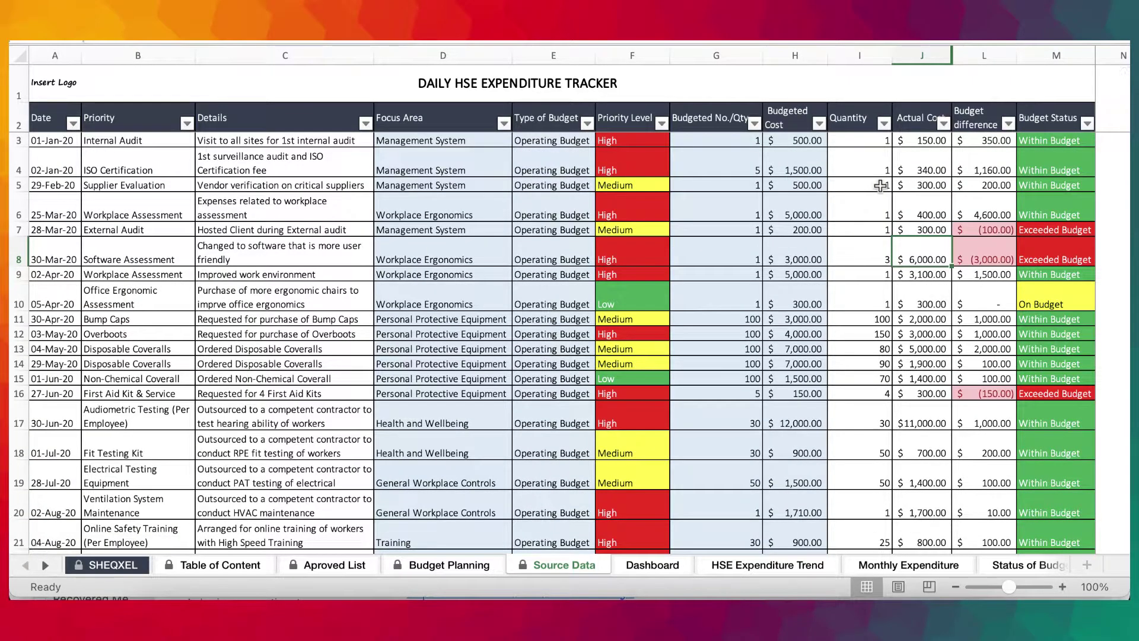
pyautogui.scroll(-3, 880, 186)
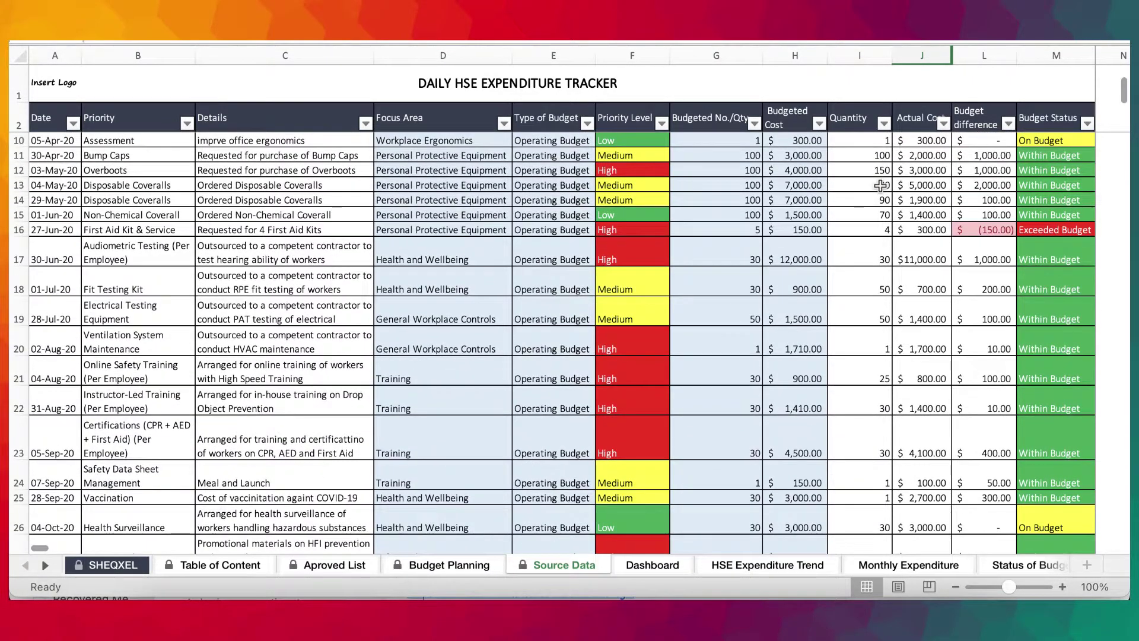
pyautogui.scroll(3, 1053, 198)
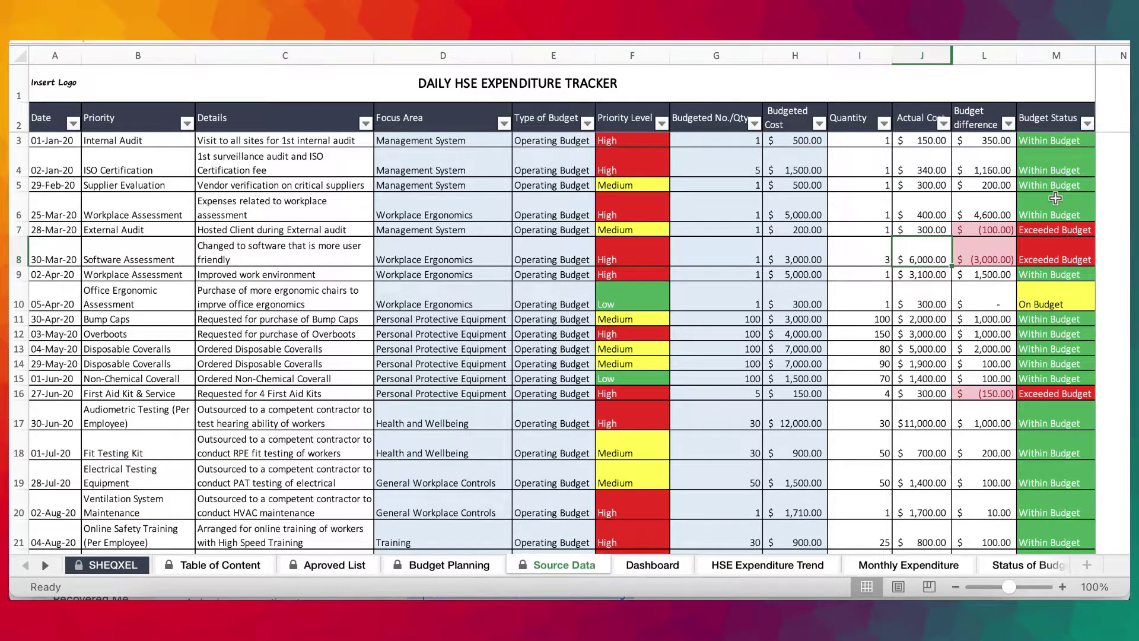
pyautogui.click(488, 567)
pyautogui.scroll(-5, 843, 233)
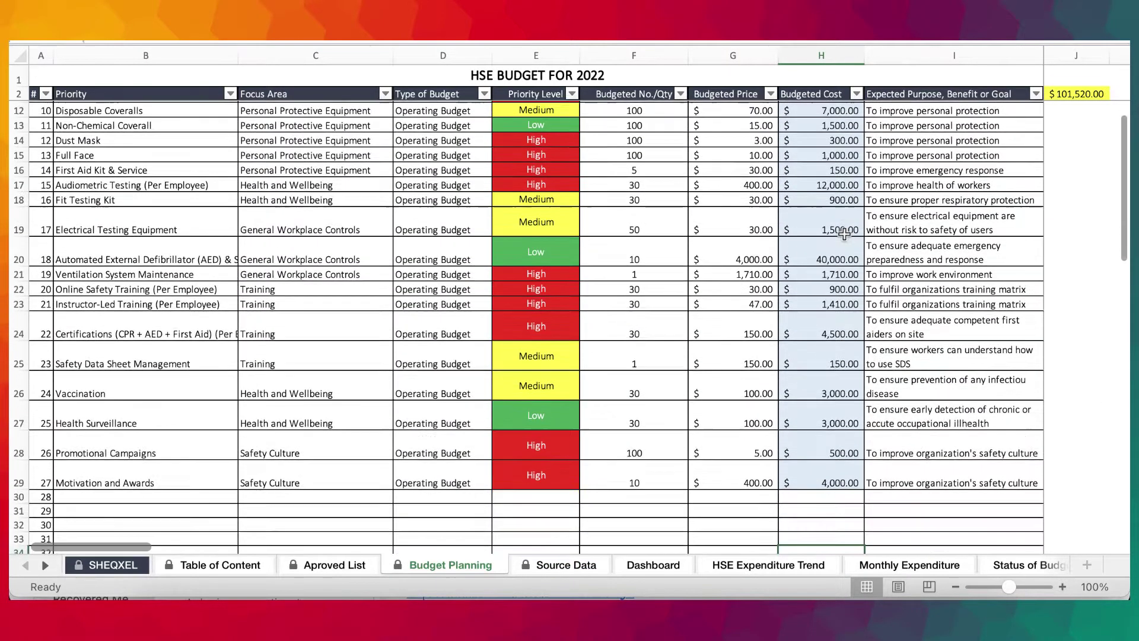
pyautogui.scroll(5, 704, 185)
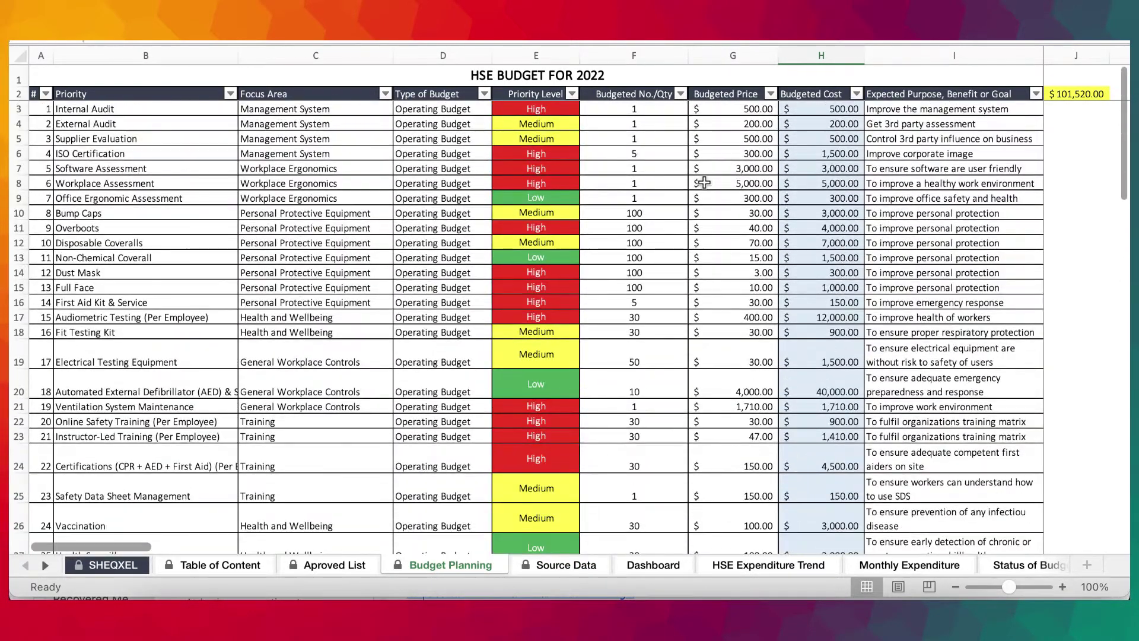
# Refresh all pivot data on the HSE Budget Dashboard.
pyautogui.click(635, 568)
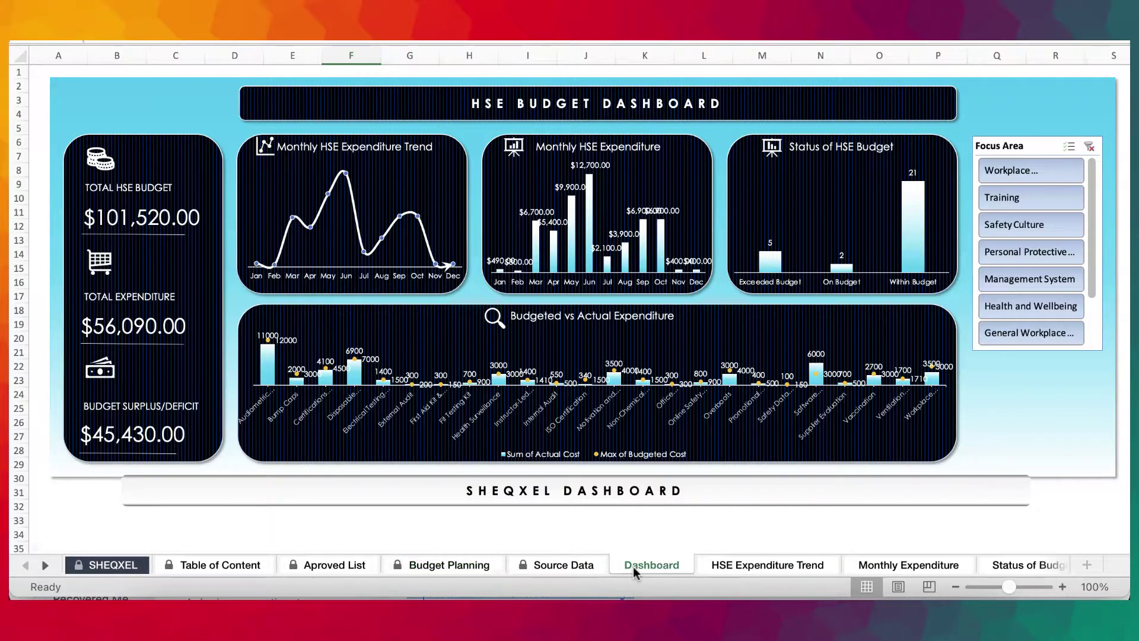
pyautogui.click(557, 566)
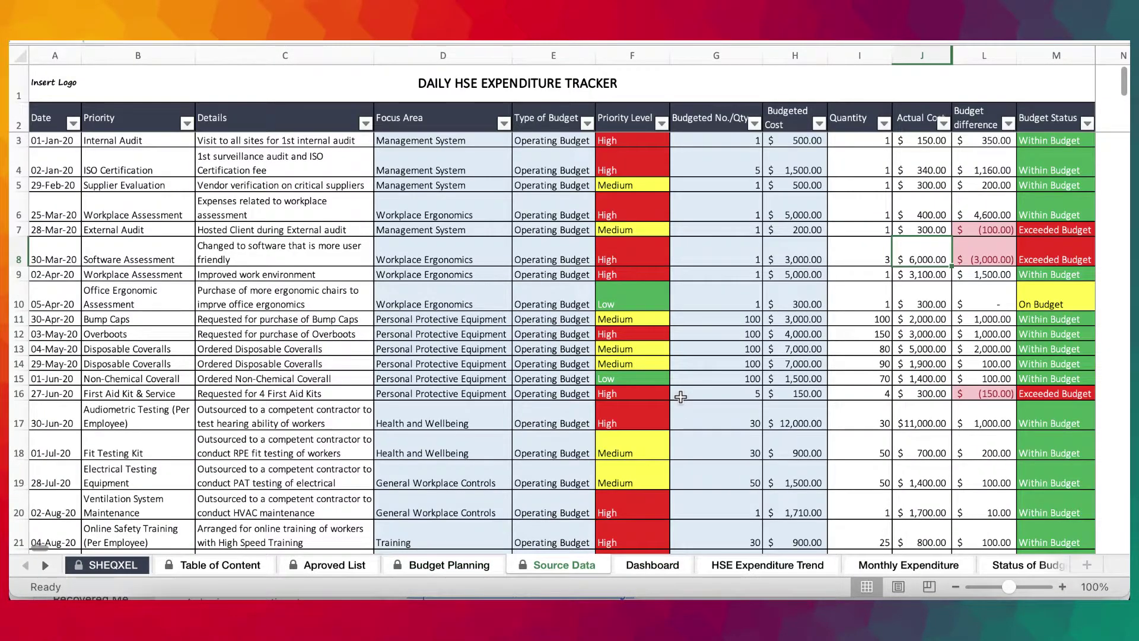
pyautogui.click(643, 564)
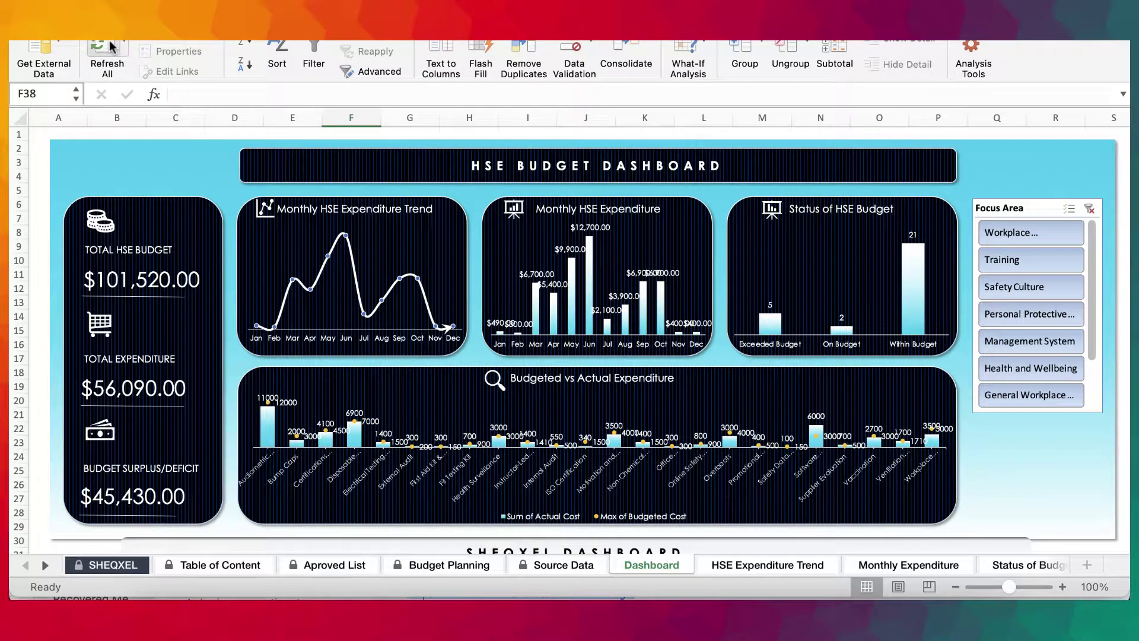
pyautogui.click(109, 48)
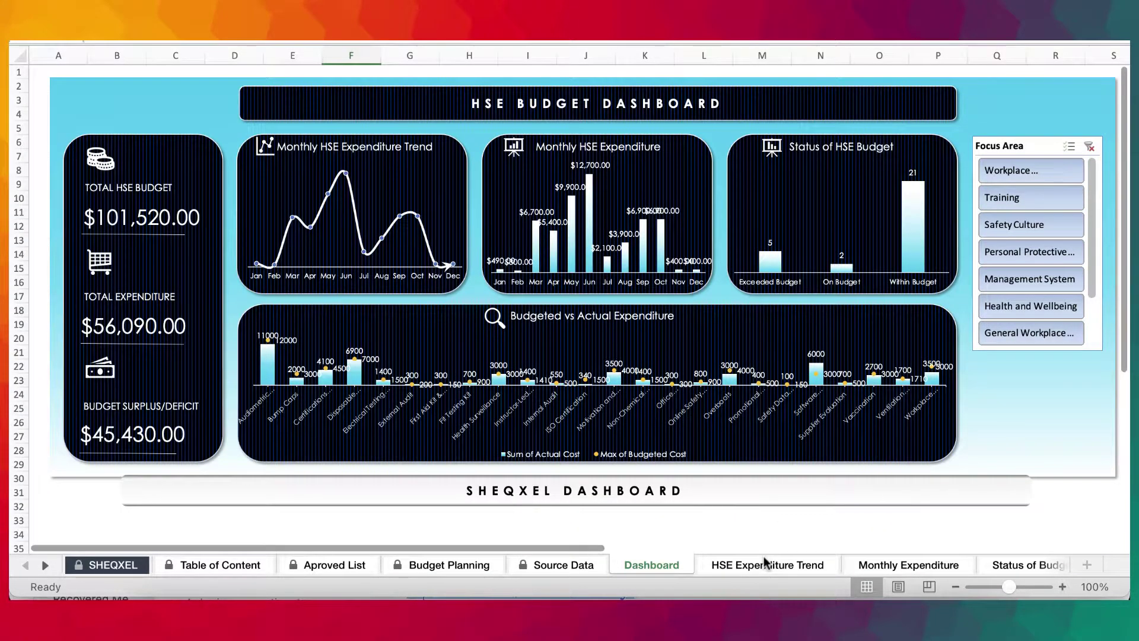
# Review the Expenditure Trend, Monthly Expenditure, Status of Budget and Budgeted Priorities sheets.
pyautogui.click(766, 564)
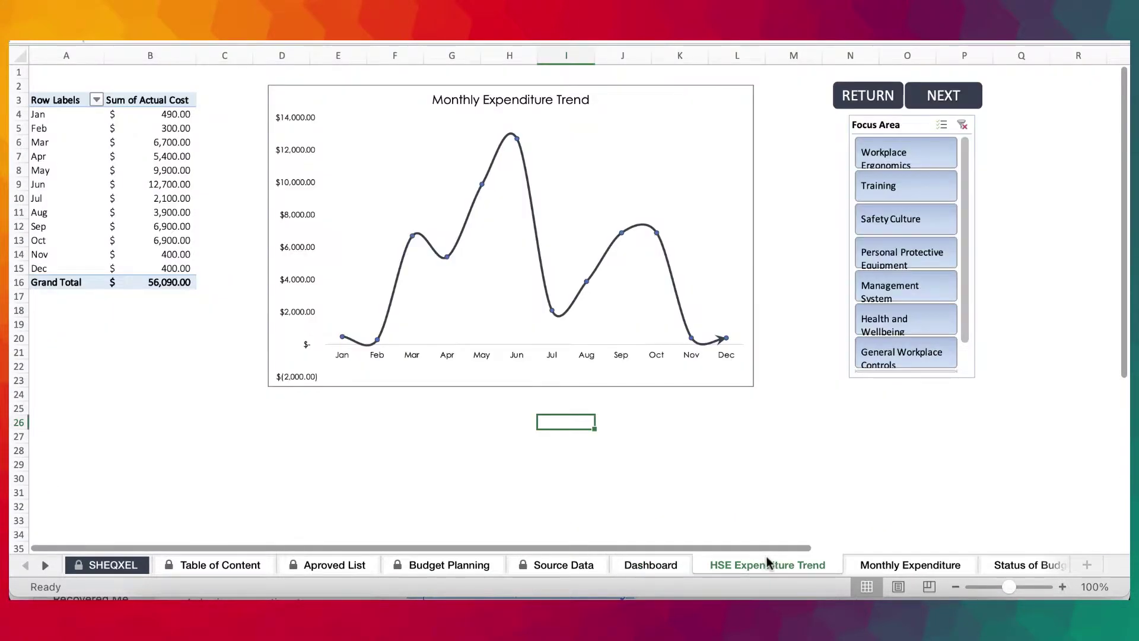
pyautogui.click(911, 565)
pyautogui.click(1012, 565)
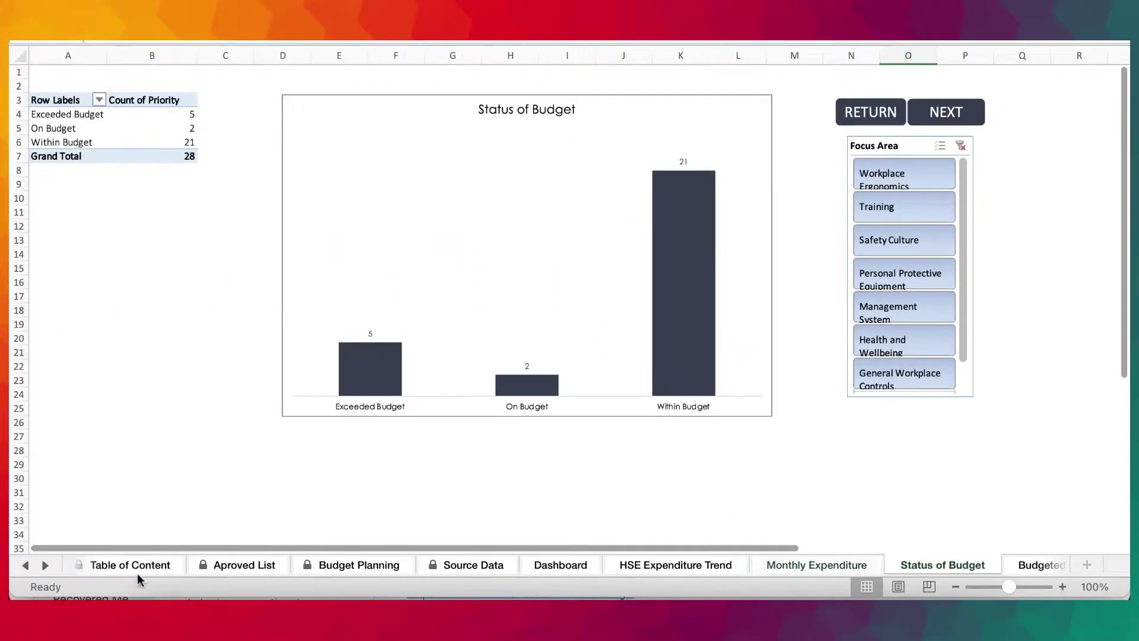
pyautogui.click(45, 564)
pyautogui.click(940, 565)
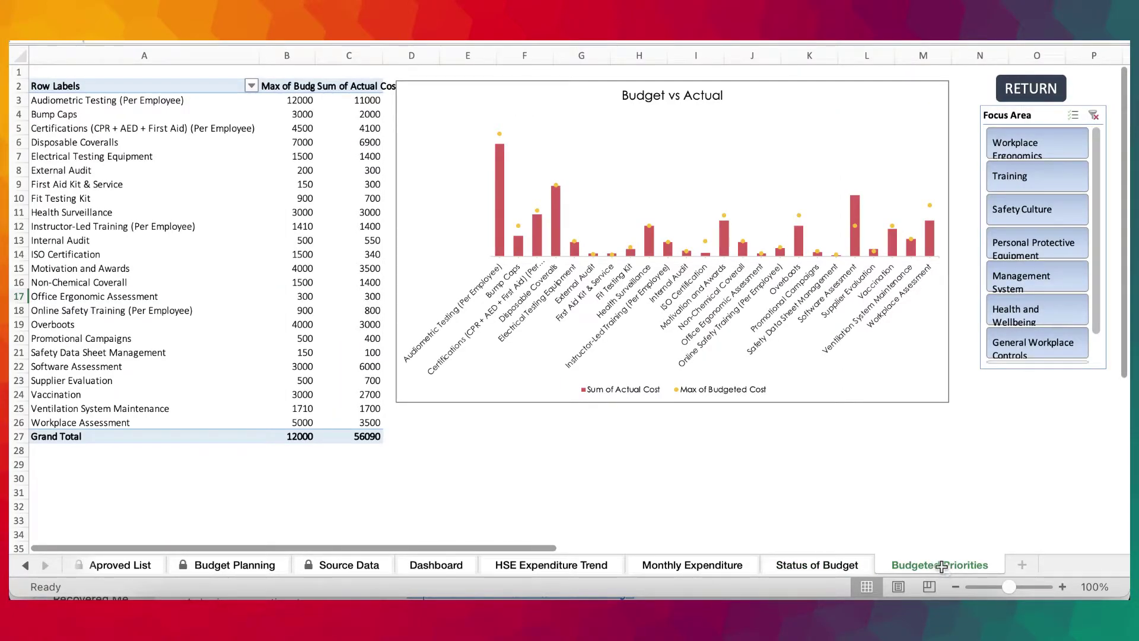
# Step back through the report sheets and Source Data to the Budget Planning sheet.
pyautogui.click(784, 569)
pyautogui.click(685, 568)
pyautogui.click(557, 564)
pyautogui.click(401, 567)
pyautogui.click(337, 569)
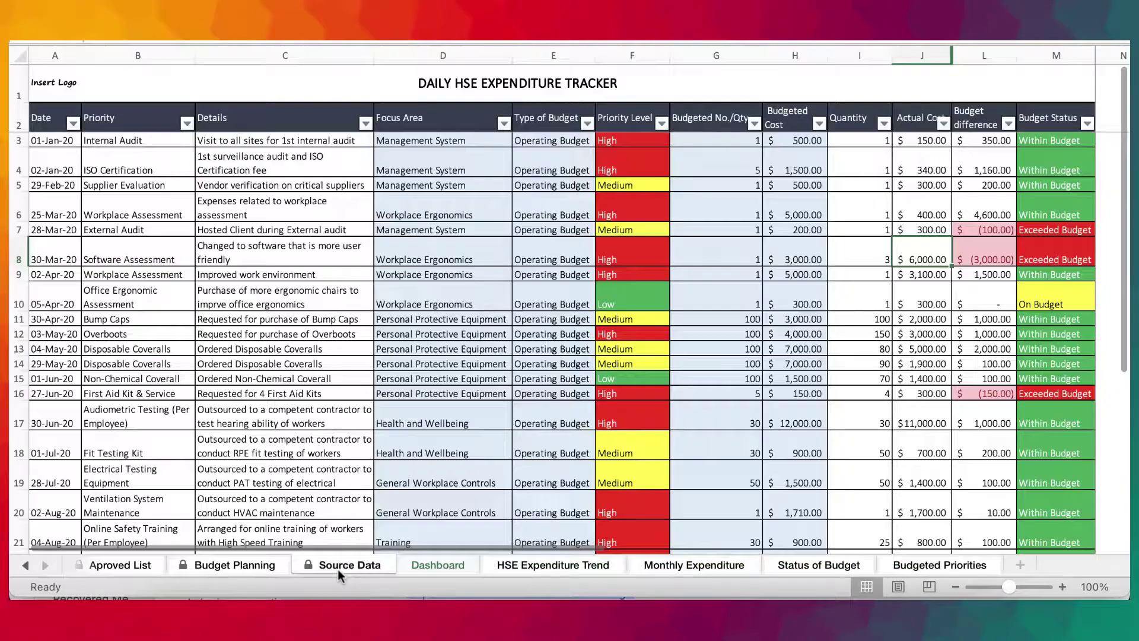
pyautogui.scroll(-5, 610, 450)
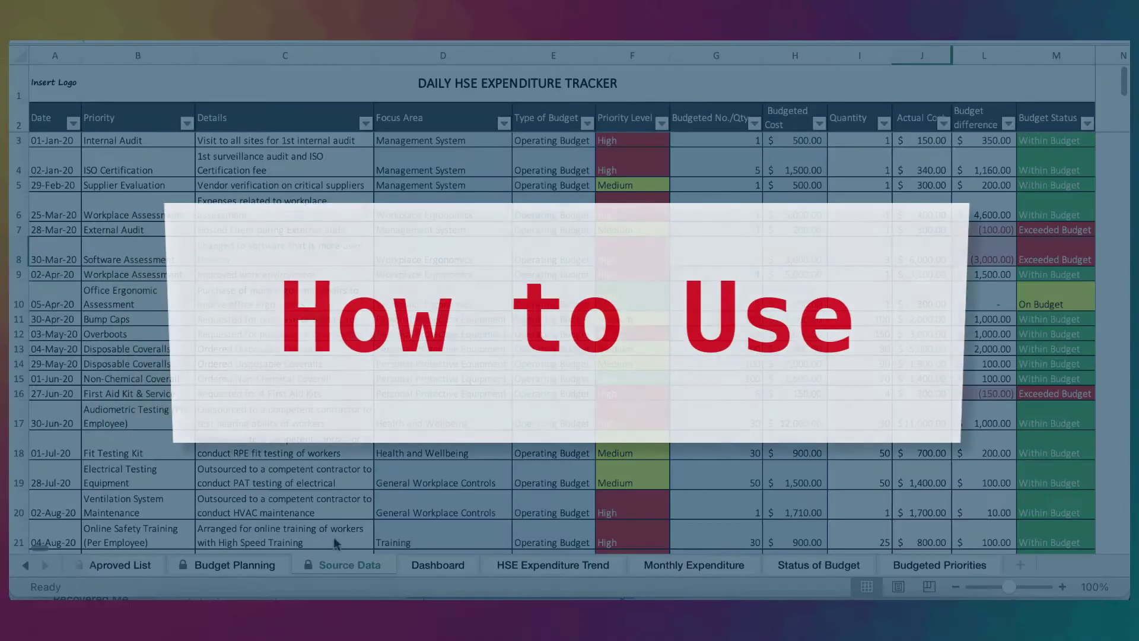
pyautogui.click(245, 567)
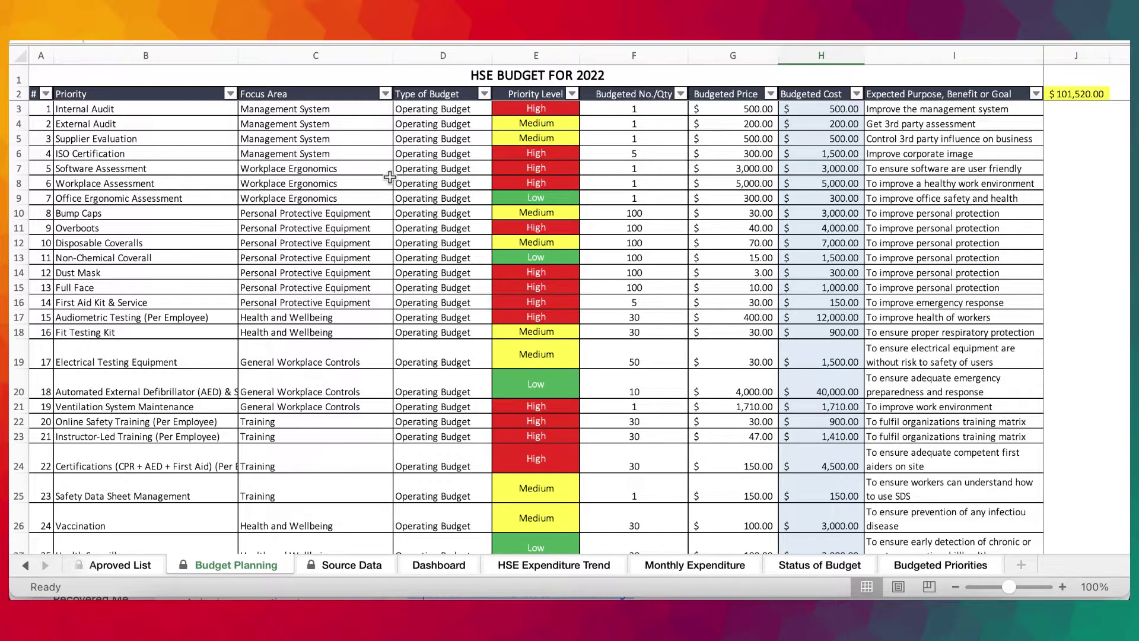
# Inspect the allowed Priority choices for B3 without changing the entry.
pyautogui.scroll(-1, 290, 315)
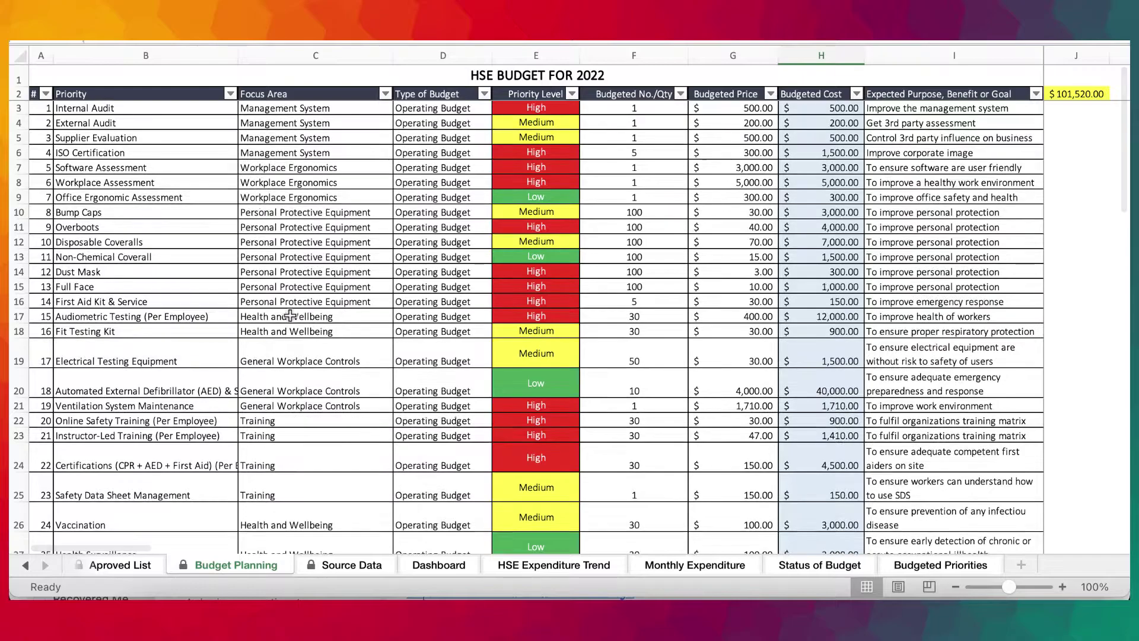
pyautogui.scroll(-5, 885, 313)
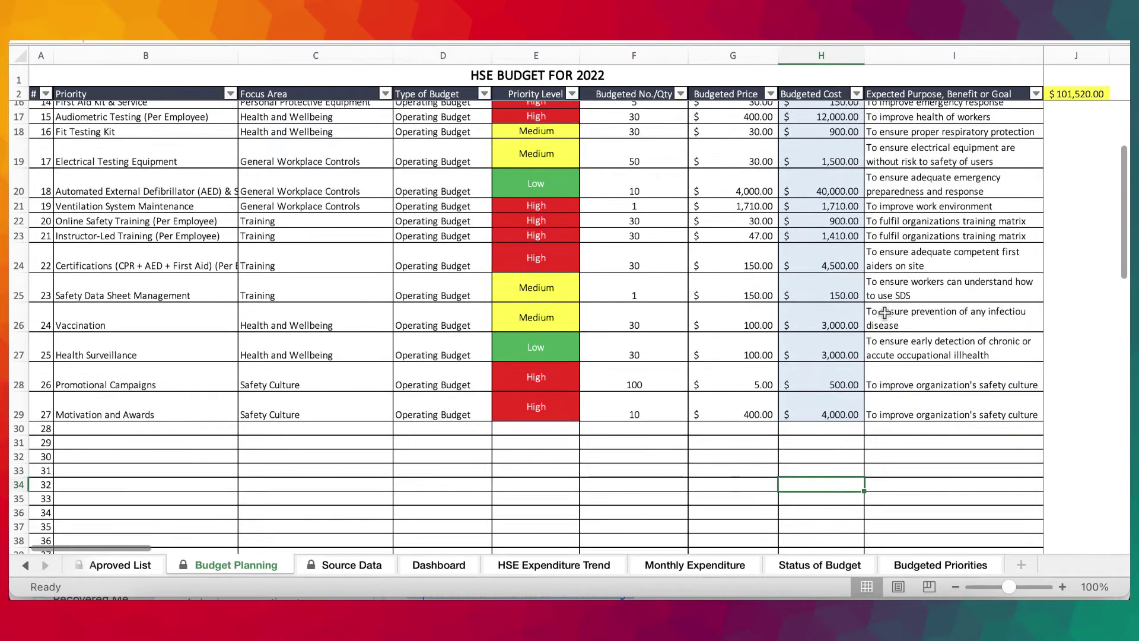
pyautogui.scroll(5, 885, 313)
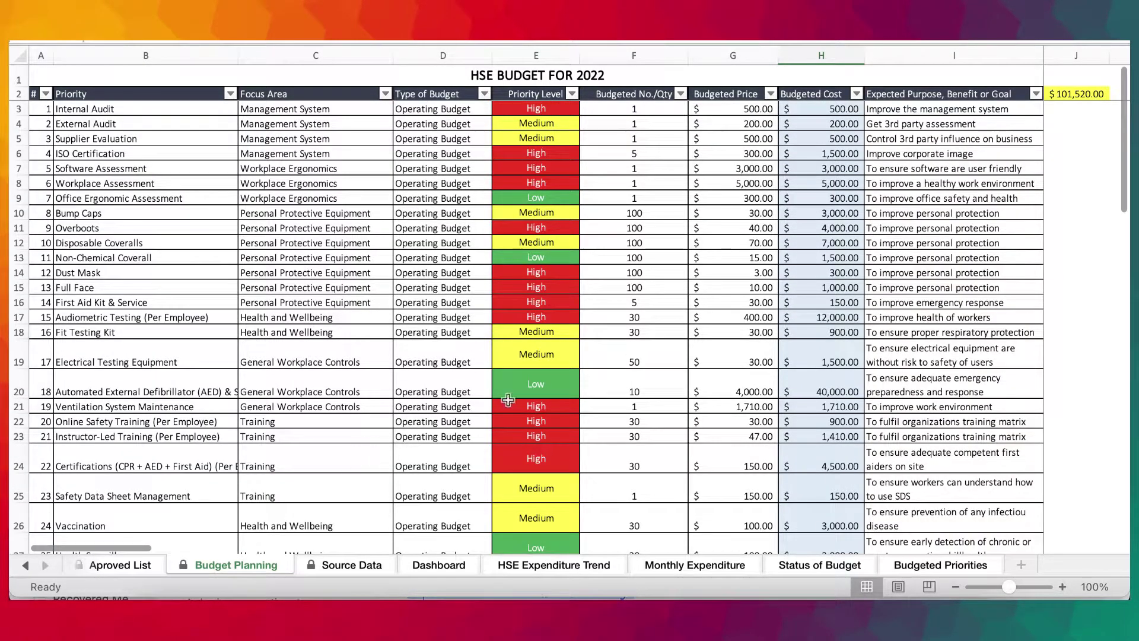
pyautogui.click(139, 111)
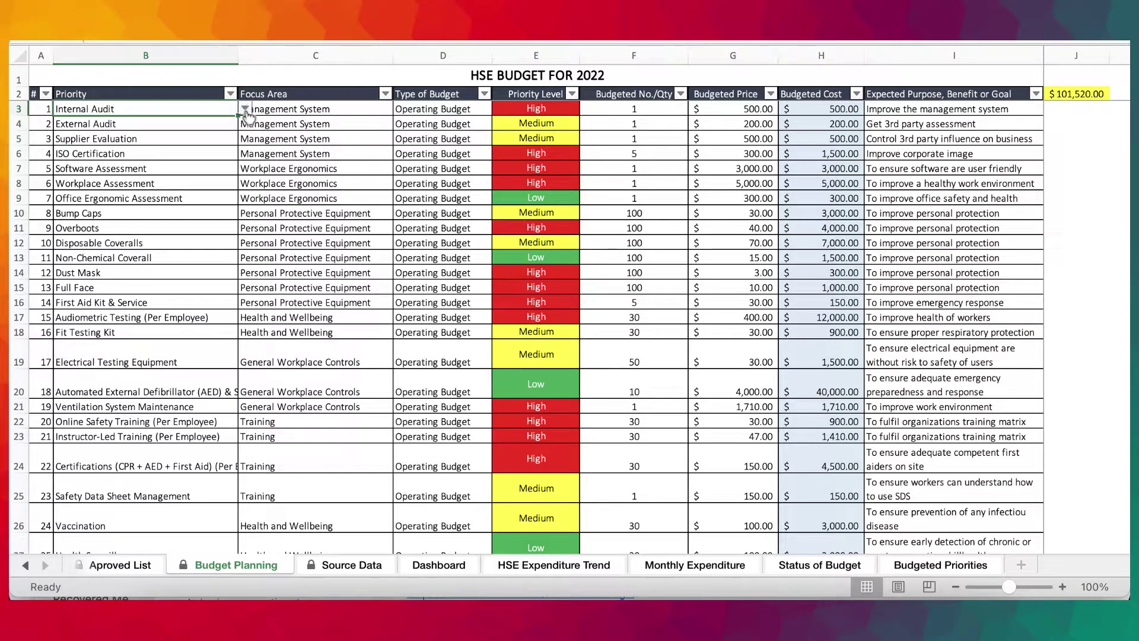
pyautogui.click(245, 109)
pyautogui.press('Escape')
# Browse the HSE Focus Area choices in C3, then recheck the grouped Priority list in B3.
pyautogui.click(324, 107)
pyautogui.click(400, 109)
pyautogui.press('Down')
pyautogui.press('Down')
pyautogui.press('Down')
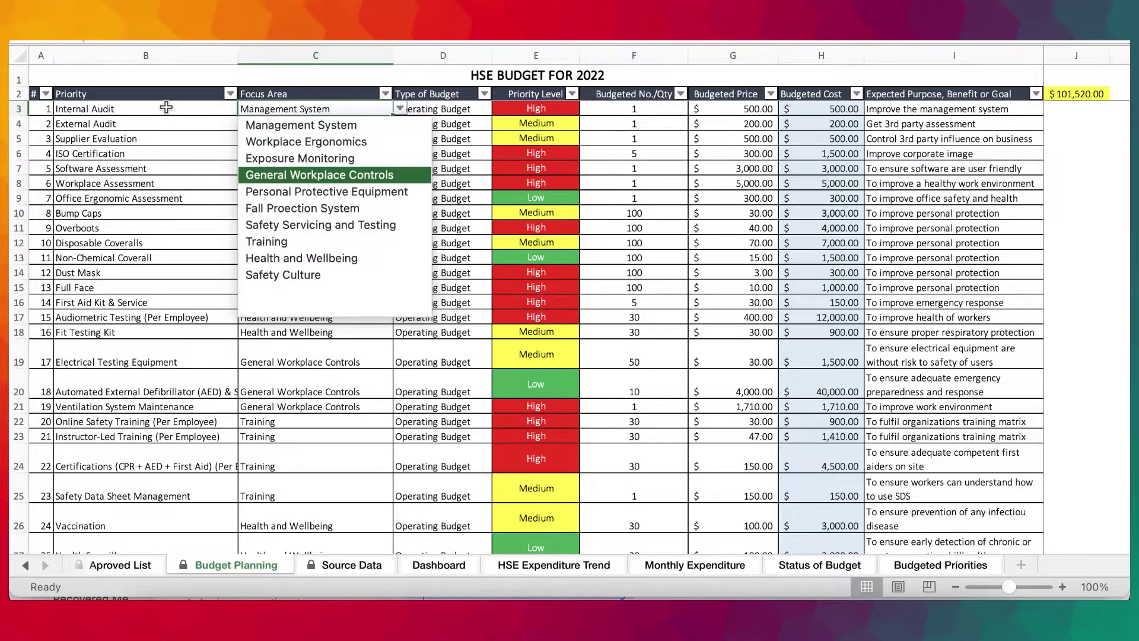
pyautogui.press('Escape')
pyautogui.click(204, 109)
pyautogui.click(244, 108)
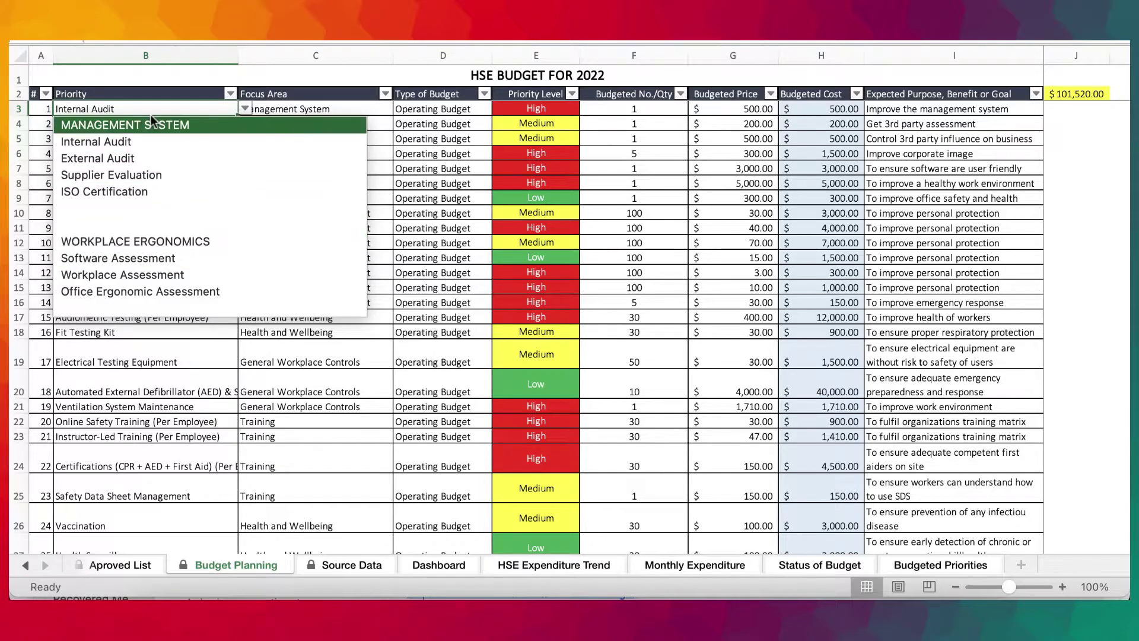
pyautogui.press('Escape')
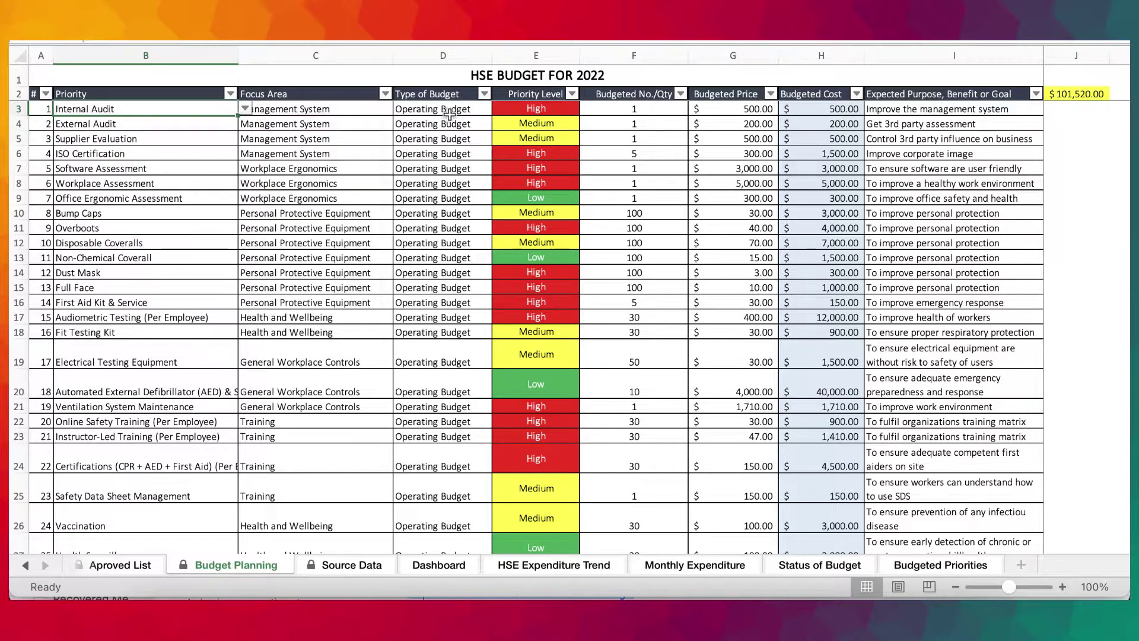
# Inspect the Type of Budget choices in D3 unchanged and select row 3's Priority Level.
pyautogui.click(452, 111)
pyautogui.click(499, 109)
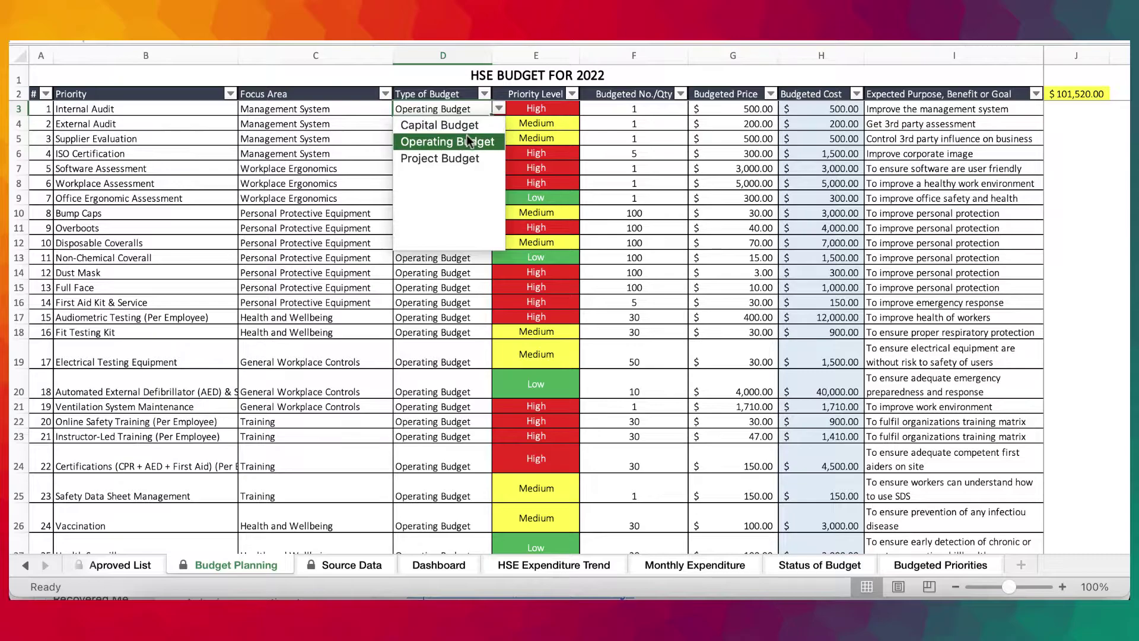
pyautogui.press('Escape')
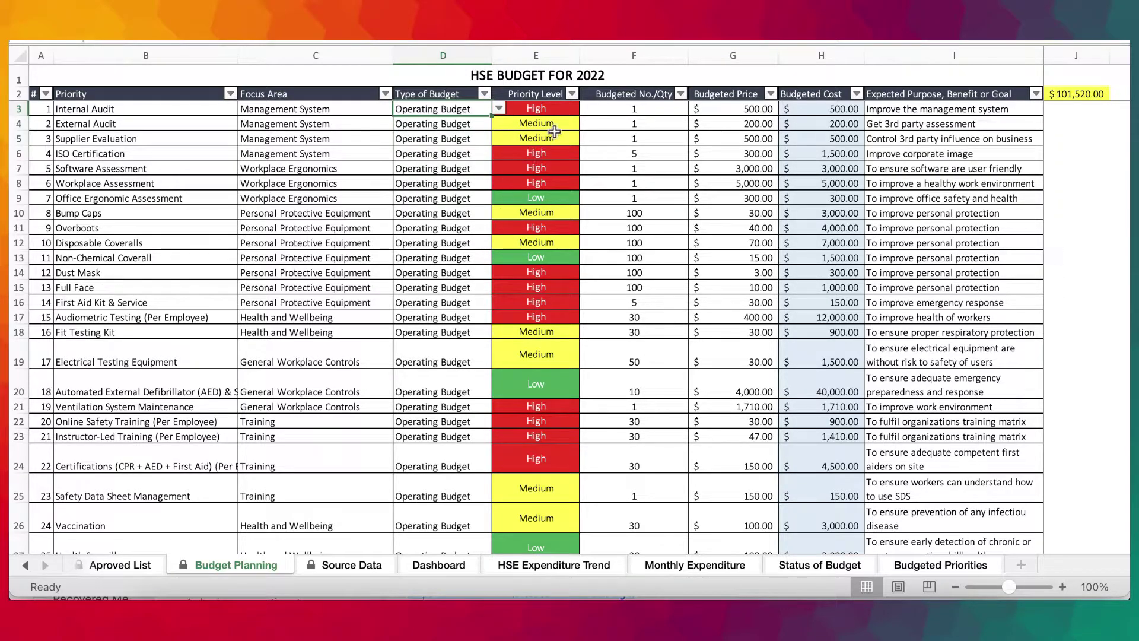
pyautogui.click(551, 105)
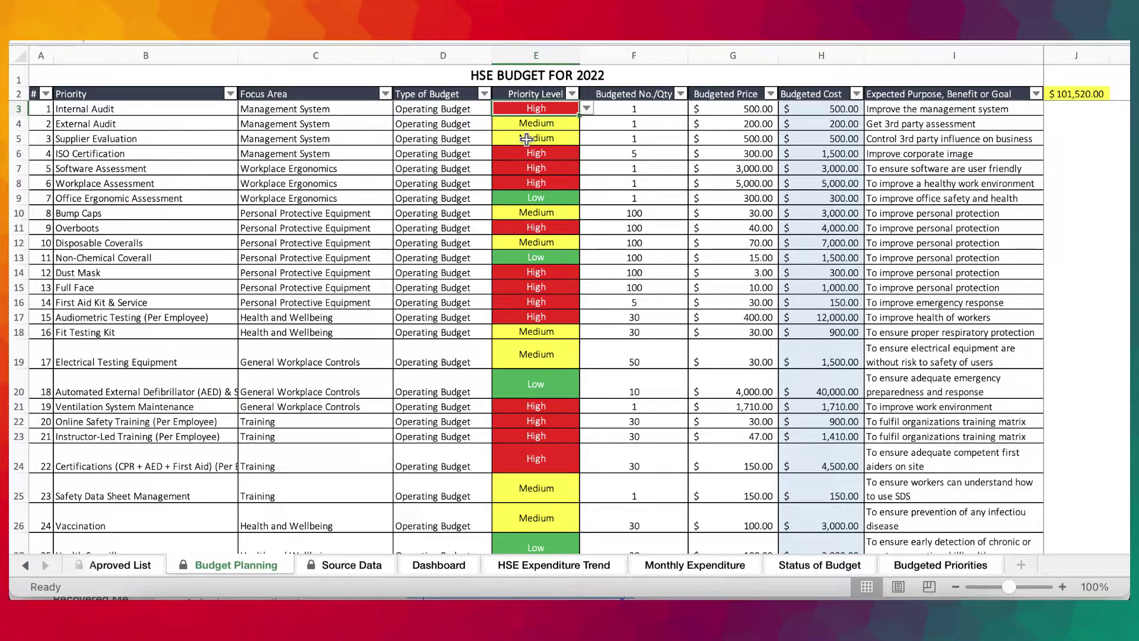
# Compare with the Aproved List's Type of Budget entries and Source Data's row 3 Priority Level.
pyautogui.click(363, 567)
pyautogui.click(246, 568)
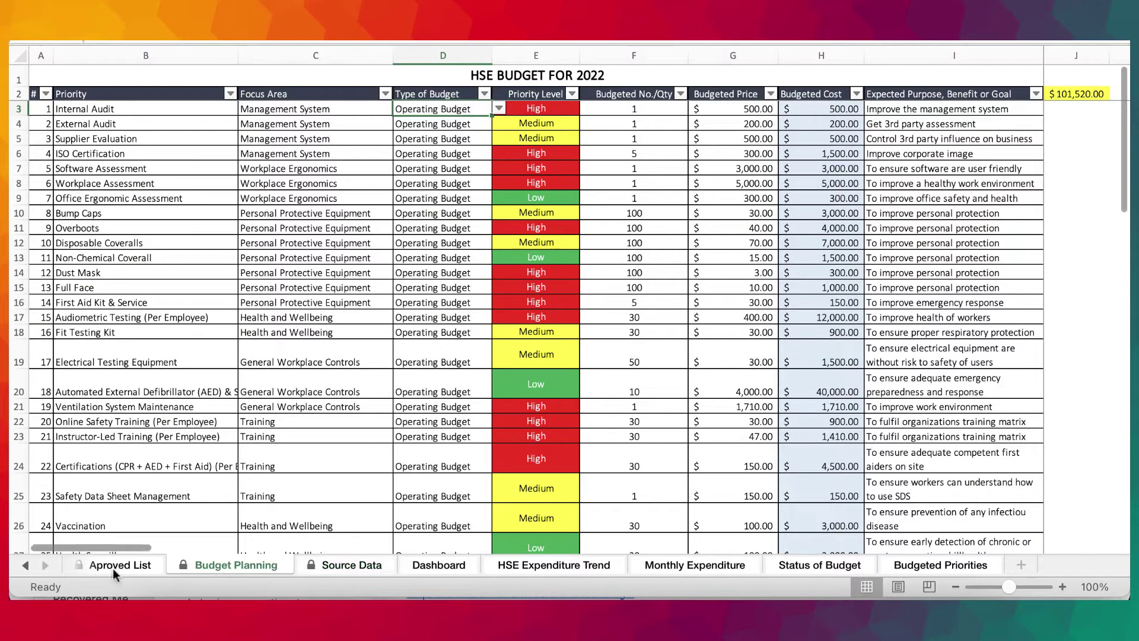
pyautogui.click(116, 565)
pyautogui.click(533, 113)
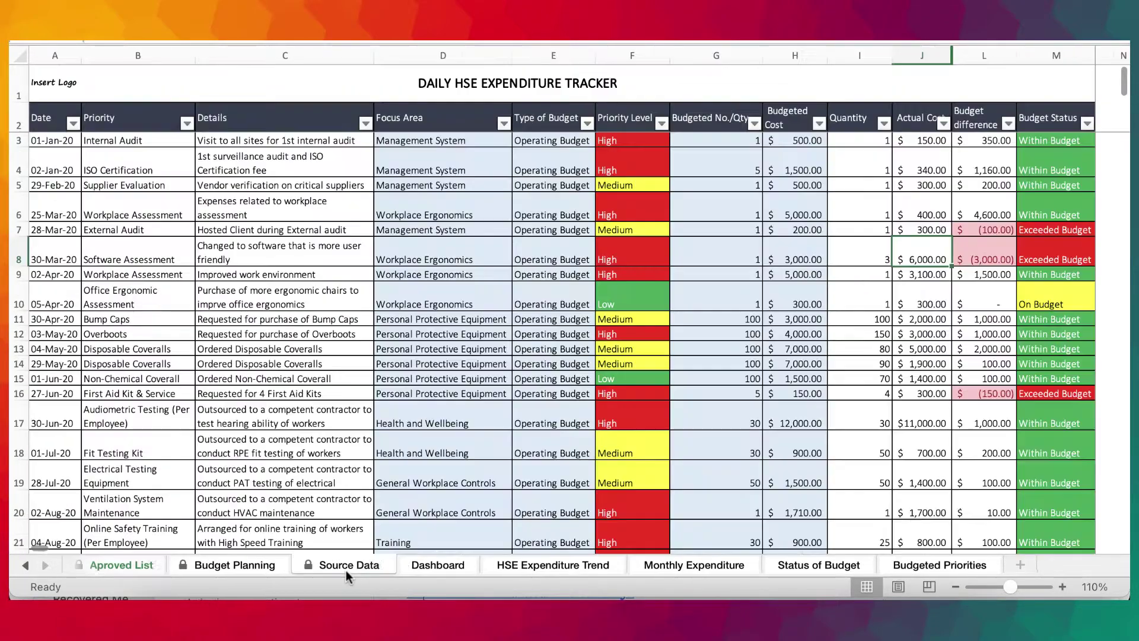
pyautogui.click(350, 566)
pyautogui.click(650, 140)
pyautogui.click(268, 566)
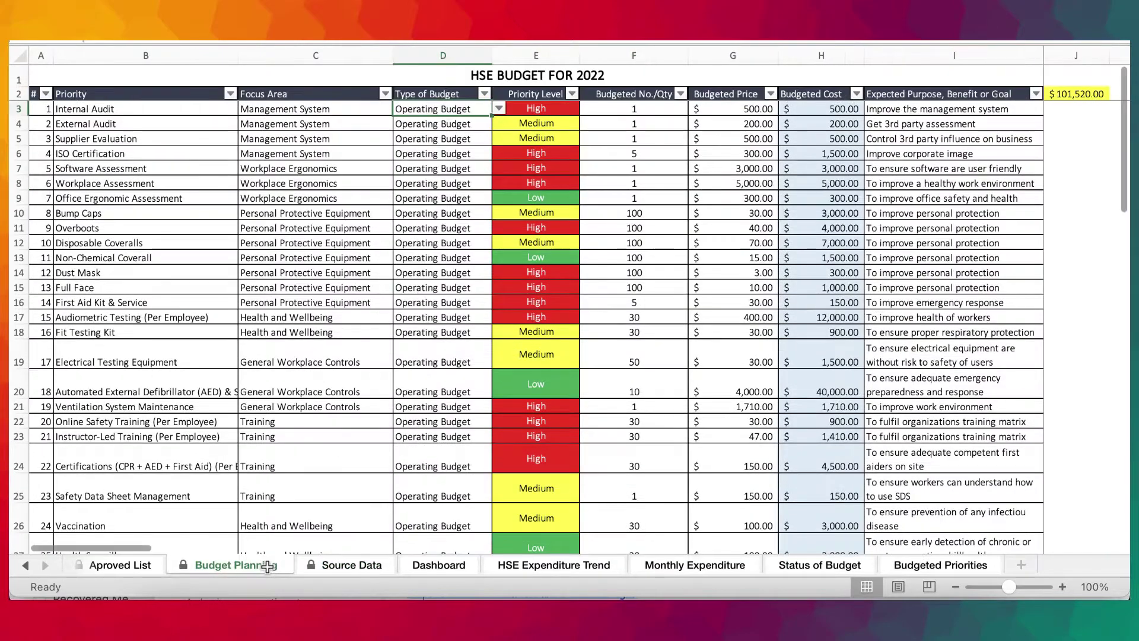
# Clear the Date, Priority and Details entries in A3:C56 of the Source Data tracker.
pyautogui.click(350, 570)
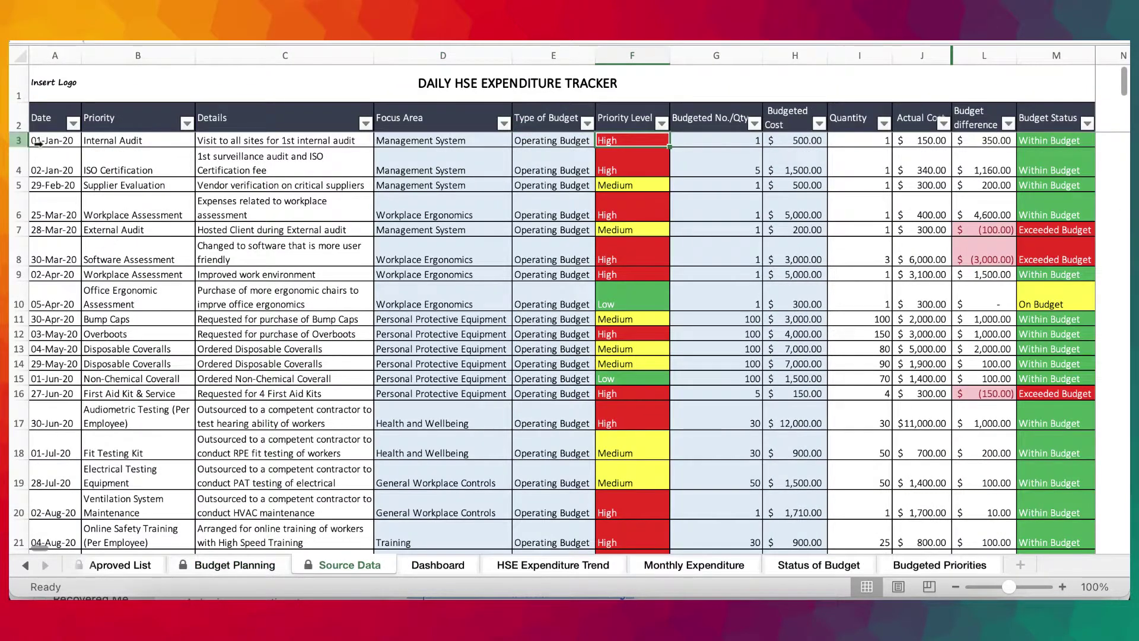
pyautogui.click(37, 143)
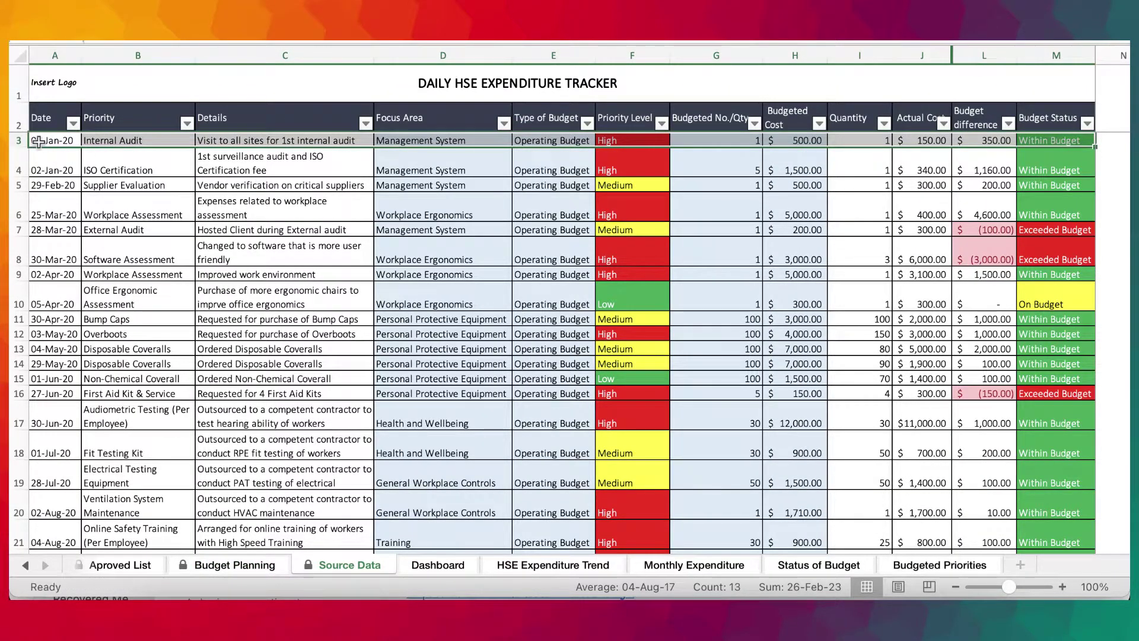
pyautogui.moveTo(87, 185); pyautogui.dragTo(277, 200)
pyautogui.moveTo(53, 142); pyautogui.dragTo(287, 440)
pyautogui.scroll(8, 434, 373)
pyautogui.press('Delete')
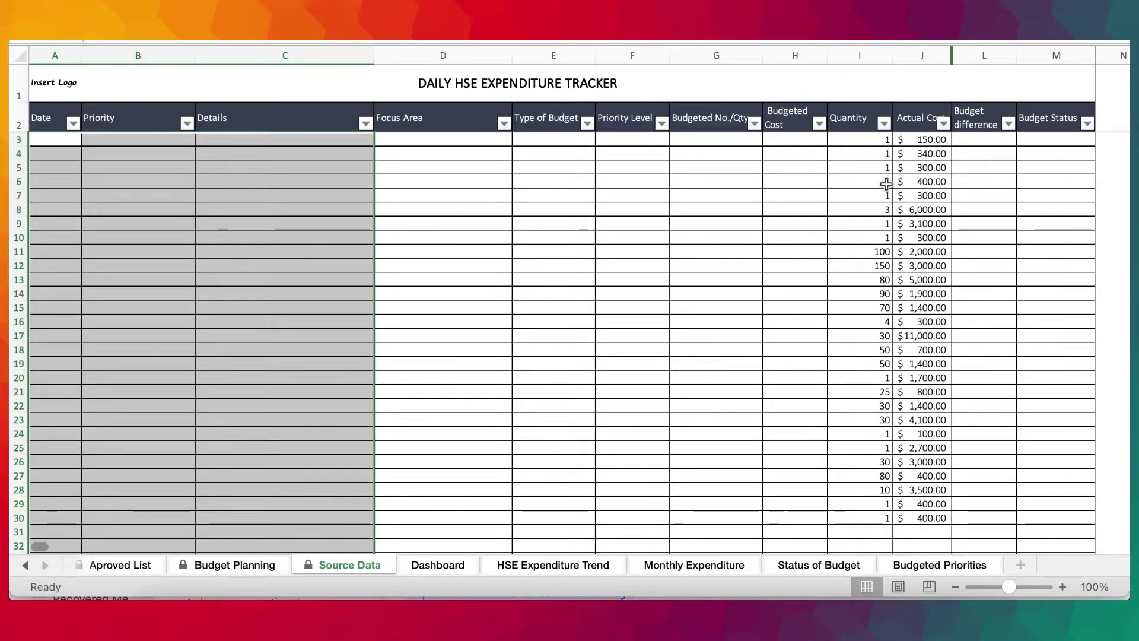
# Clear the Quantity and Actual Cost values in I3:J35.
pyautogui.moveTo(882, 142); pyautogui.dragTo(907, 426)
pyautogui.scroll(4, 907, 427)
pyautogui.press('Delete')
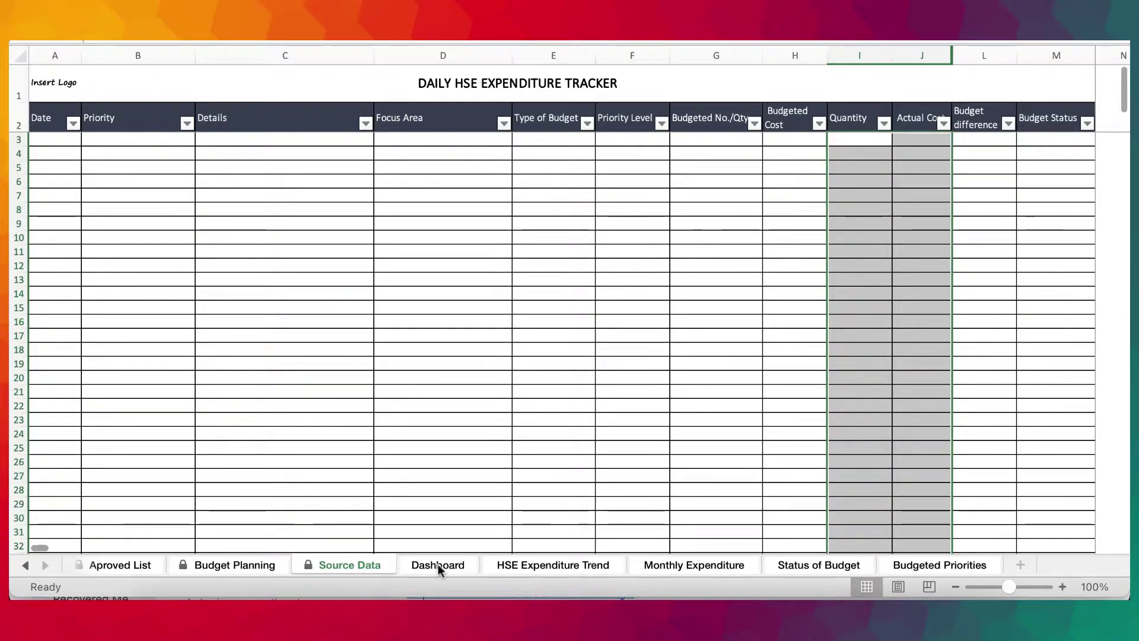
# Refresh All on the Dashboard so charts blank and total expenditure shows $-, checking its total box.
pyautogui.click(437, 564)
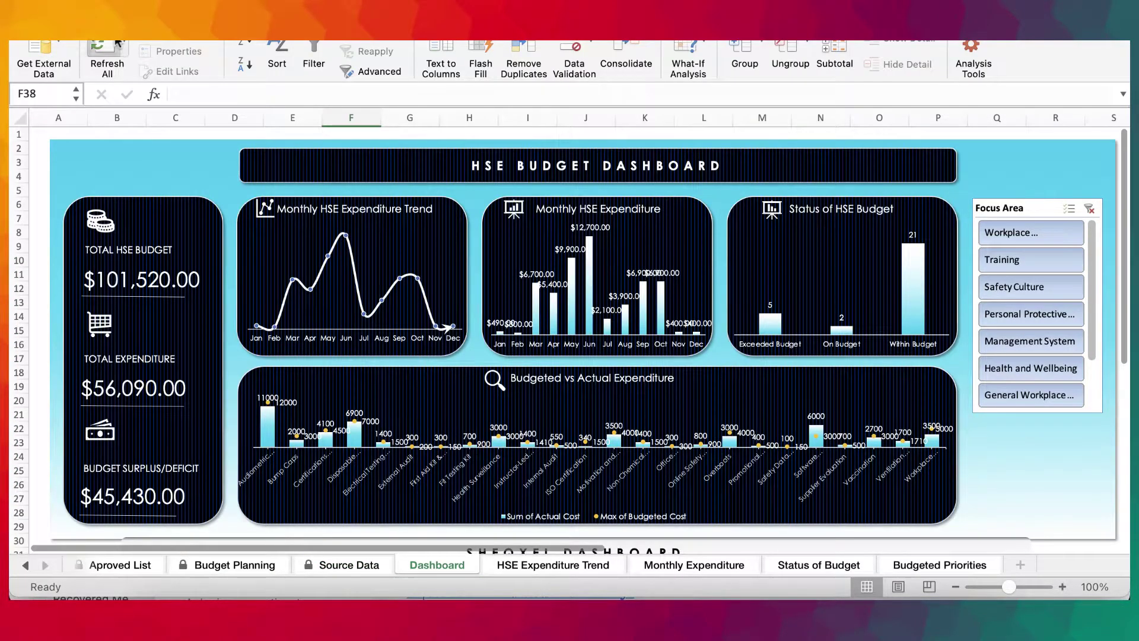
pyautogui.click(118, 43)
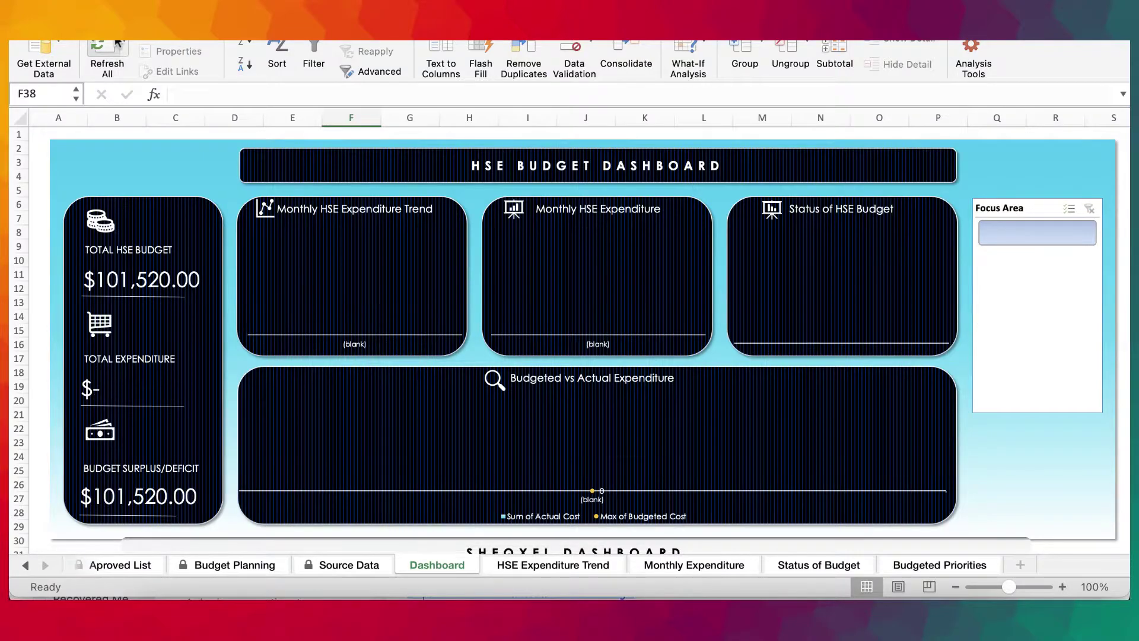
pyautogui.scroll(-2, 584, 502)
pyautogui.scroll(2, 584, 501)
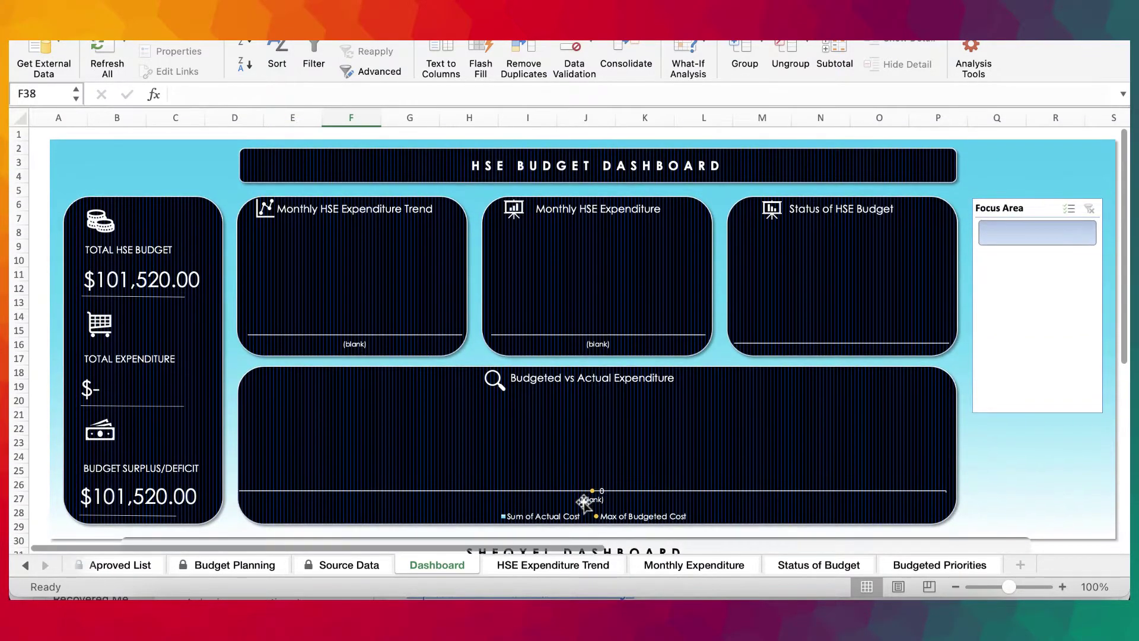
pyautogui.click(138, 283)
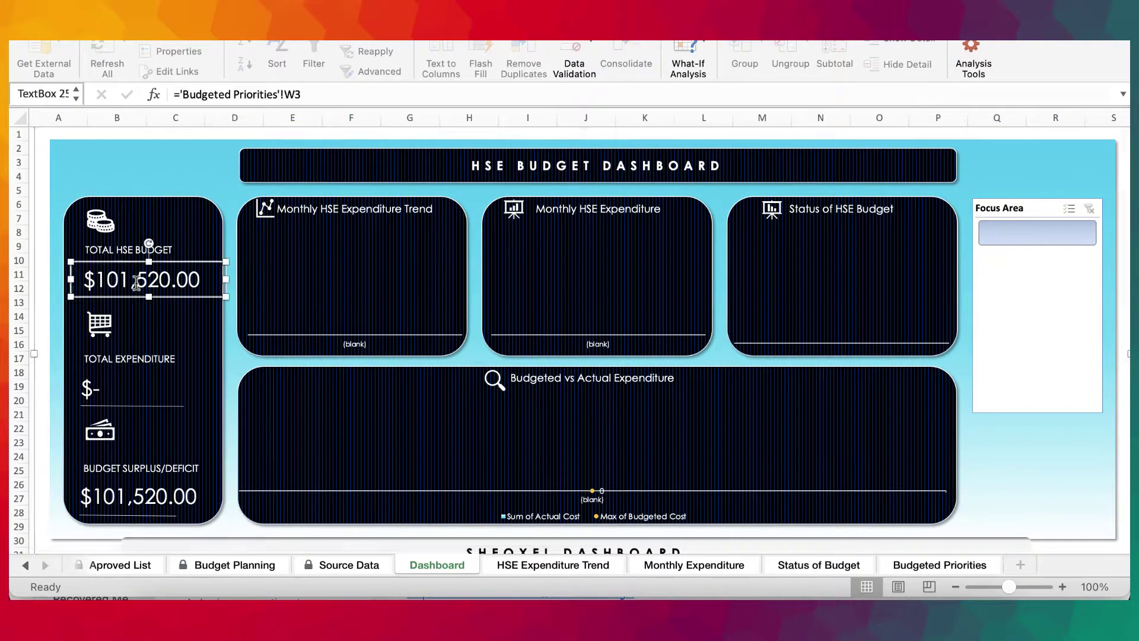
pyautogui.click(346, 565)
pyautogui.hotkey('ctrl', 'pageup')
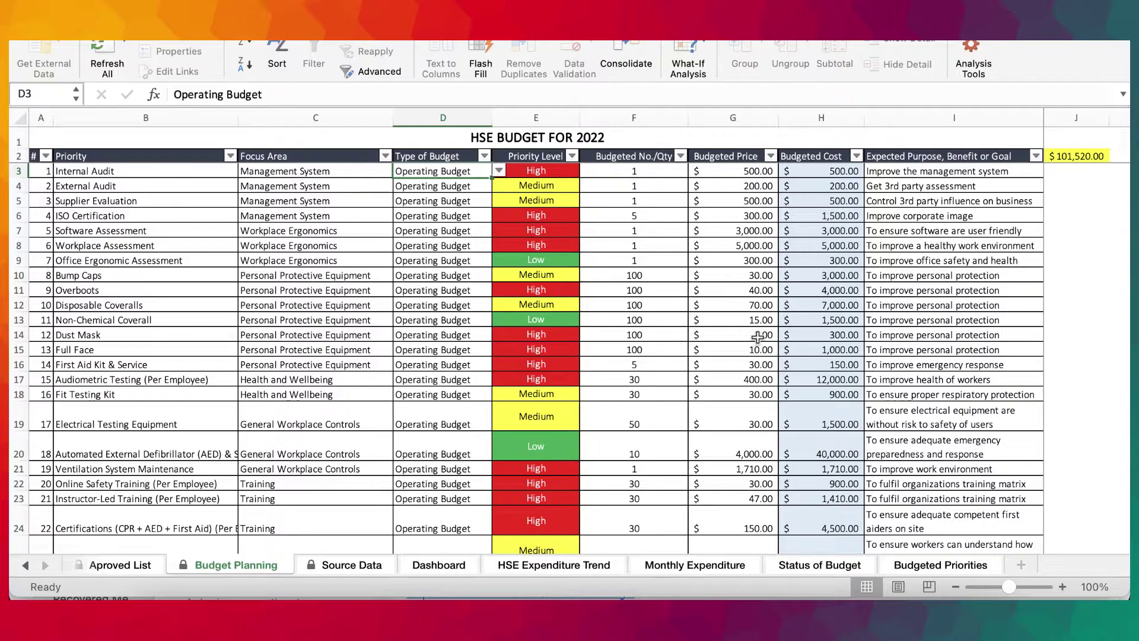
# Clear the Budget Planning entries in B3:D, F3:G and I3:I after the protected-sheet alert.
pyautogui.moveTo(42, 171); pyautogui.dragTo(430, 378)
pyautogui.press('Delete')
pyautogui.press('Return')
pyautogui.scroll(7, 303, 321)
pyautogui.scroll(4, 303, 321)
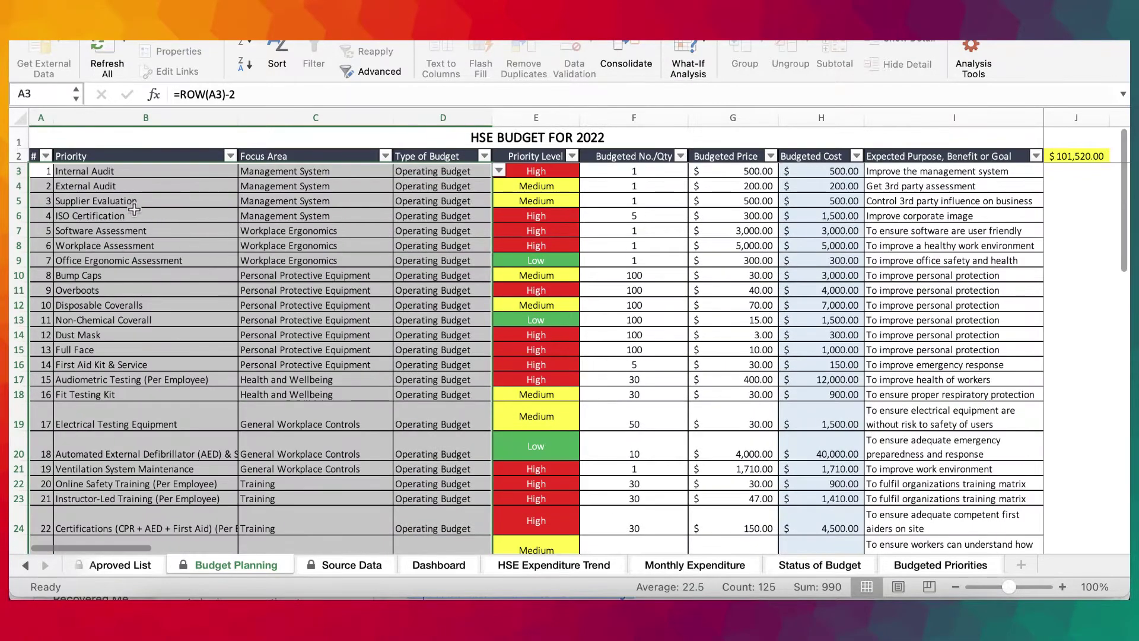
pyautogui.moveTo(74, 172); pyautogui.dragTo(456, 537)
pyautogui.scroll(5, 559, 383)
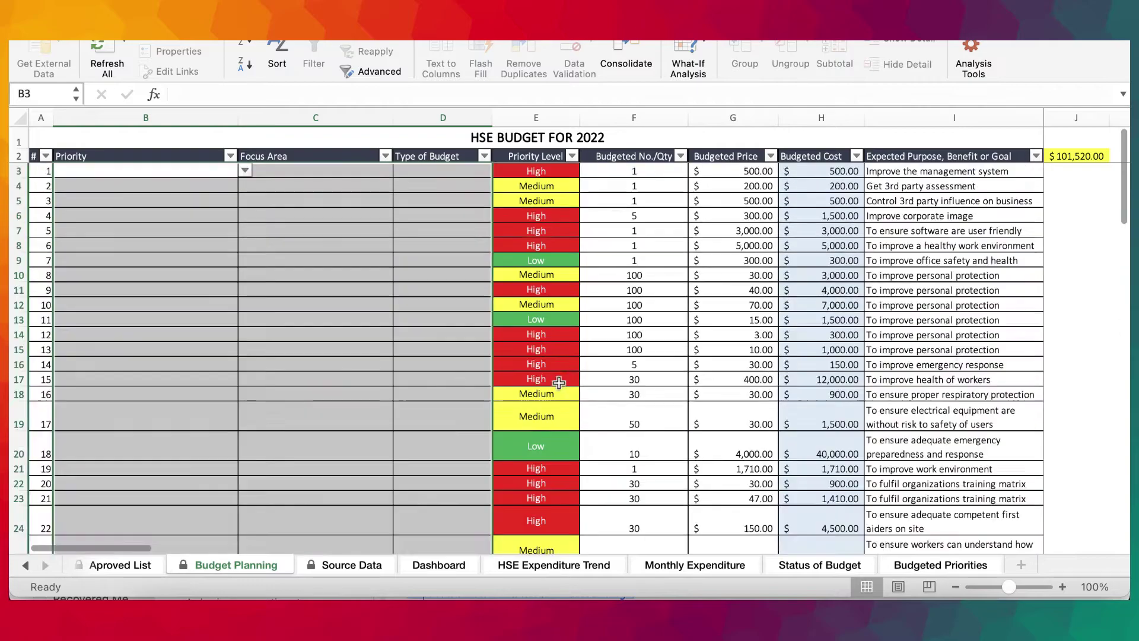
pyautogui.moveTo(632, 170); pyautogui.dragTo(753, 399)
pyautogui.scroll(8, 1008, 308)
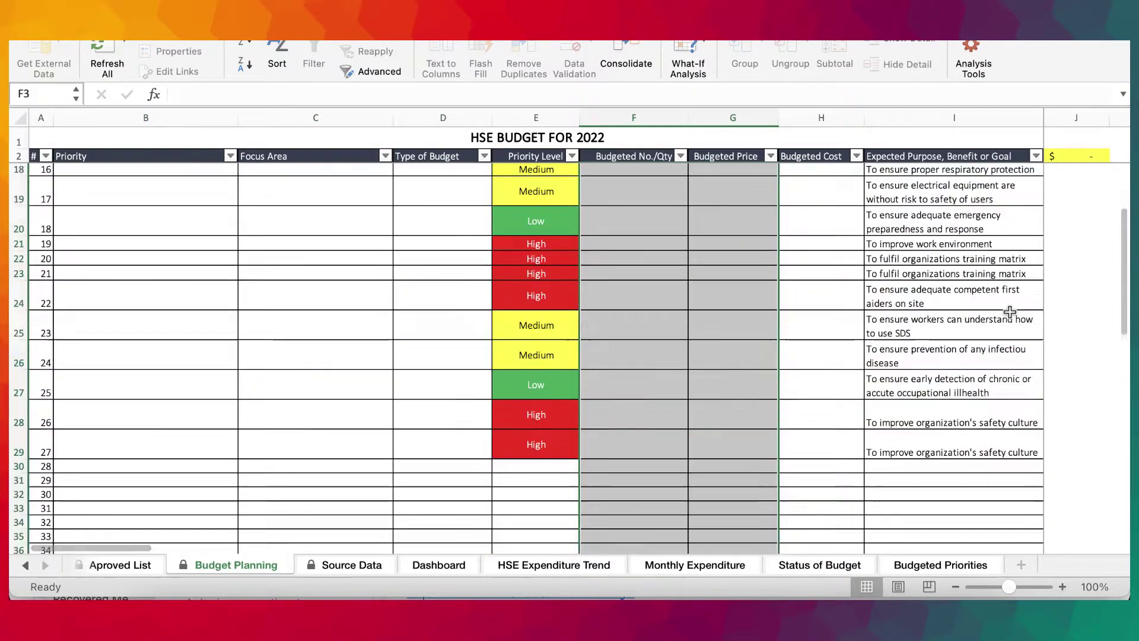
pyautogui.moveTo(925, 171); pyautogui.dragTo(956, 437)
pyautogui.scroll(10, 956, 437)
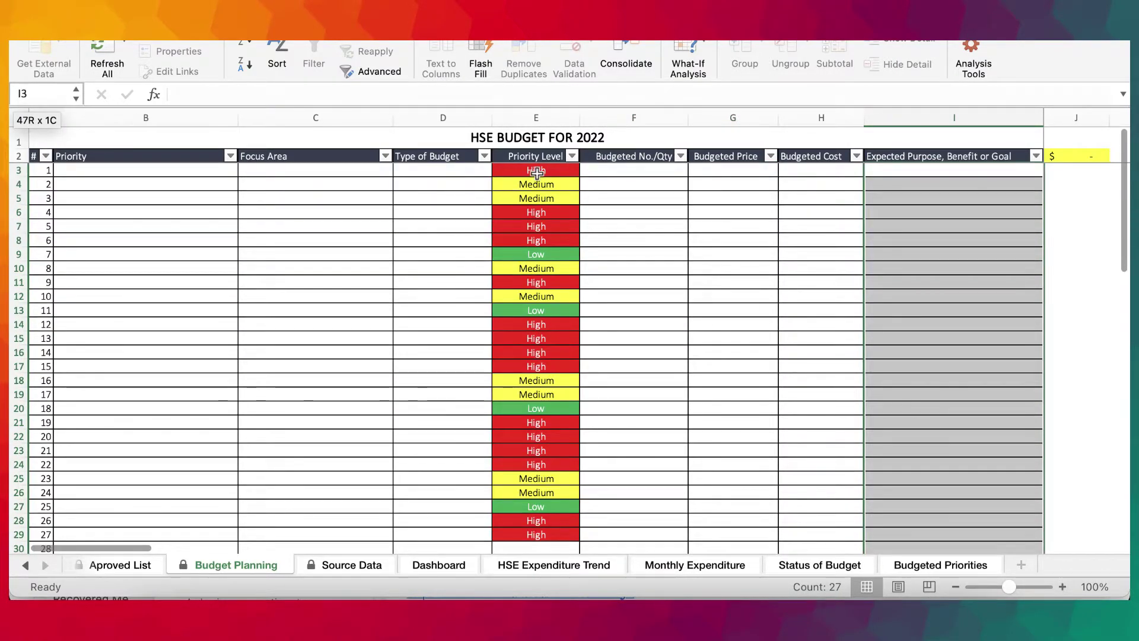
pyautogui.moveTo(537, 172); pyautogui.dragTo(565, 503)
# Check the Dashboard, where Total HSE Budget and surplus now read $-.
pyautogui.click(450, 565)
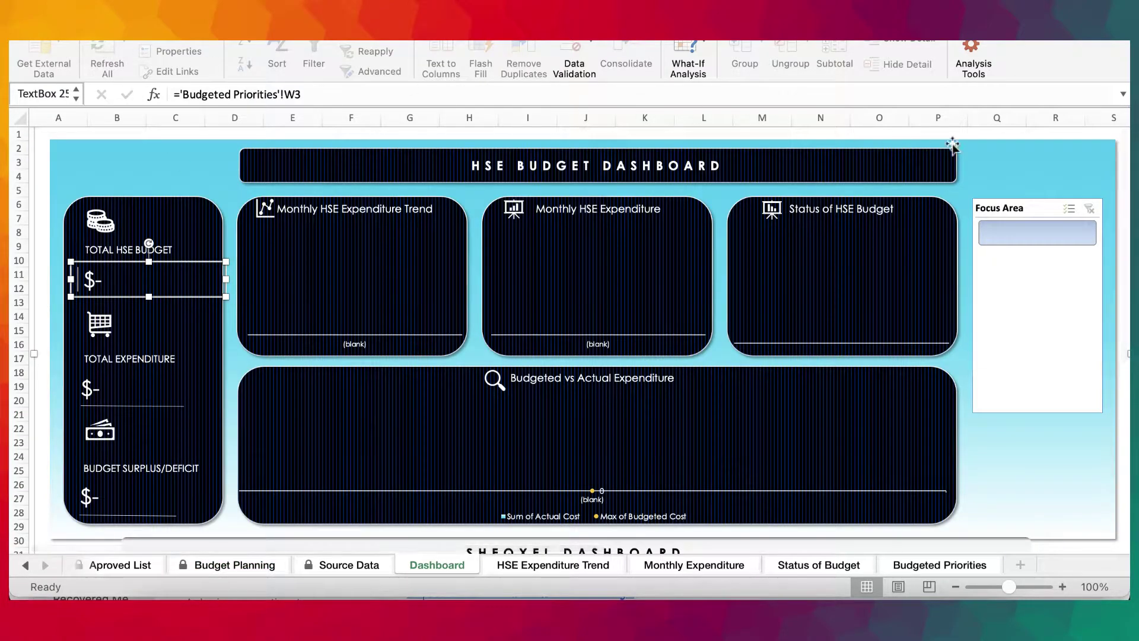
pyautogui.hscroll(2, 1056, 157)
pyautogui.click(1054, 186)
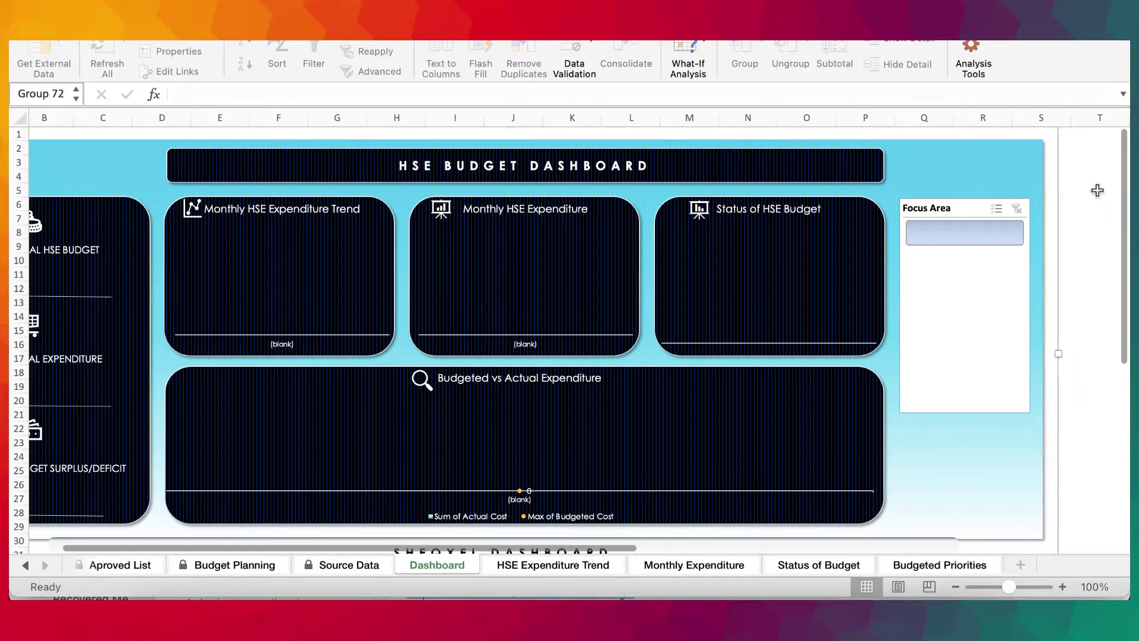
pyautogui.click(1098, 190)
pyautogui.hscroll(-2, 1097, 190)
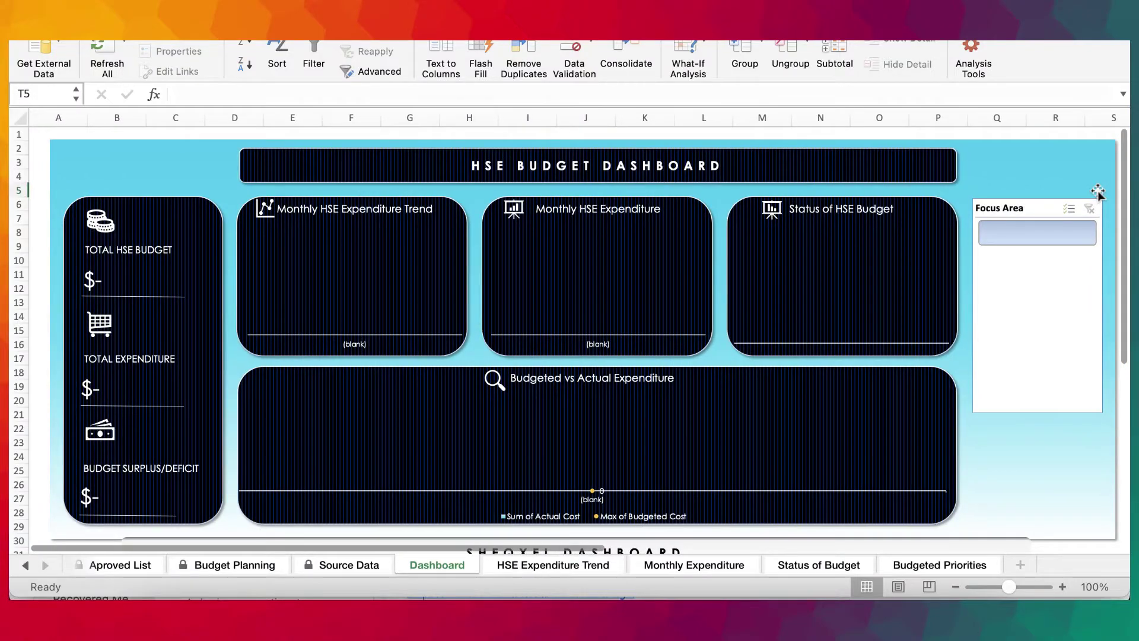
# Browse the Budget Planning sheet, scrolling and dragging around its layout.
pyautogui.click(235, 565)
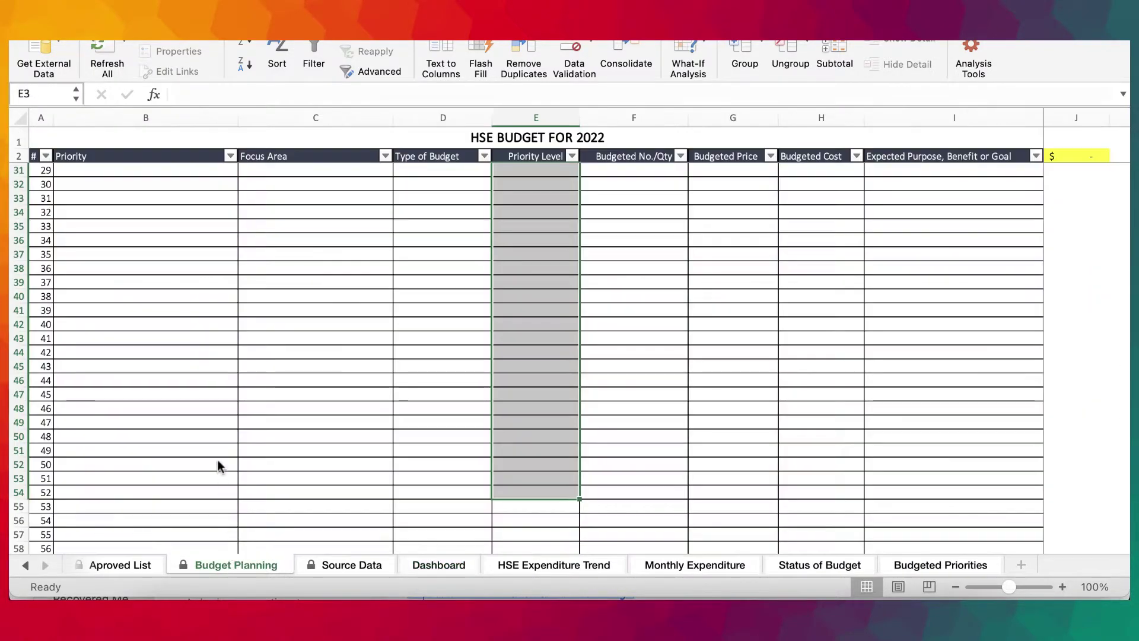
pyautogui.scroll(3, 570, 356)
pyautogui.moveTo(954, 166); pyautogui.dragTo(954, 439)
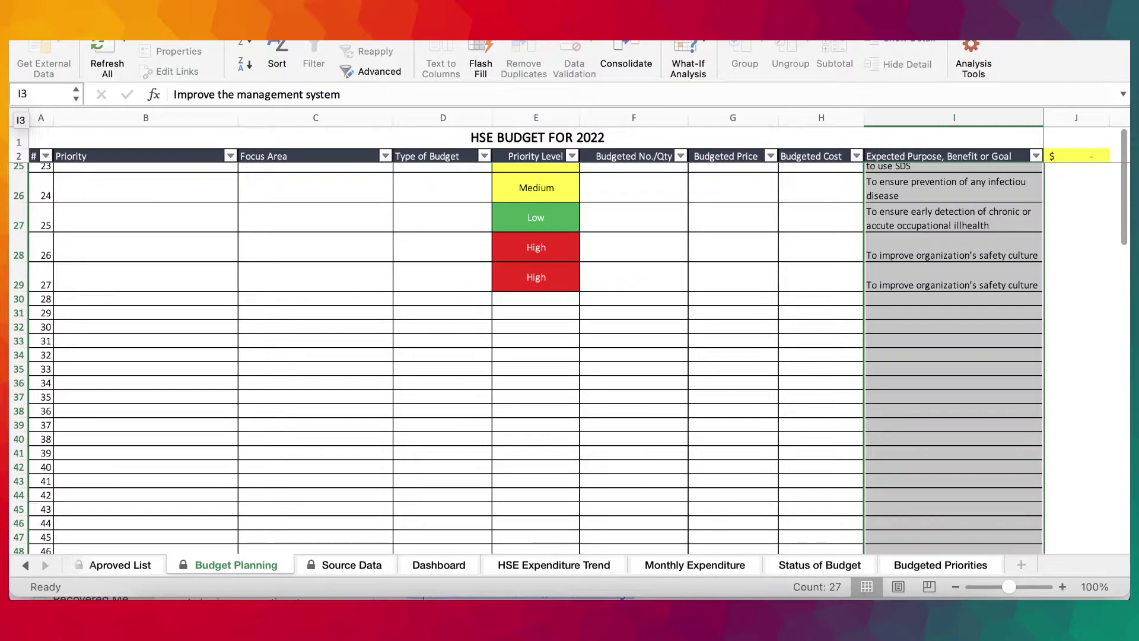
pyautogui.moveTo(633, 166); pyautogui.dragTo(734, 439)
pyautogui.moveTo(443, 285); pyautogui.dragTo(146, 166)
pyautogui.scroll(7, 530, 521)
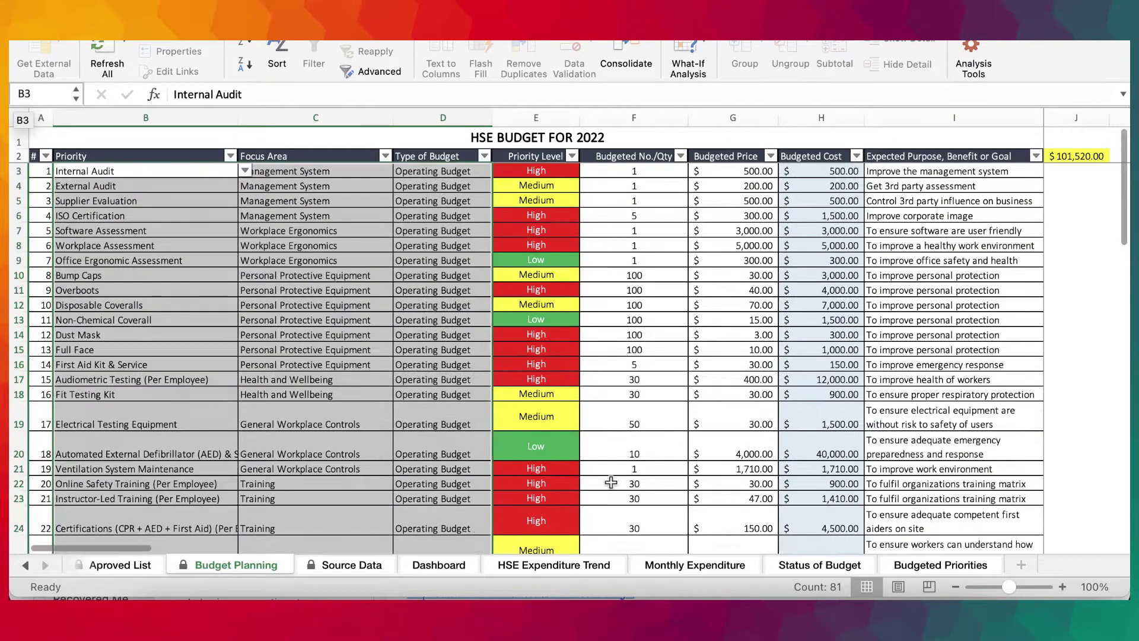
# Zoom the Dashboard to 110% with the ribbon hidden, then go to Source Data.
pyautogui.click(439, 565)
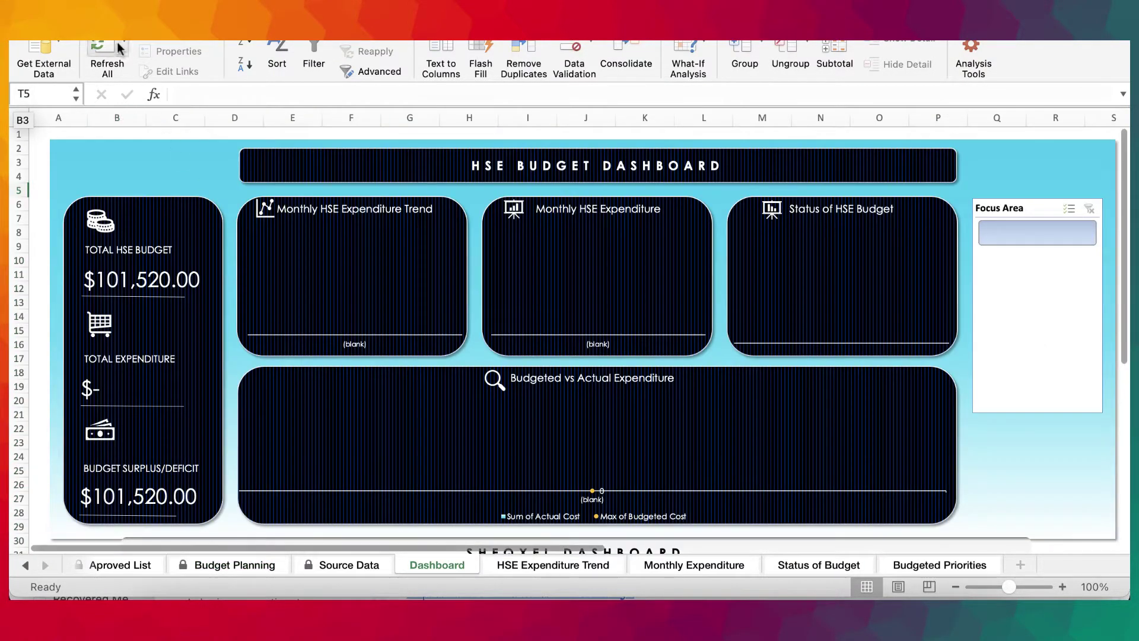
pyautogui.scroll(3, 142, 395)
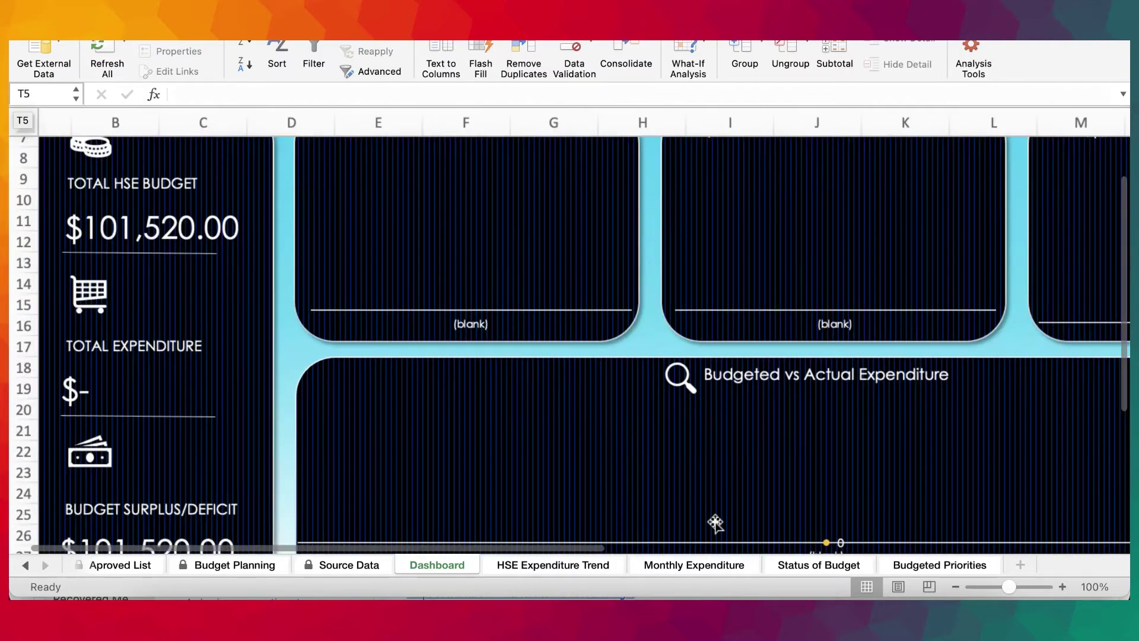
pyautogui.scroll(-3, 715, 522)
pyautogui.scroll(-3, 776, 531)
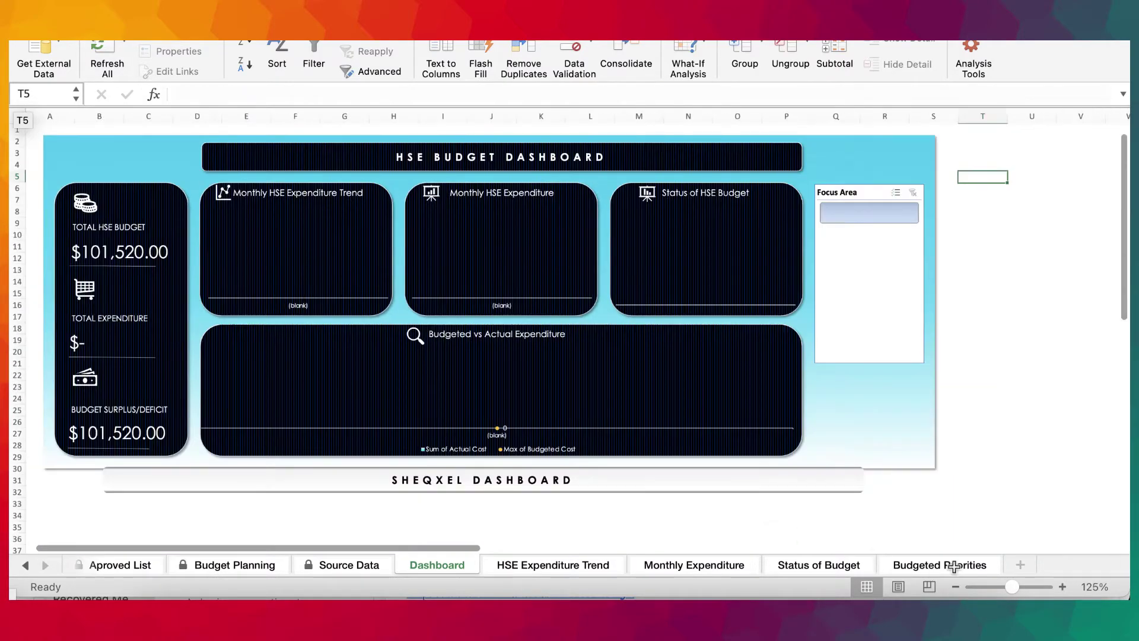
pyautogui.click(1062, 587)
pyautogui.click(1062, 586)
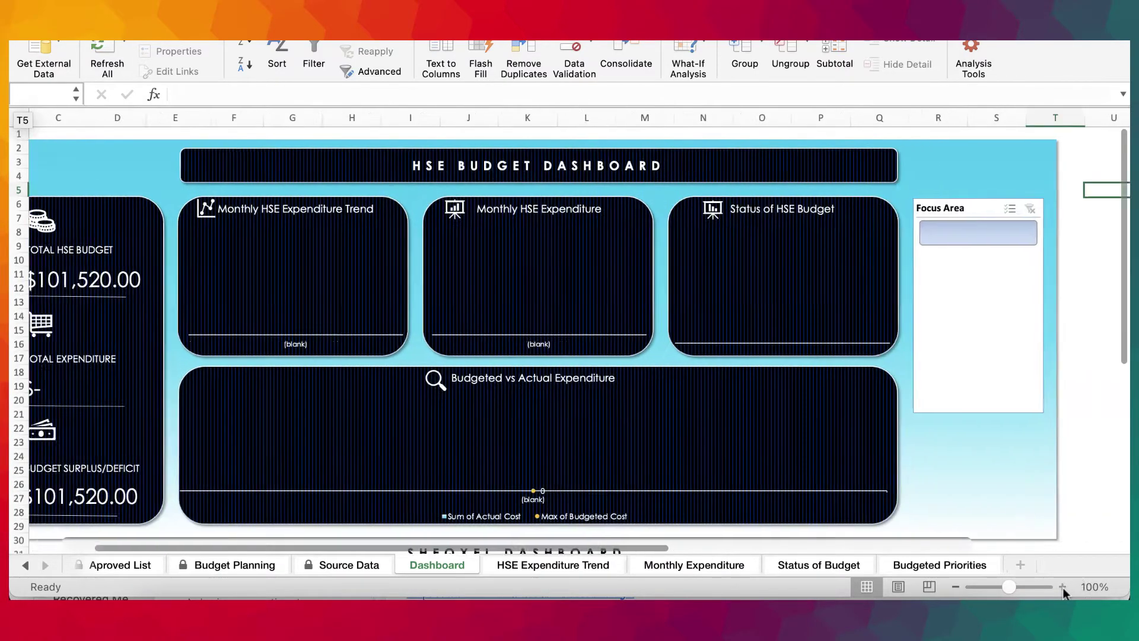
pyautogui.click(1062, 587)
pyautogui.press('super+alt+r')
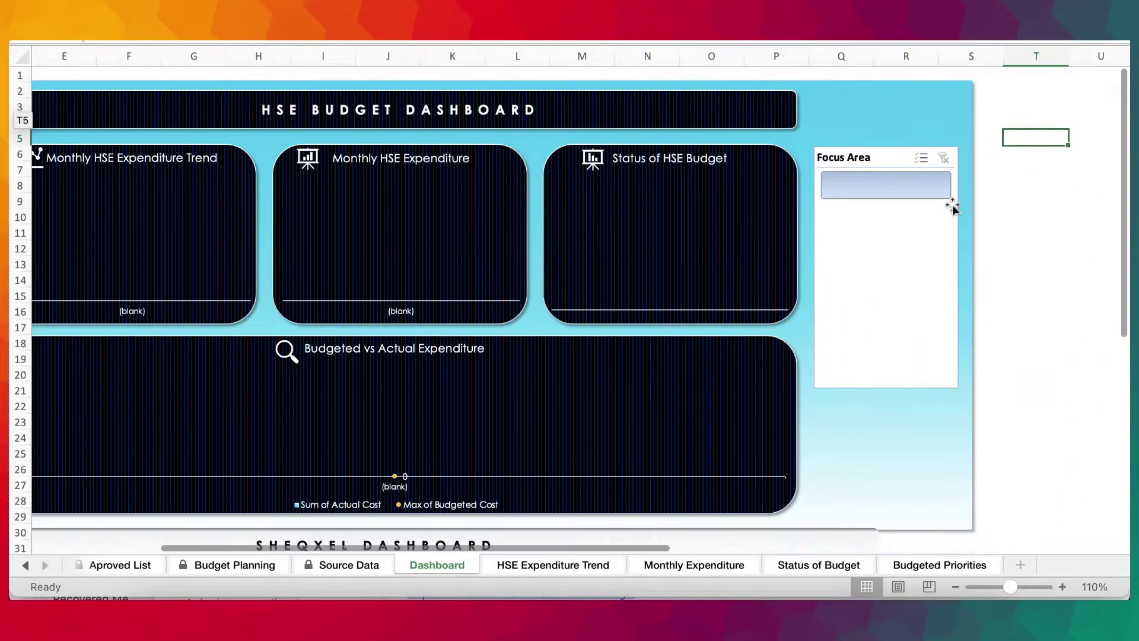
pyautogui.hscroll(-4, 952, 207)
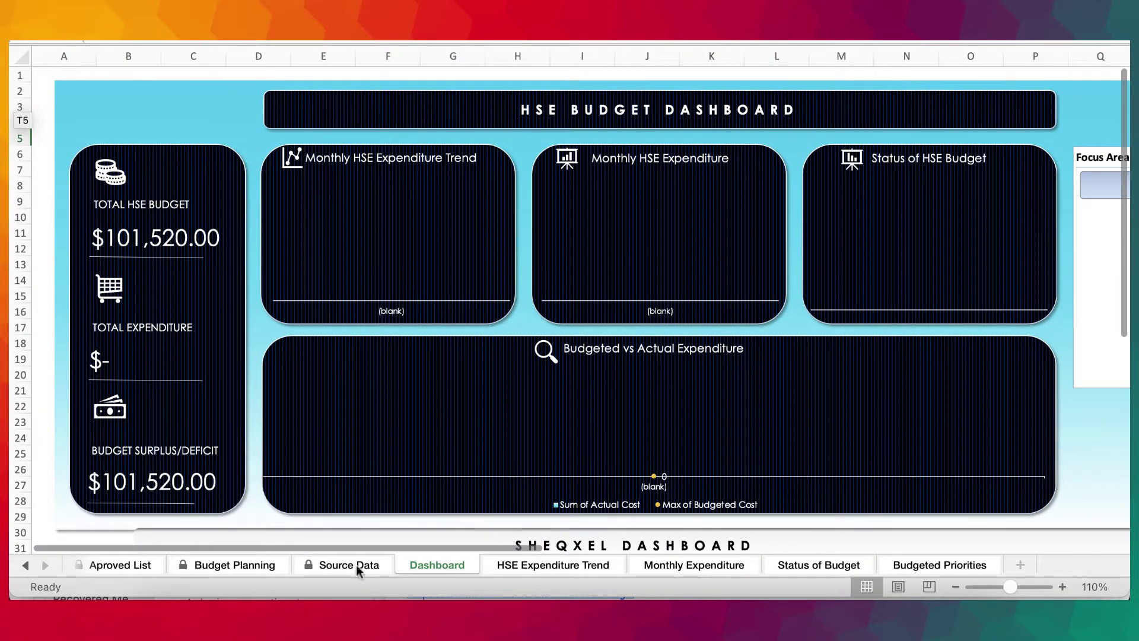
pyautogui.click(356, 565)
# Enter date 13/9/21 in the first tracker row and pick Internal Audit as priority.
pyautogui.click(388, 457)
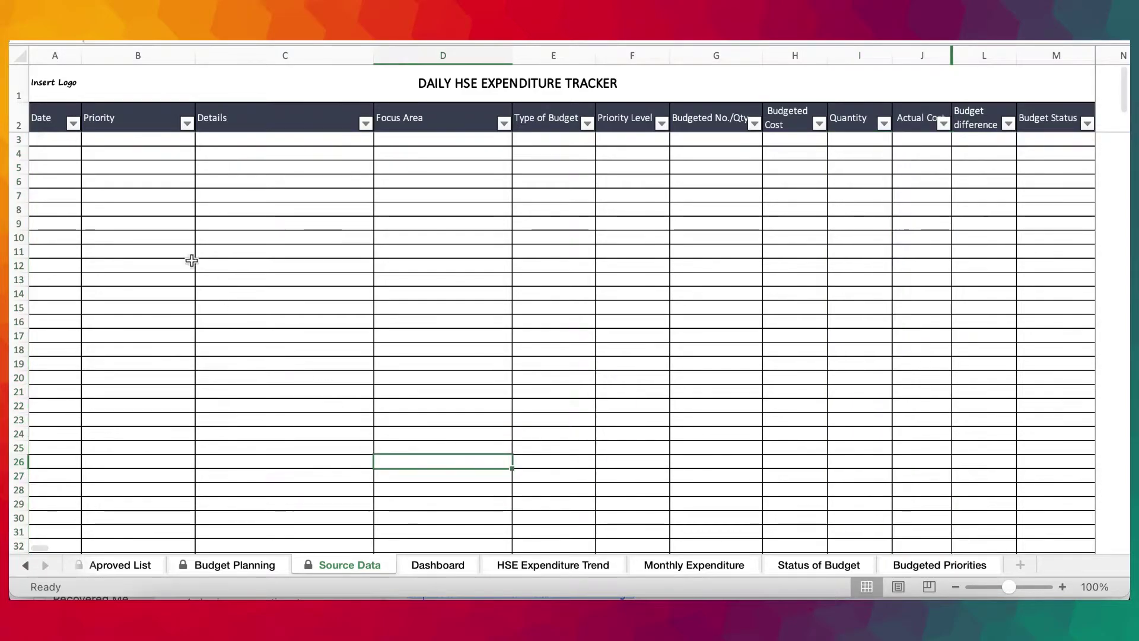
pyautogui.click(75, 140)
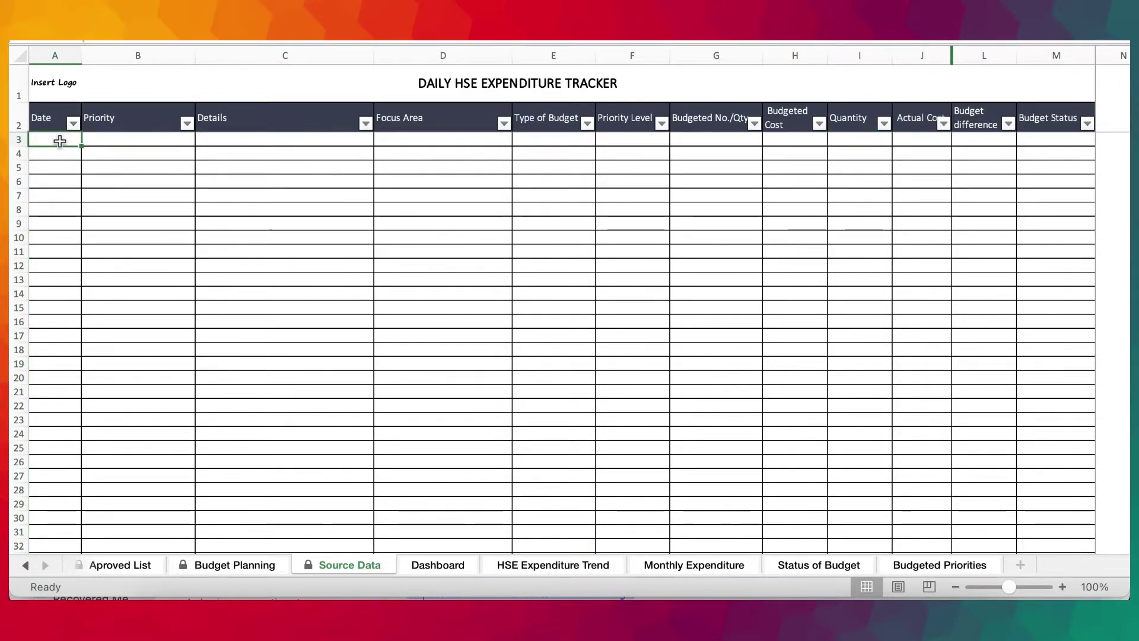
pyautogui.write('13/9/21')
pyautogui.press('Return')
pyautogui.click(101, 140)
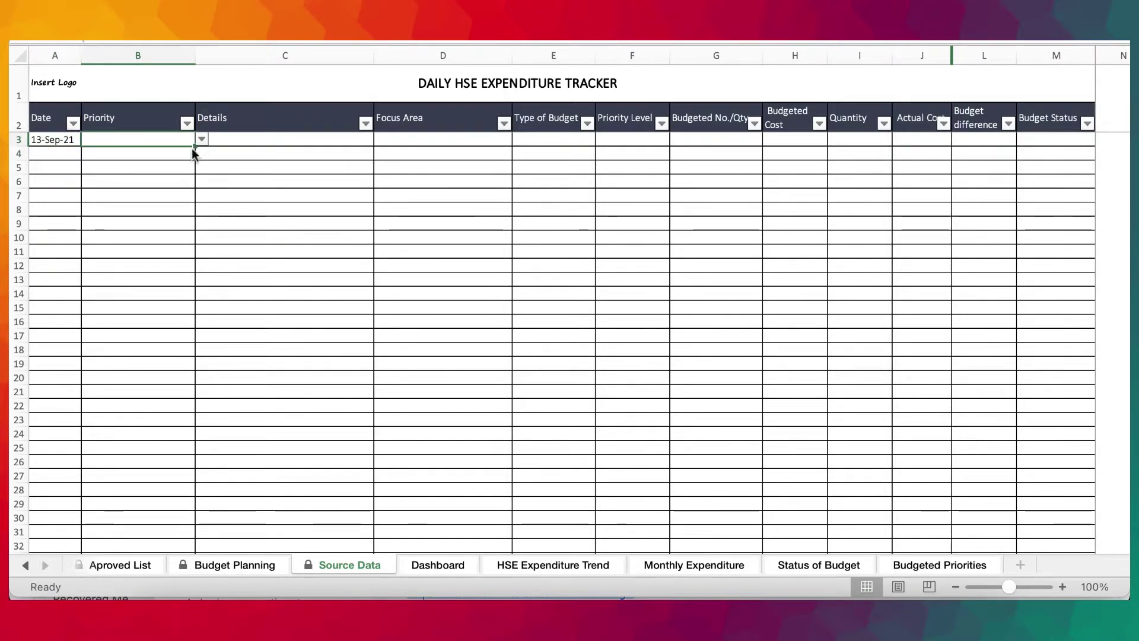
pyautogui.click(202, 138)
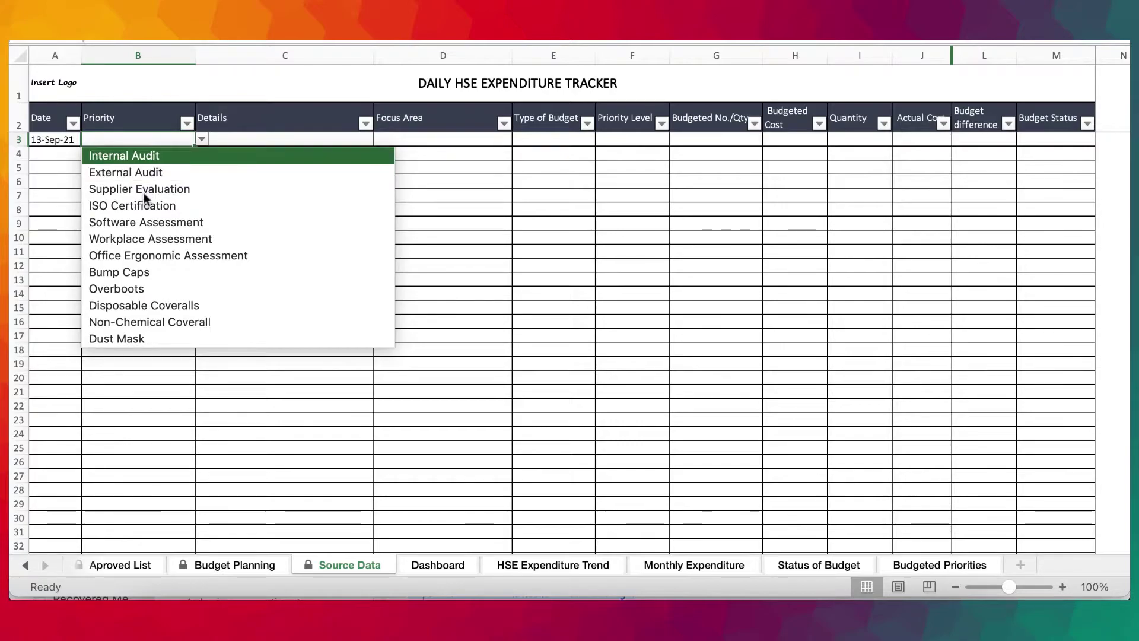
pyautogui.click(143, 157)
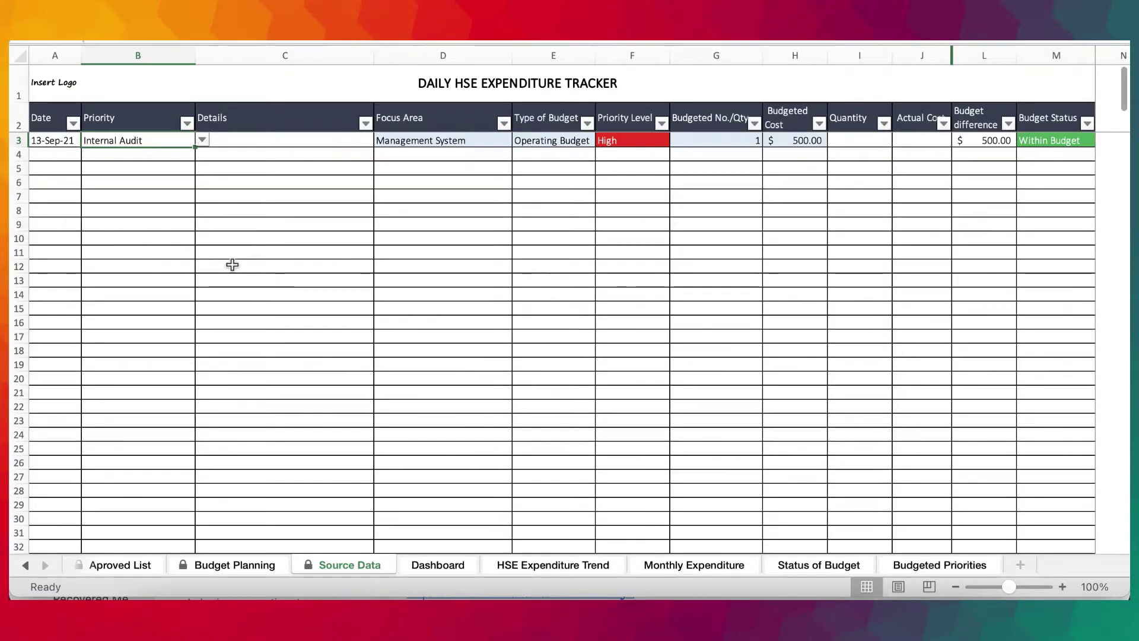
# Check the row's auto-filled Focus Area, Type of Budget and Priority Level.
pyautogui.click(316, 138)
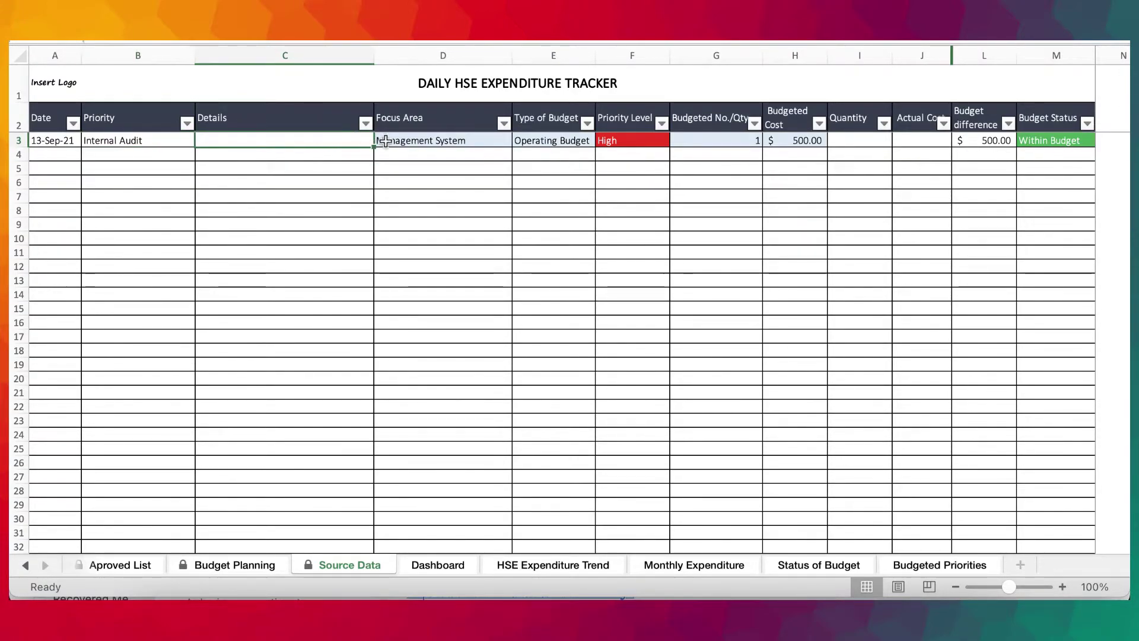
pyautogui.press('Tab')
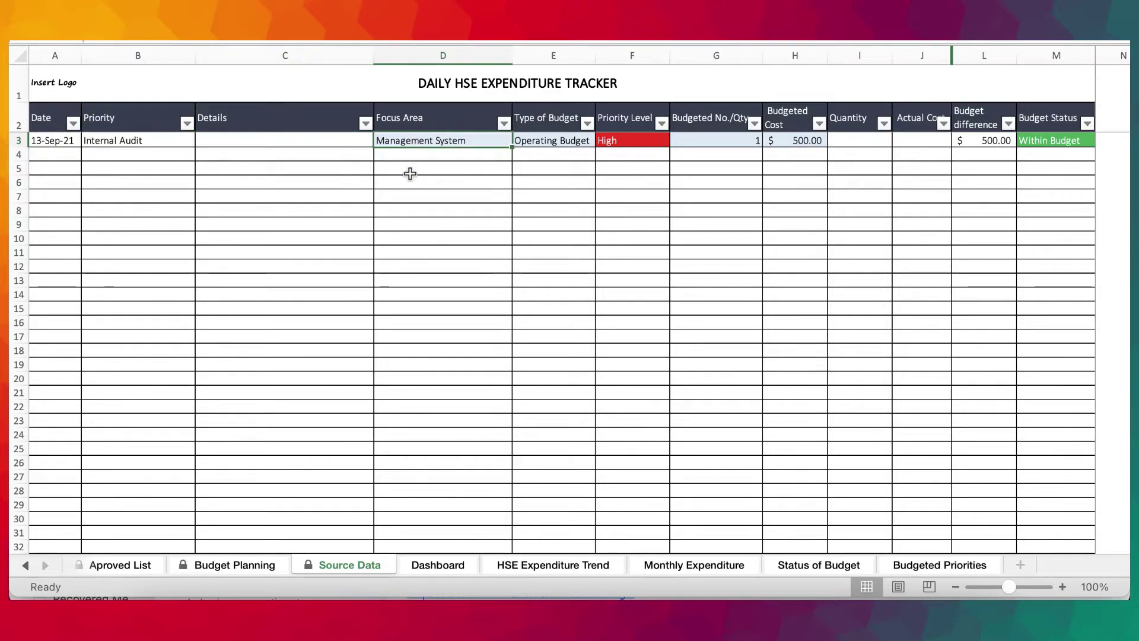
pyautogui.press('Tab')
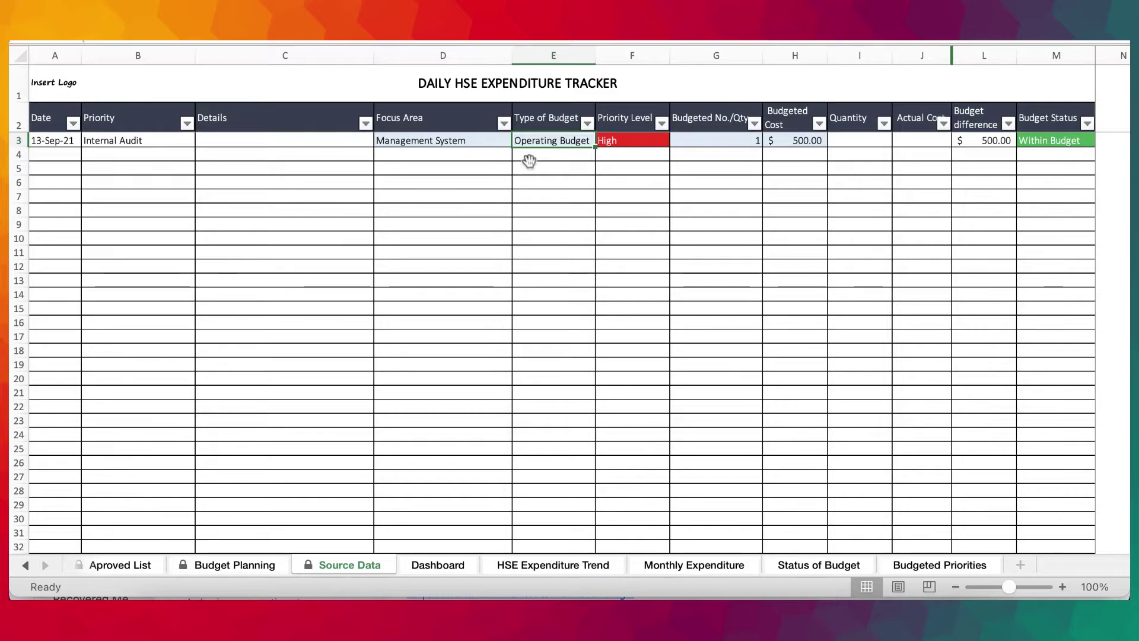
pyautogui.press('Tab')
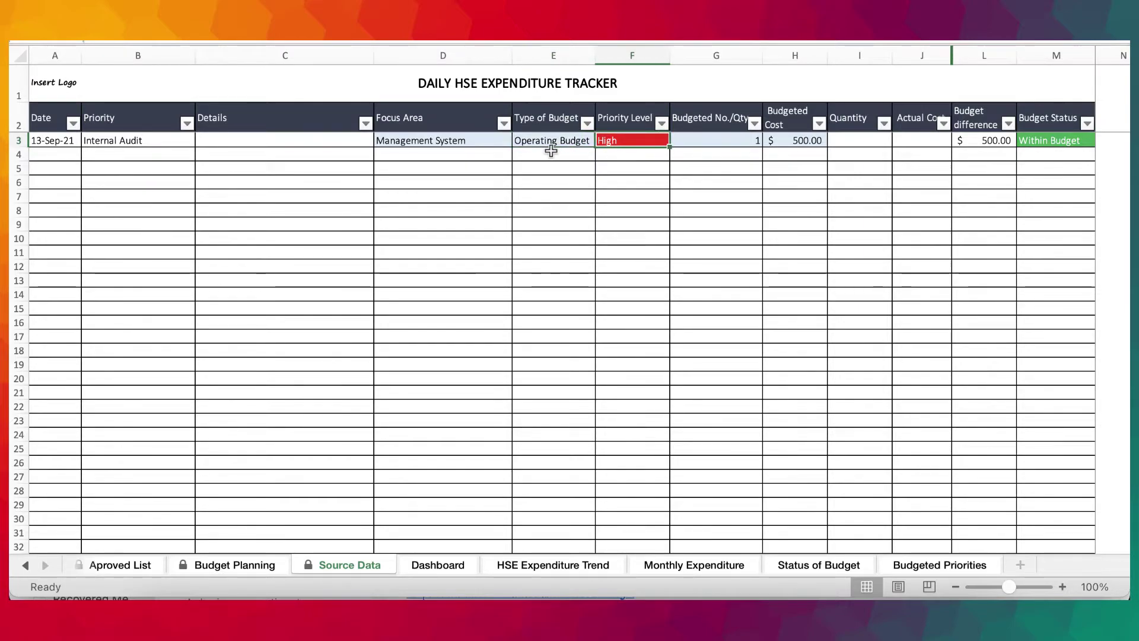
# Type the Details text 'We audited the procurement to verify conformit procurement procedure'.
pyautogui.click(288, 139)
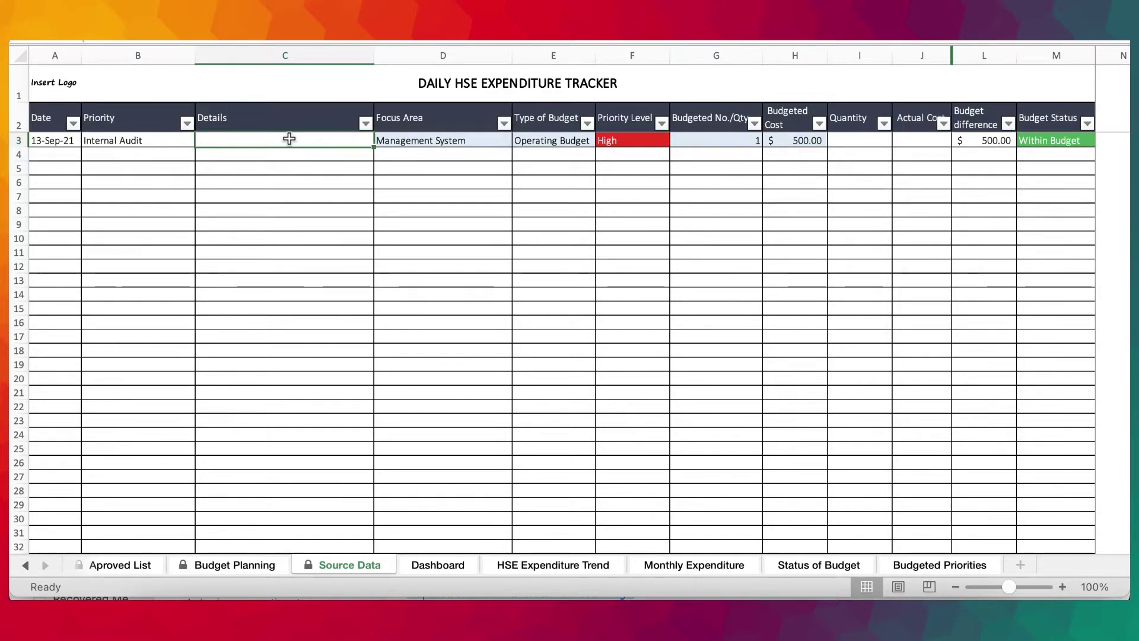
pyautogui.write('To')
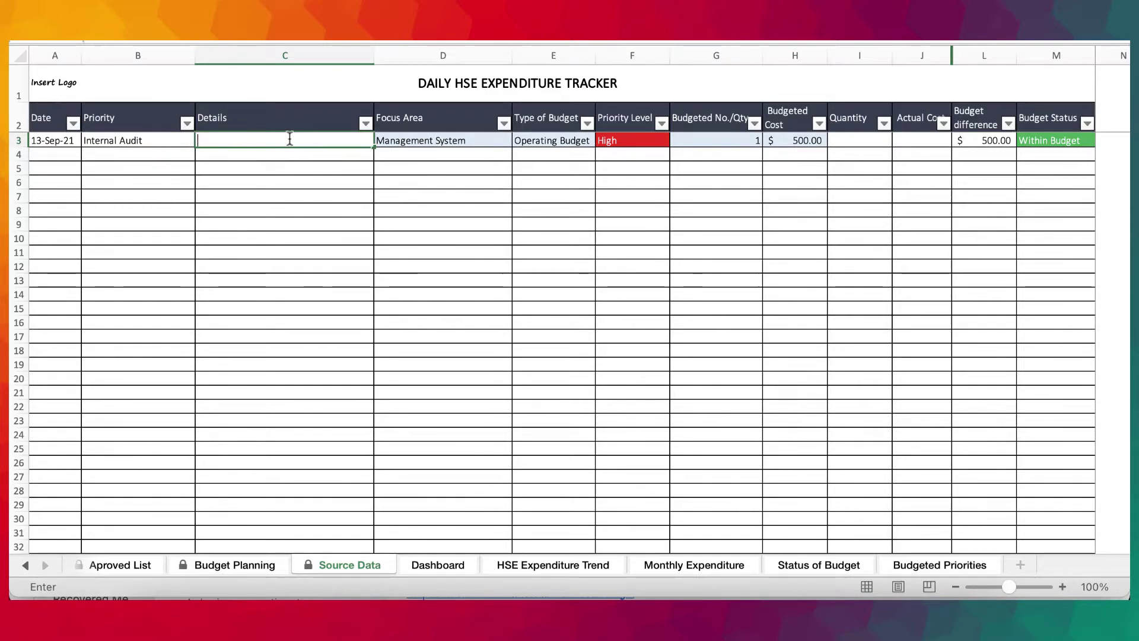
pyautogui.write('A')
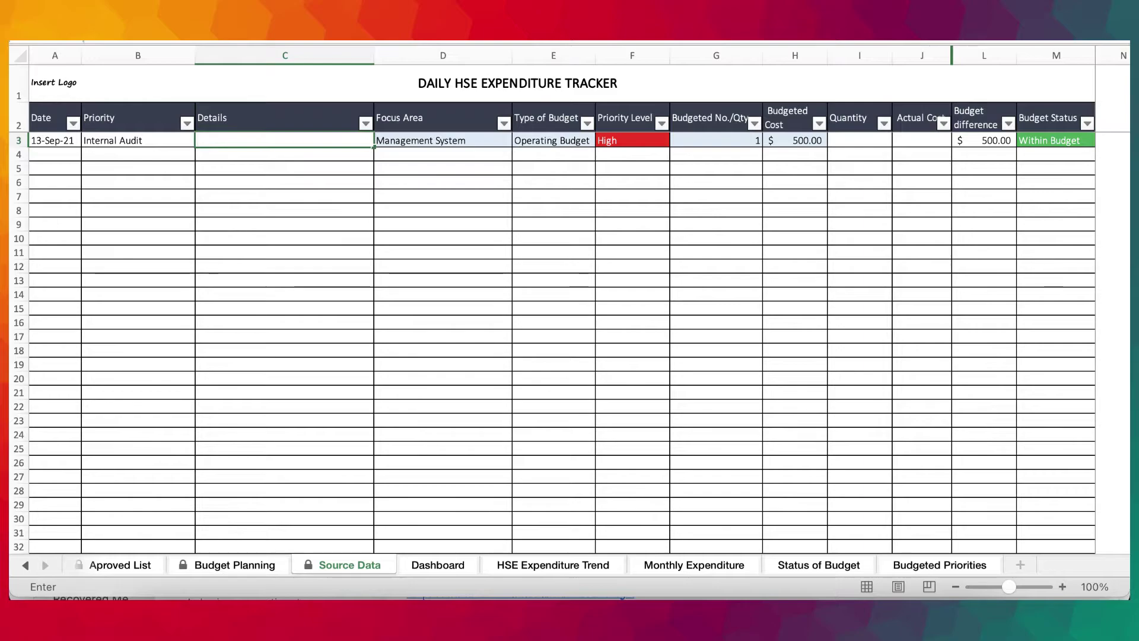
pyautogui.moveTo(518, 525)
pyautogui.write('We audited the p')
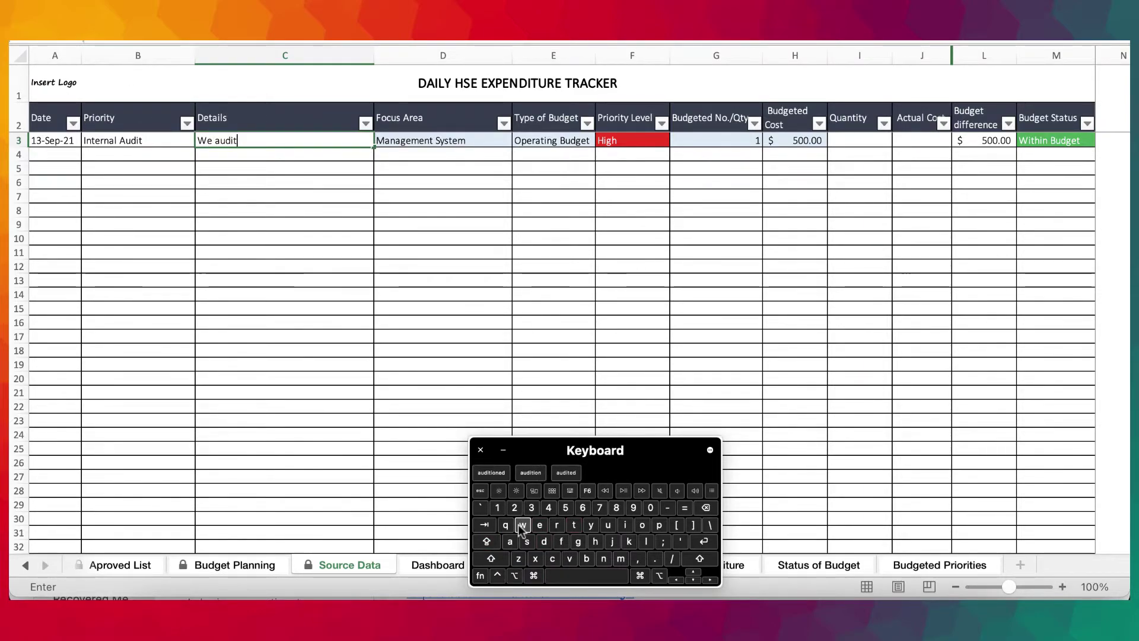
pyautogui.write('ro')
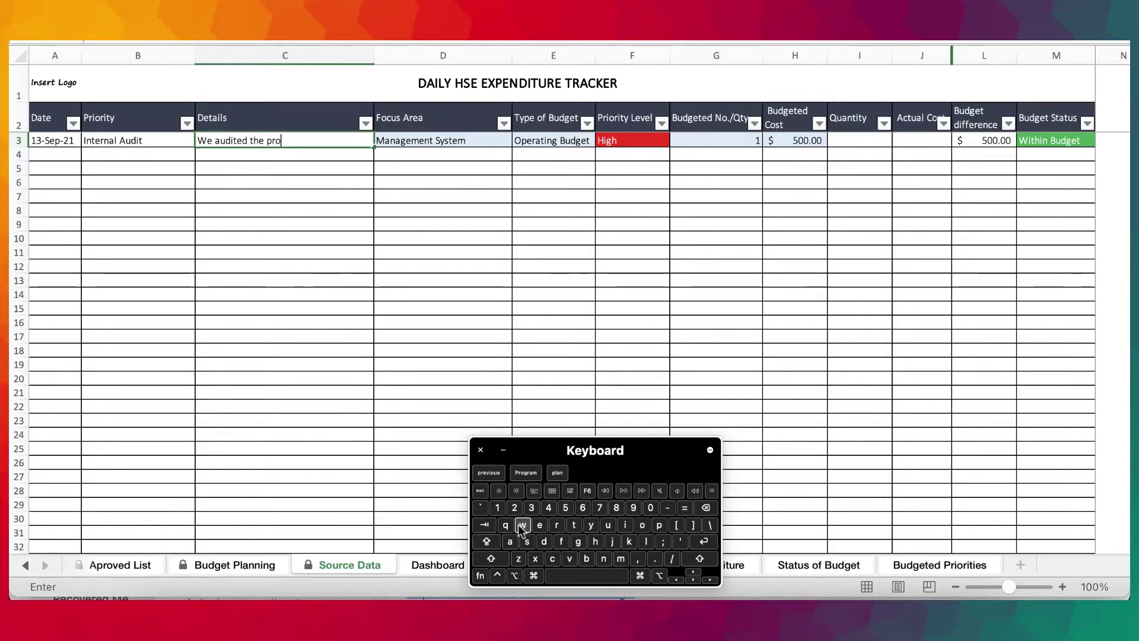
pyautogui.write('curement to verify ')
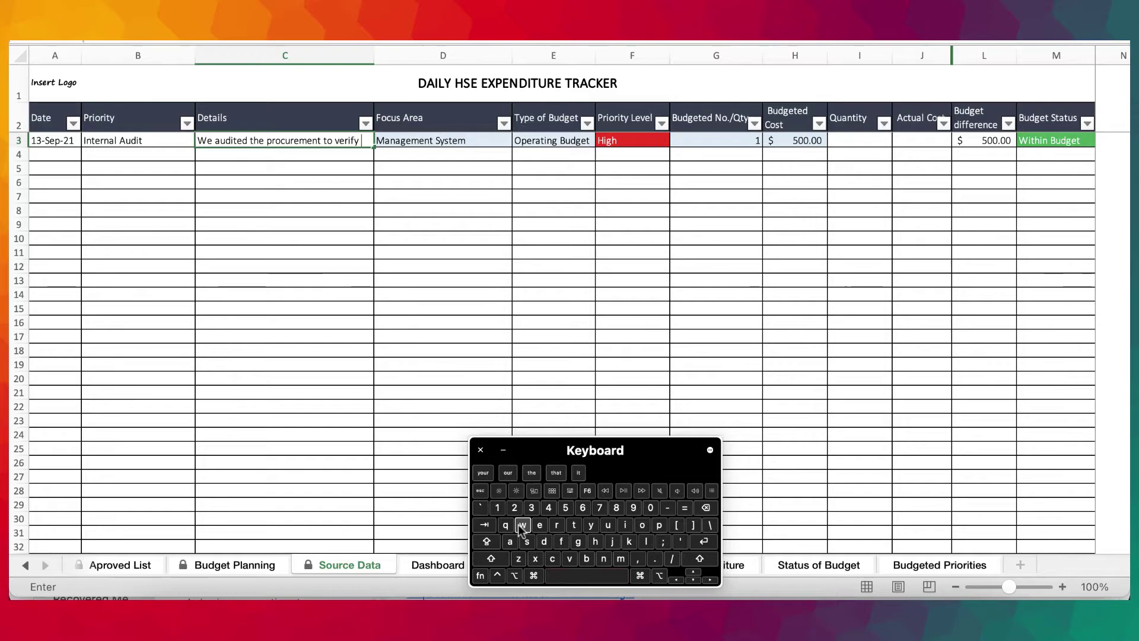
pyautogui.write('conf')
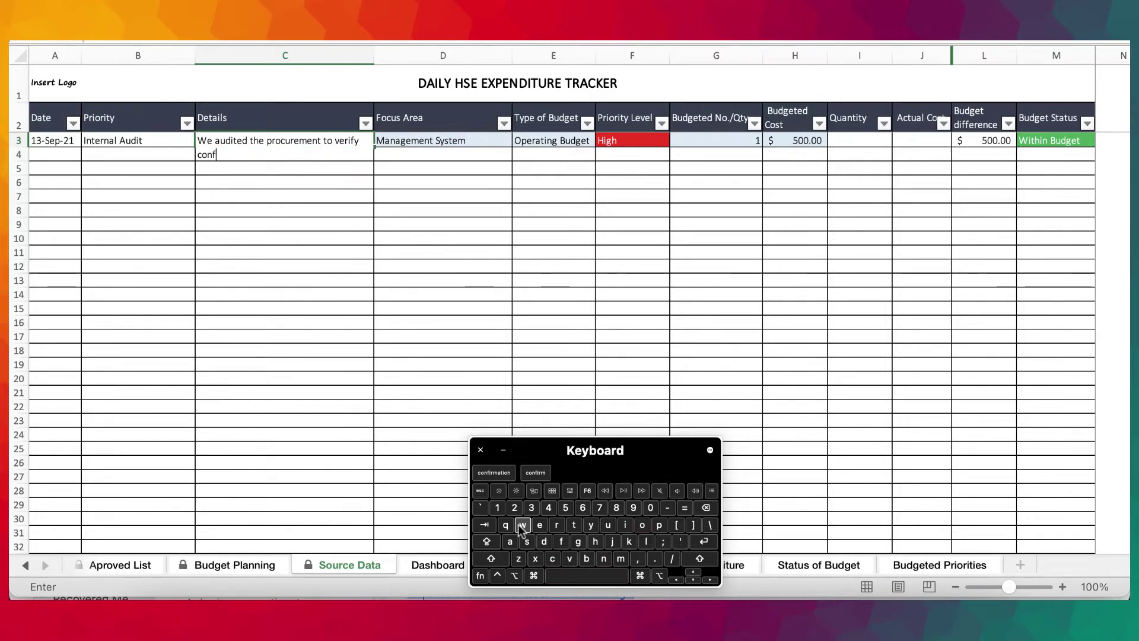
pyautogui.write('ormit procure m')
pyautogui.press('BackSpace')
pyautogui.press('BackSpace')
pyautogui.write('ment procedure')
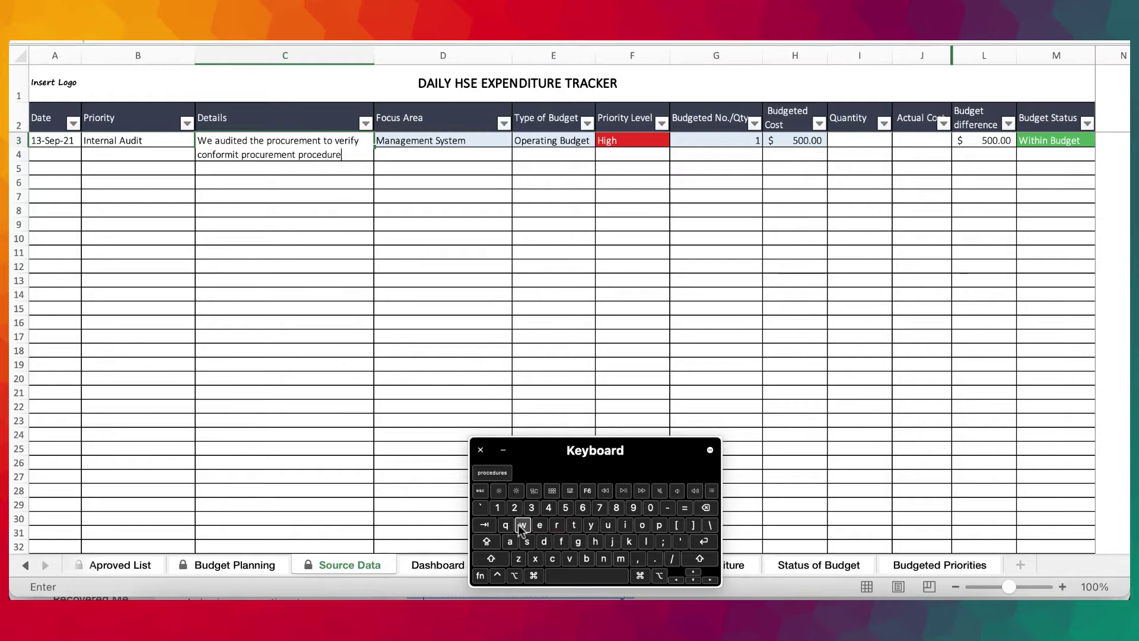
# Commit the description, check the budgeted cost, and enter a quantity of 1.
pyautogui.click(487, 305)
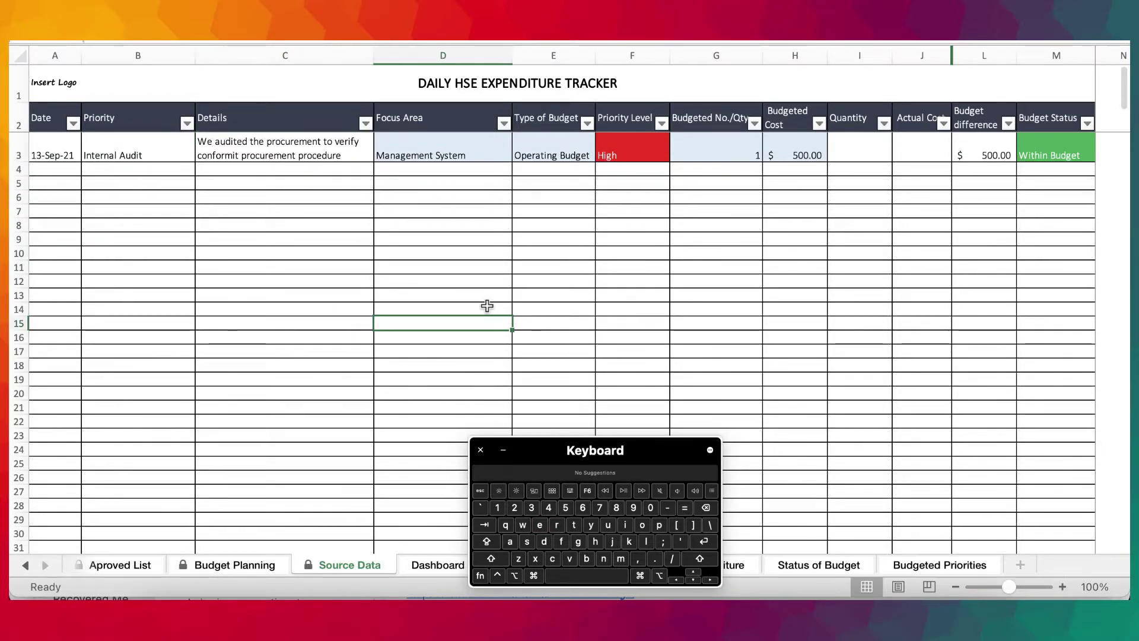
pyautogui.click(754, 147)
pyautogui.click(770, 155)
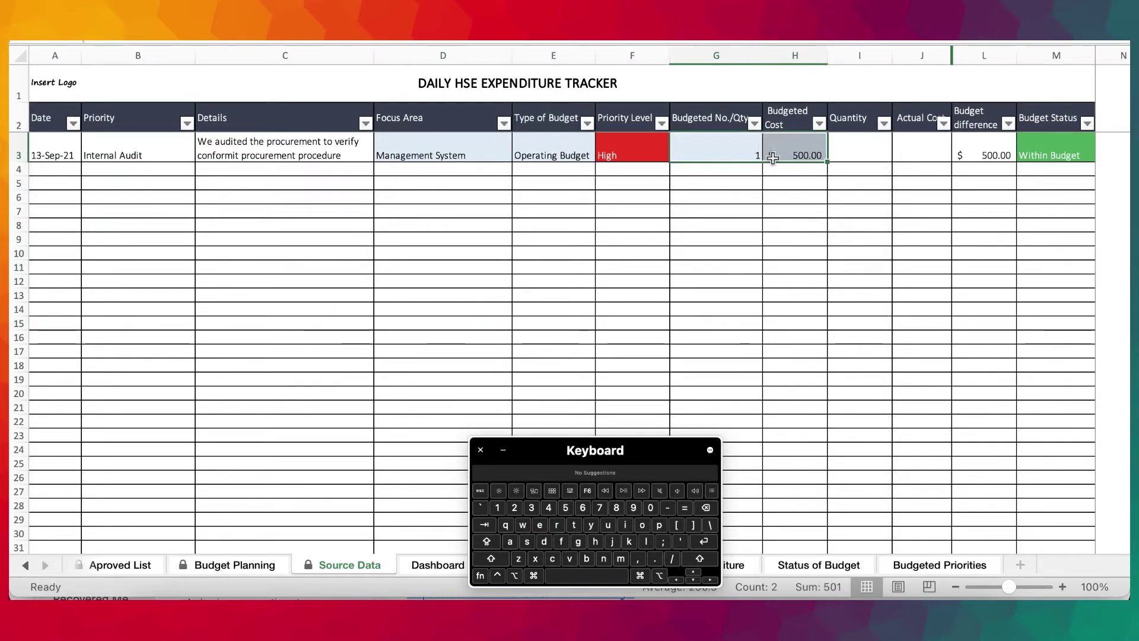
pyautogui.click(854, 293)
pyautogui.click(853, 152)
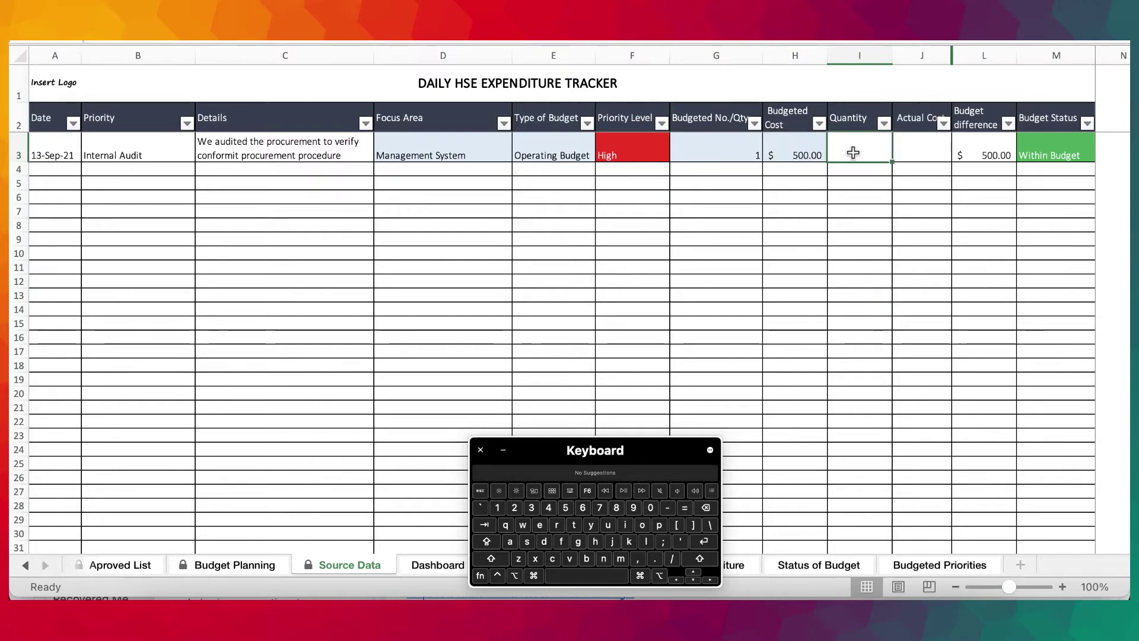
pyautogui.write('1')
pyautogui.press('Return')
# Enter an actual cost of 600, close the on-screen keyboard, and review the $600.00.
pyautogui.click(922, 140)
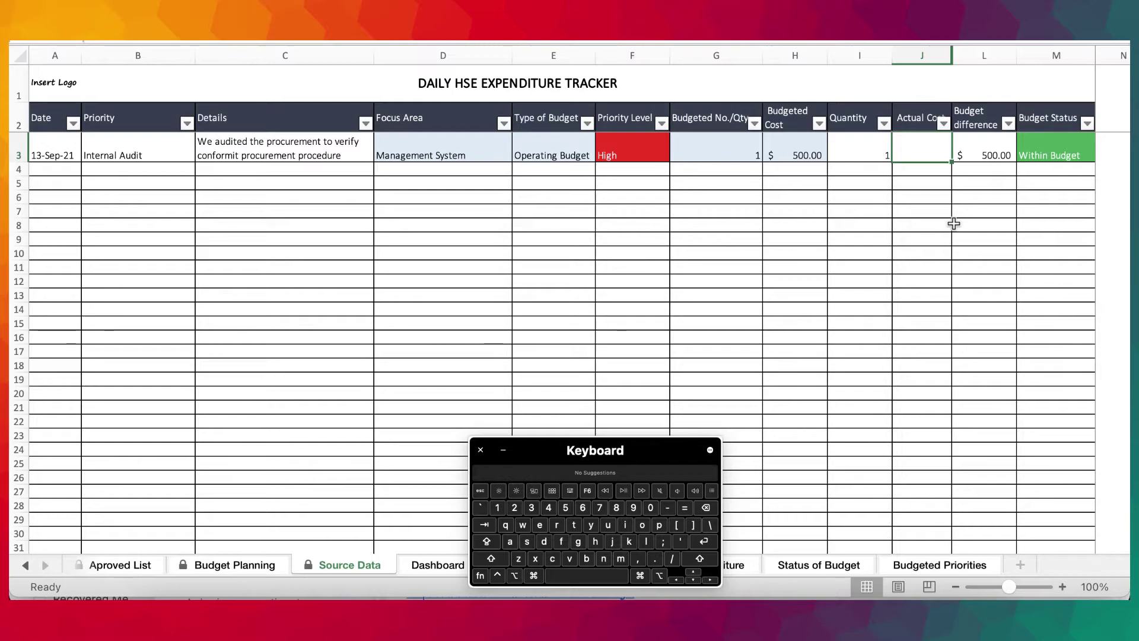
pyautogui.write('600')
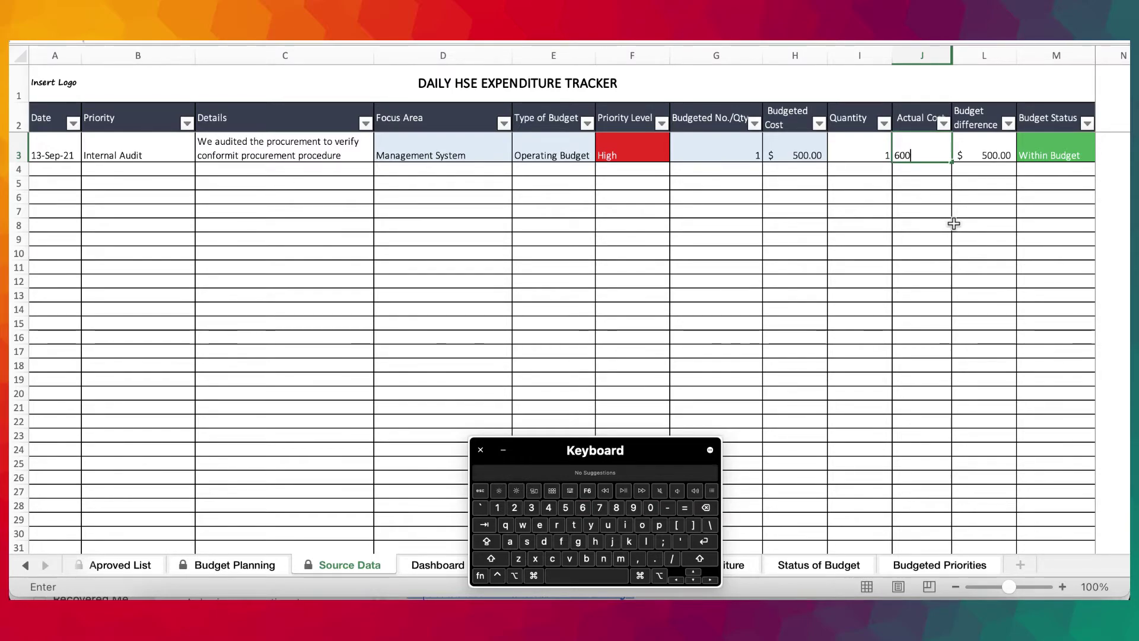
pyautogui.press('Return')
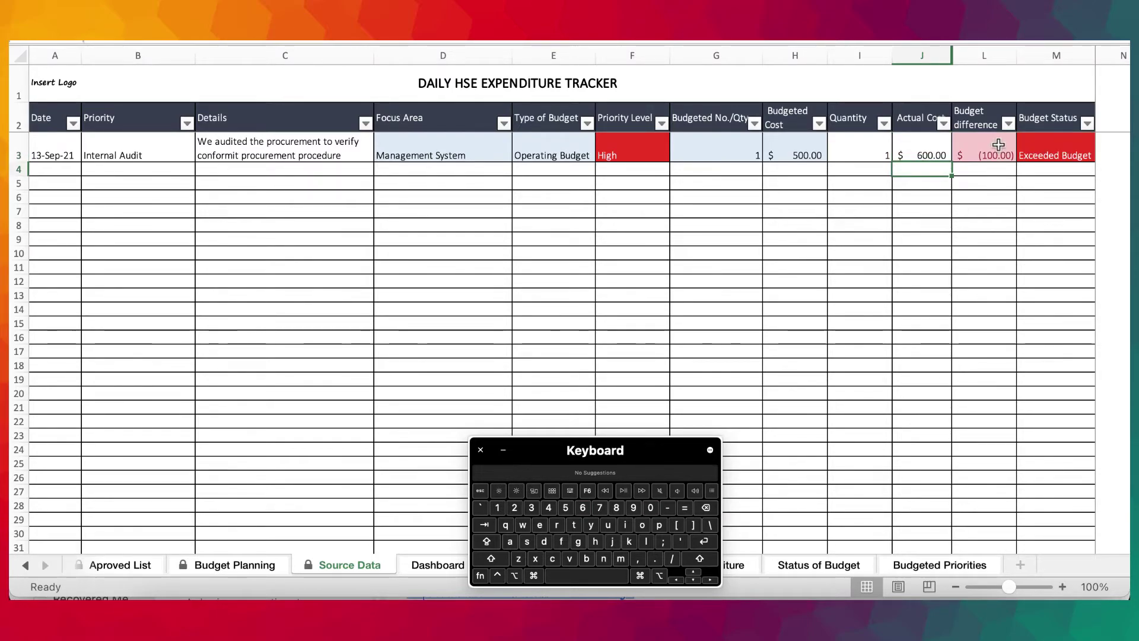
pyautogui.click(801, 149)
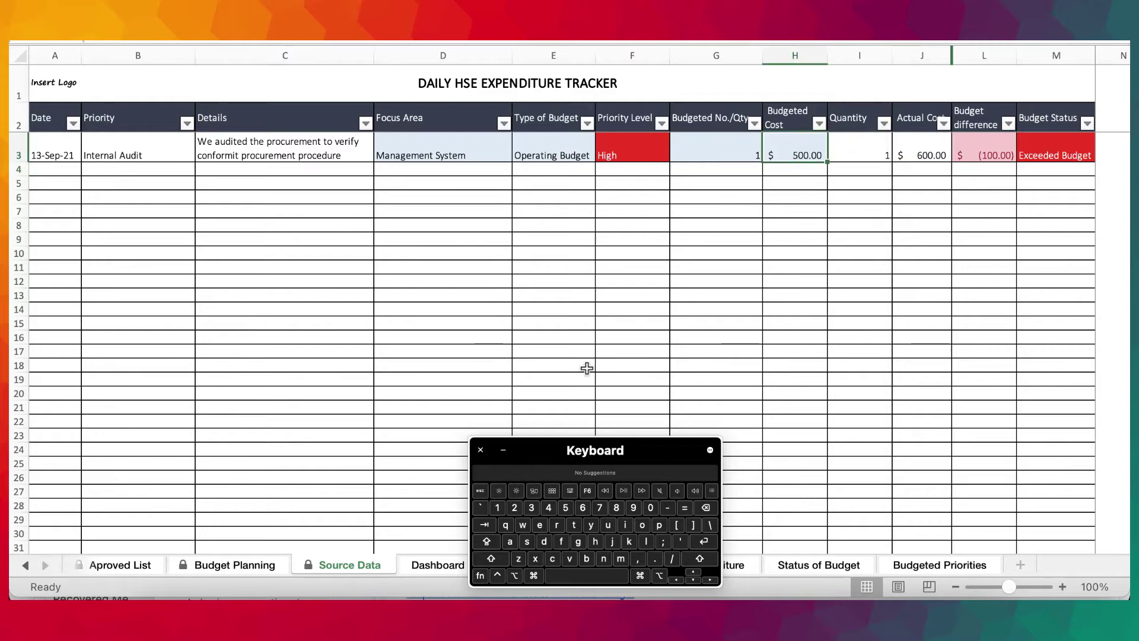
pyautogui.click(512, 444)
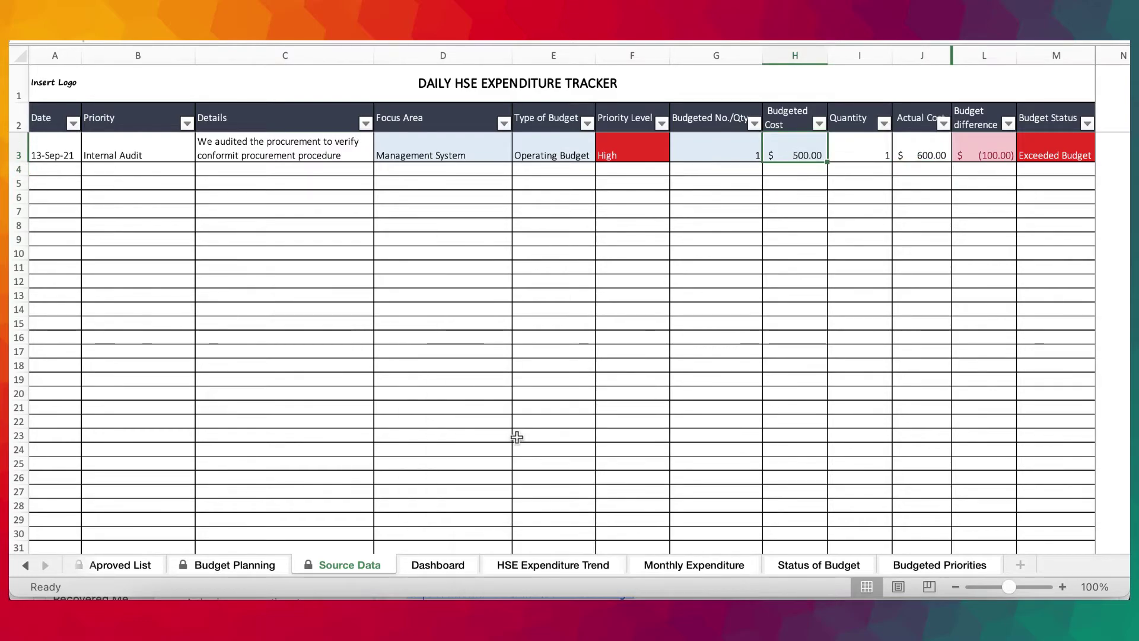
pyautogui.click(932, 196)
pyautogui.click(912, 153)
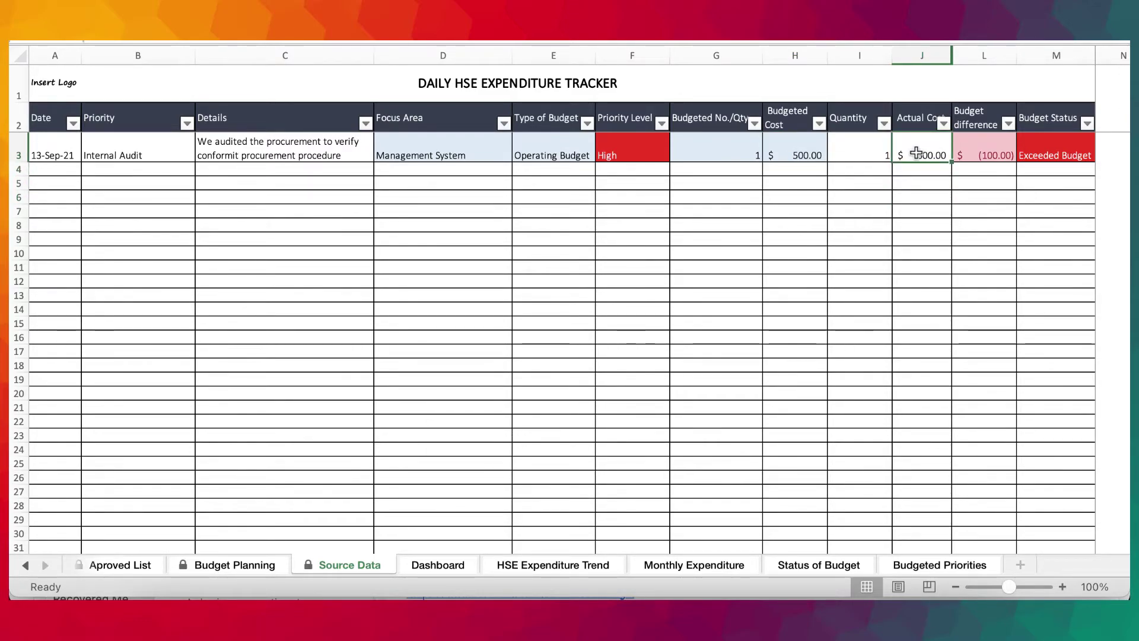
# Refresh the Dashboard so it reports $600.00 expenditure and a $100,920.00 surplus.
pyautogui.click(447, 565)
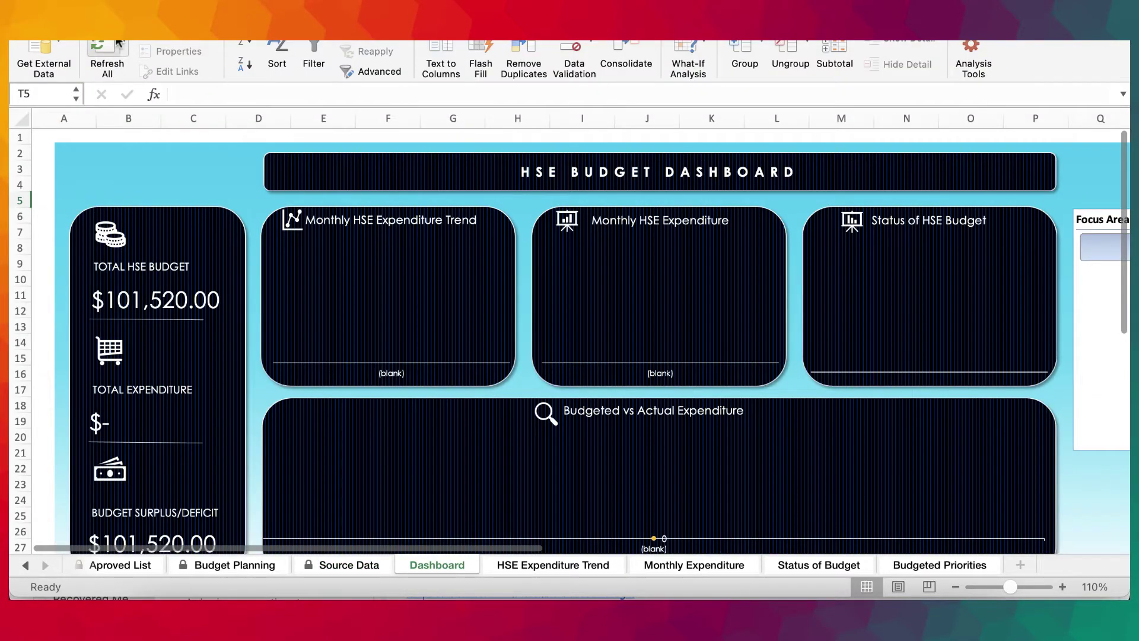
pyautogui.click(117, 42)
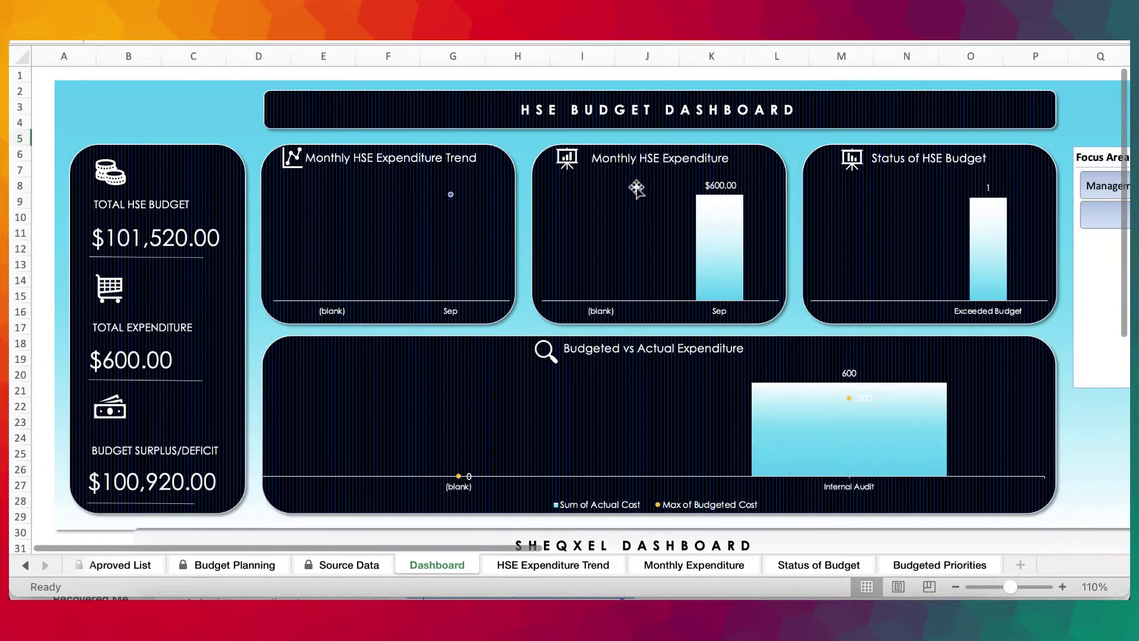
pyautogui.moveTo(727, 207)
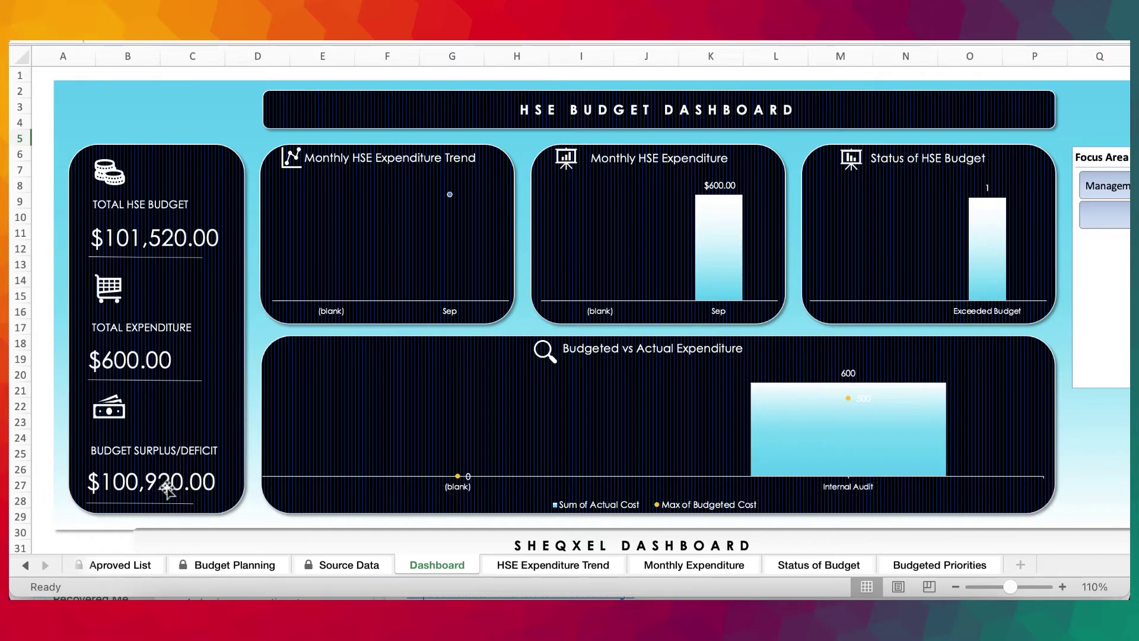
pyautogui.scroll(-1, 229, 502)
# Review the HSE Expenditure Trend, Monthly Expenditure, Status of Budget, Budgeted Priorities and Source Data sheets.
pyautogui.click(546, 570)
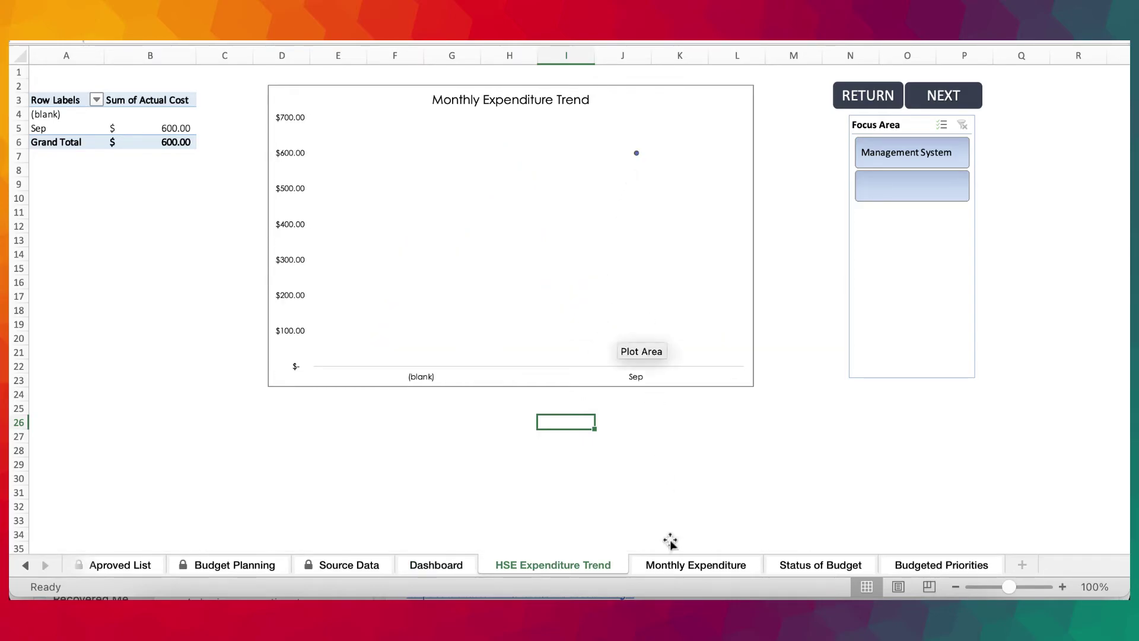
pyautogui.click(674, 567)
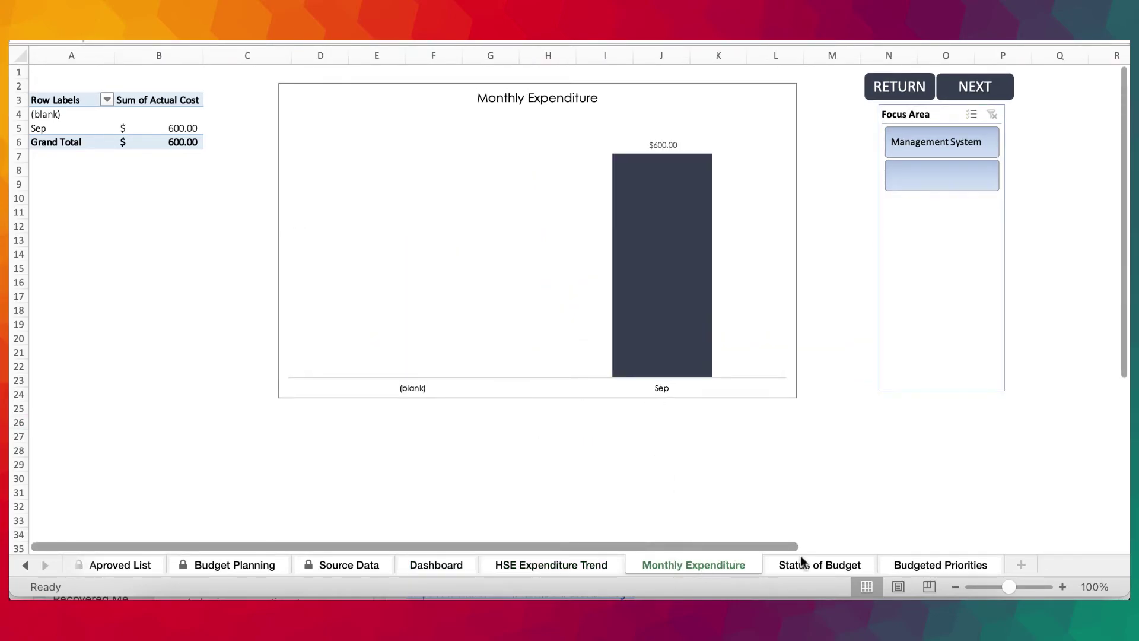
pyautogui.click(828, 561)
pyautogui.click(916, 564)
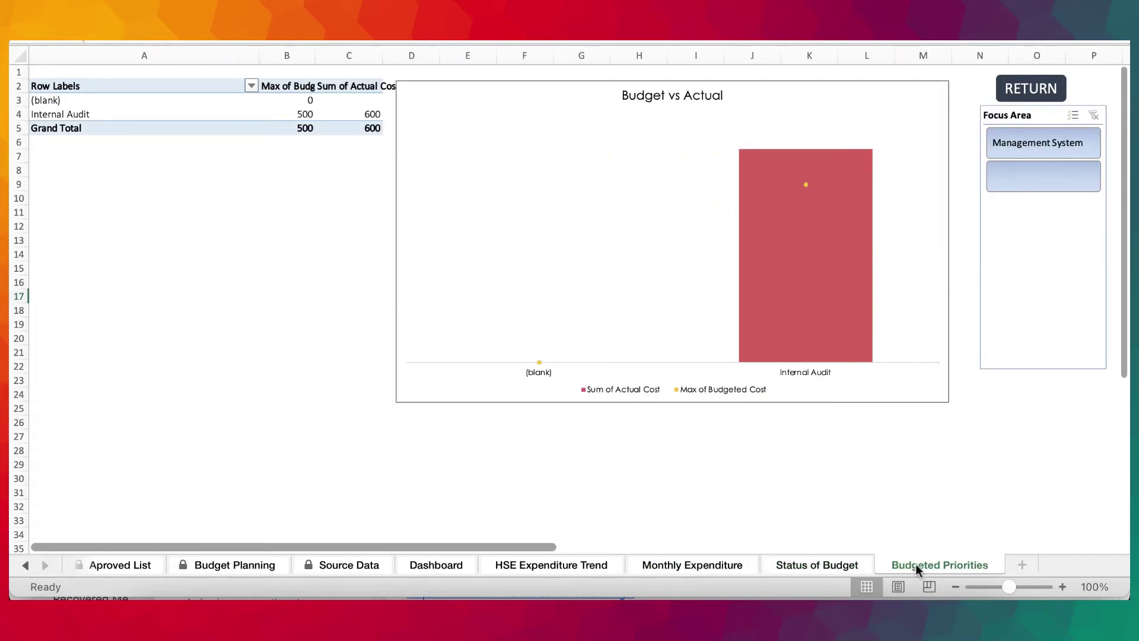
pyautogui.click(1031, 89)
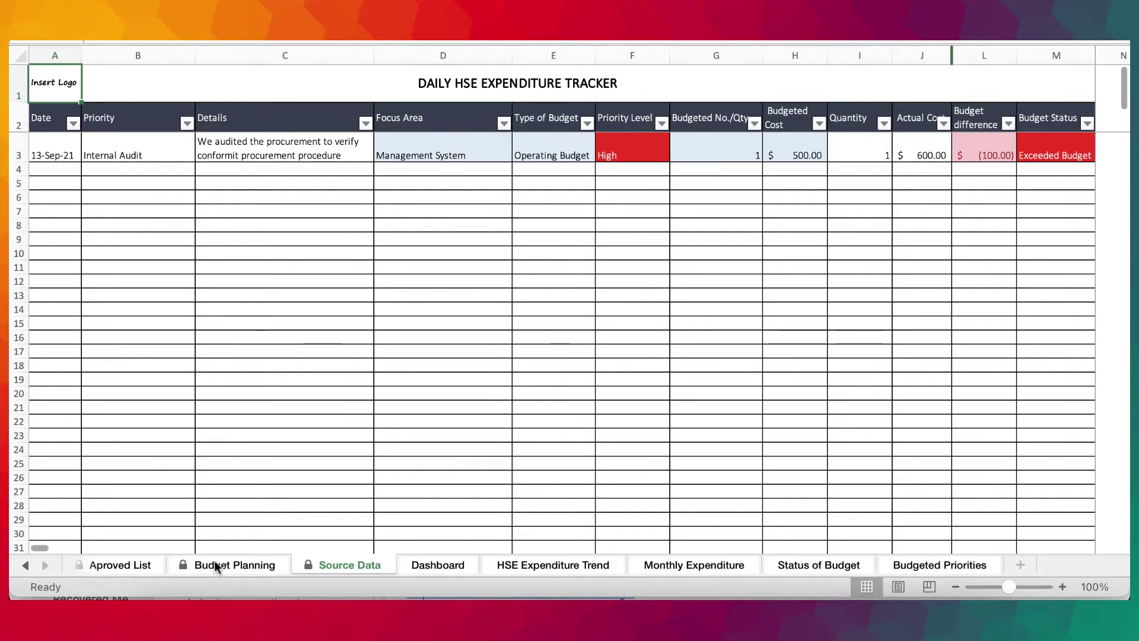
# Look through the Budget Planning, SHEQXEL start and Table of Content sheets.
pyautogui.click(25, 564)
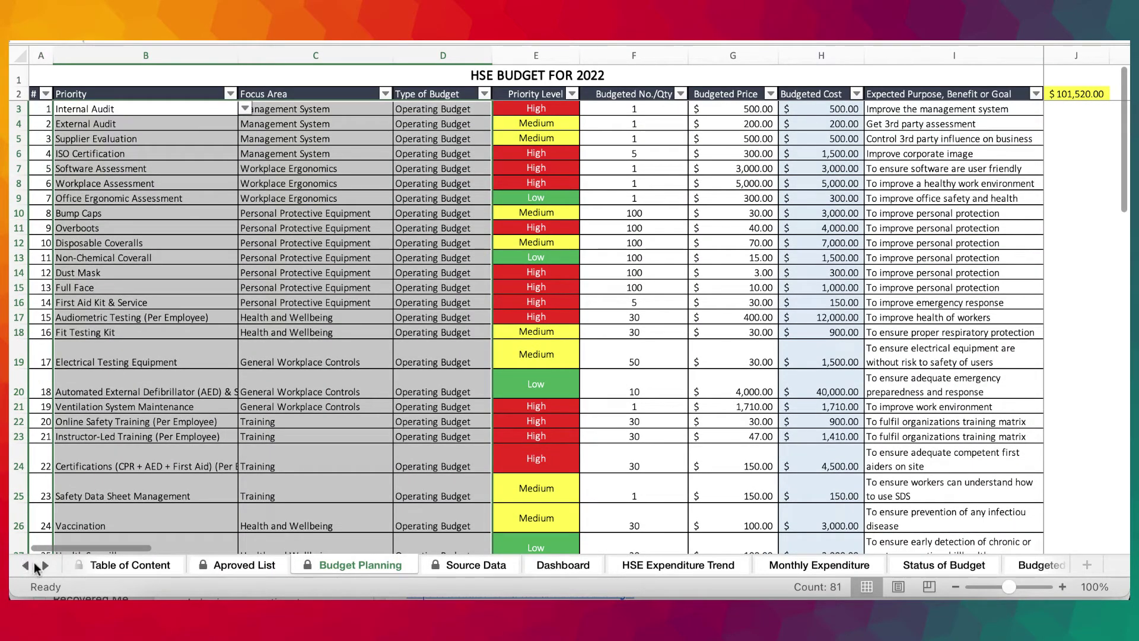
pyautogui.click(26, 564)
pyautogui.click(128, 569)
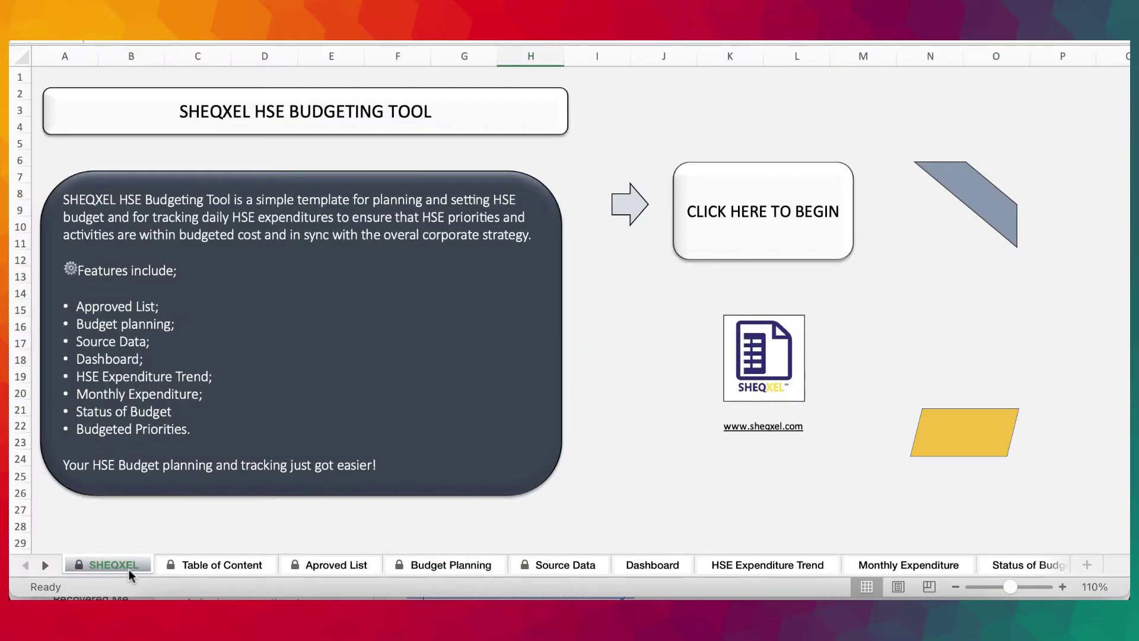
pyautogui.click(212, 565)
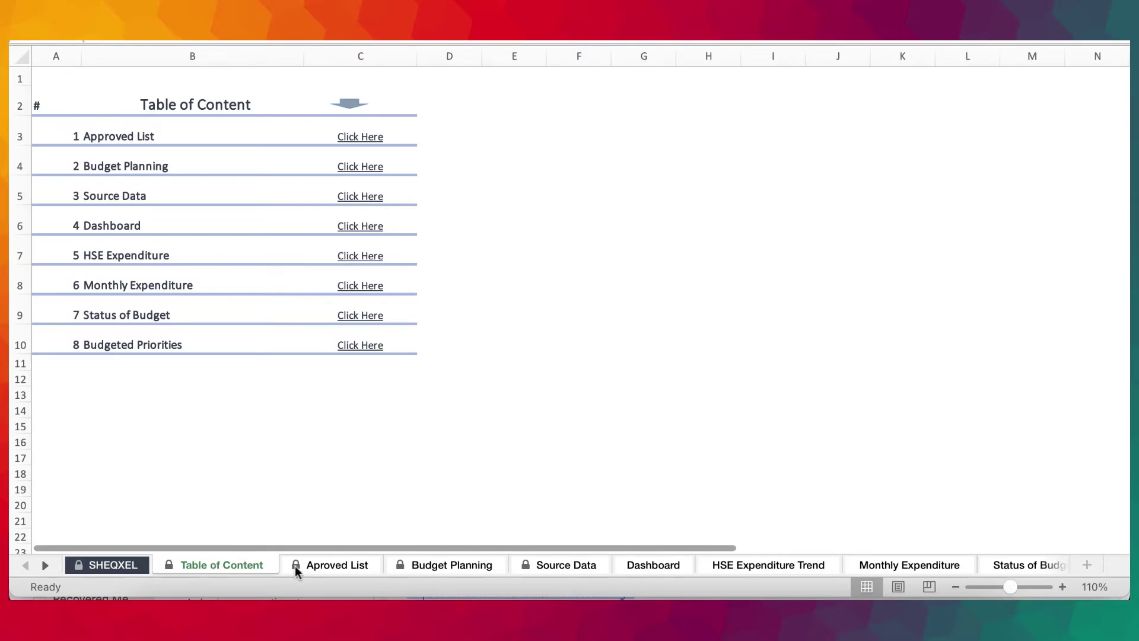
pyautogui.click(130, 567)
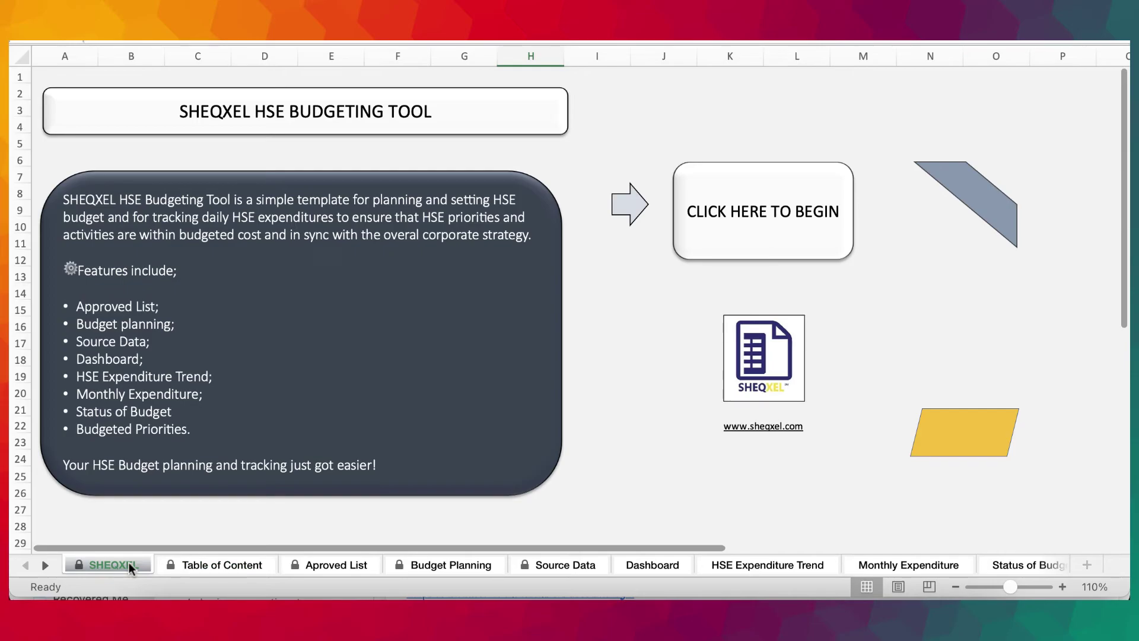
# Revisit Budget Planning and Monthly Expenditure, ending on HSE Expenditure Trend cell B4.
pyautogui.click(475, 567)
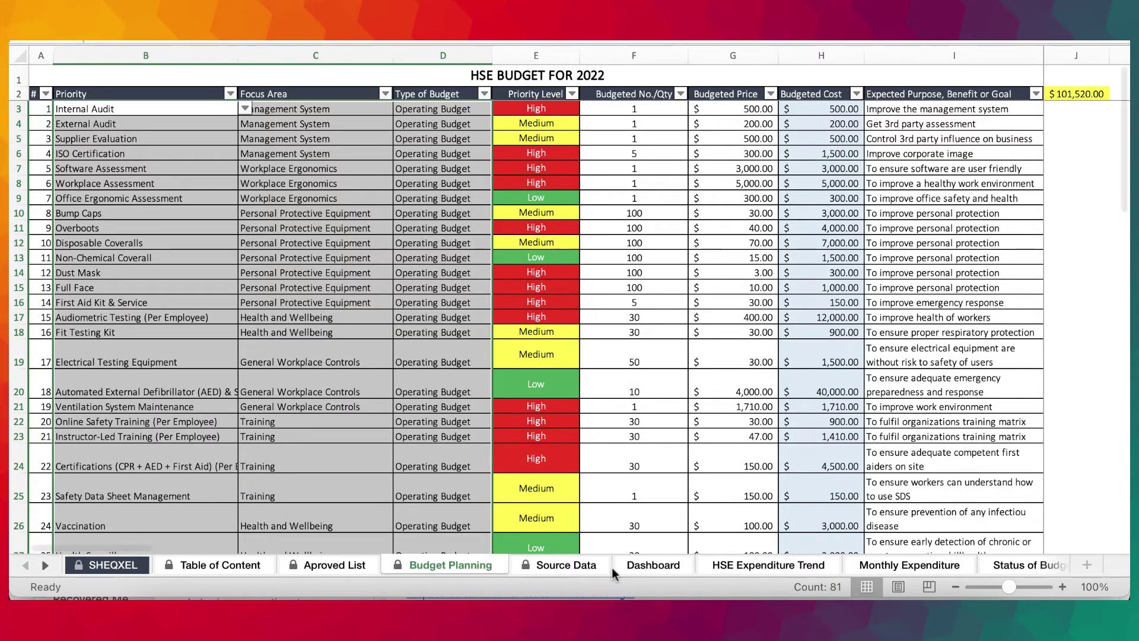
pyautogui.click(723, 566)
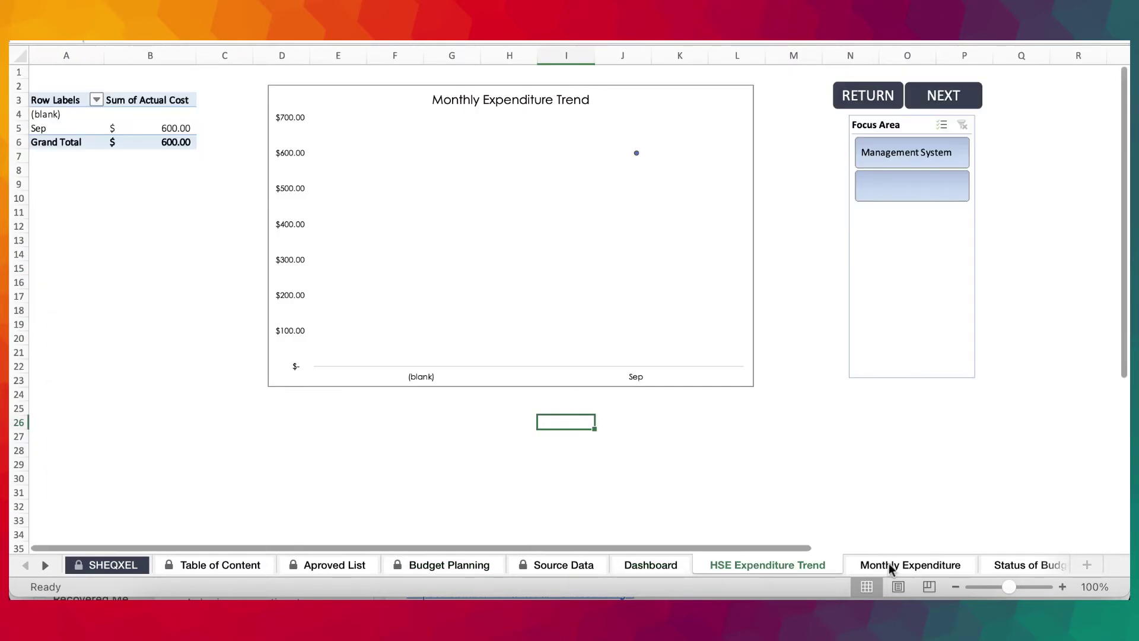
pyautogui.click(888, 563)
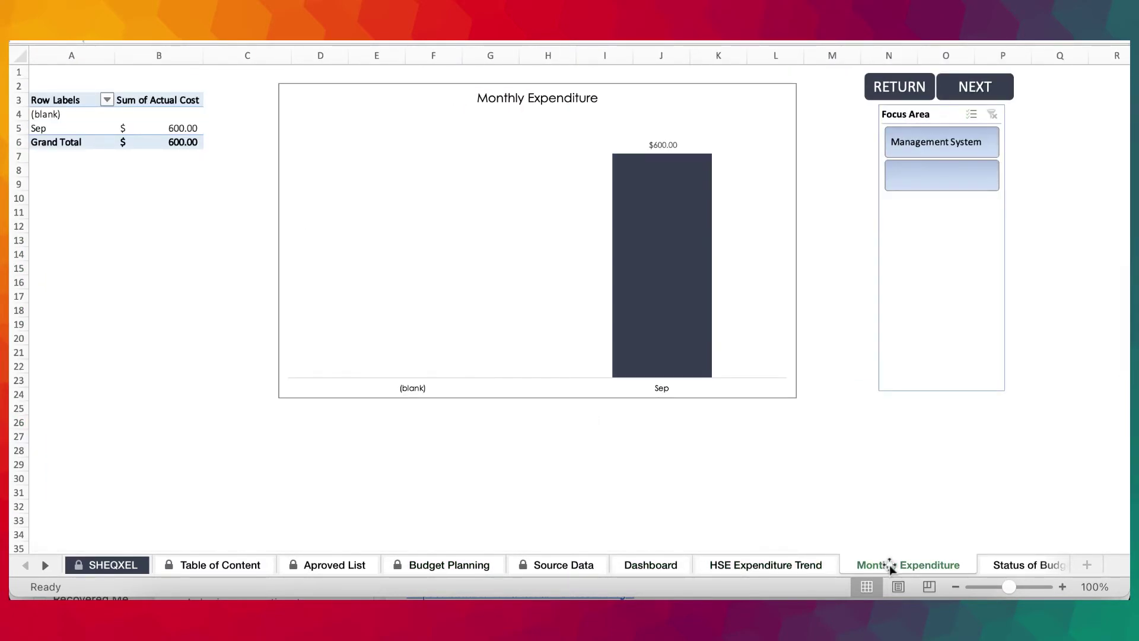
pyautogui.click(731, 563)
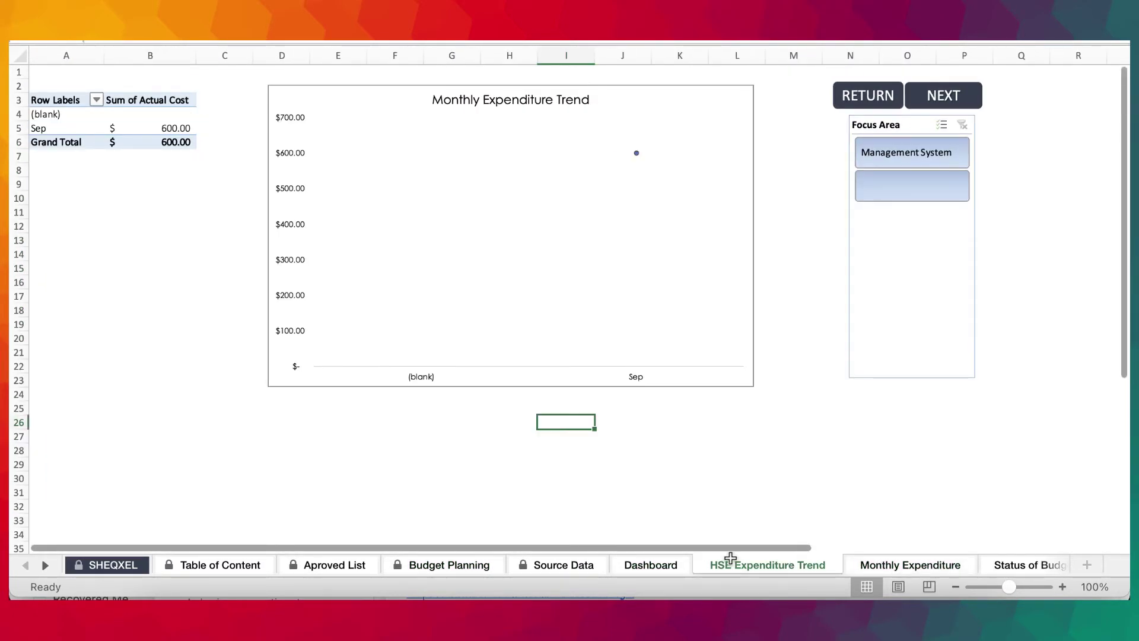
pyautogui.click(107, 114)
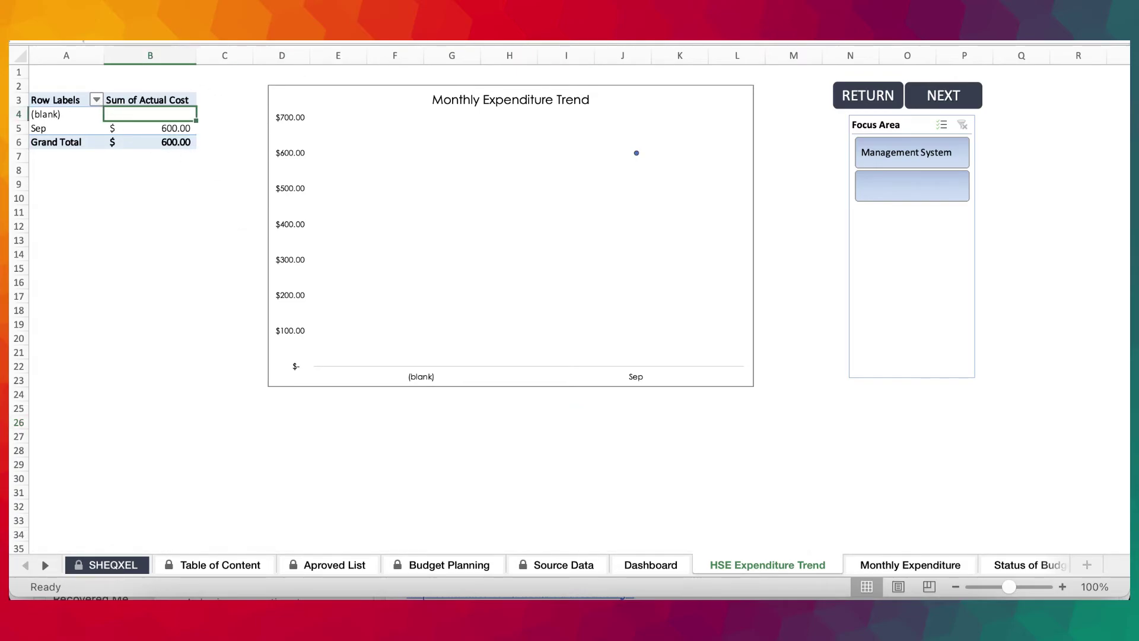
# Verify Sum of Actual Cost uses Accounting format with 2 decimals and the $ symbol.
pyautogui.click(998, 51)
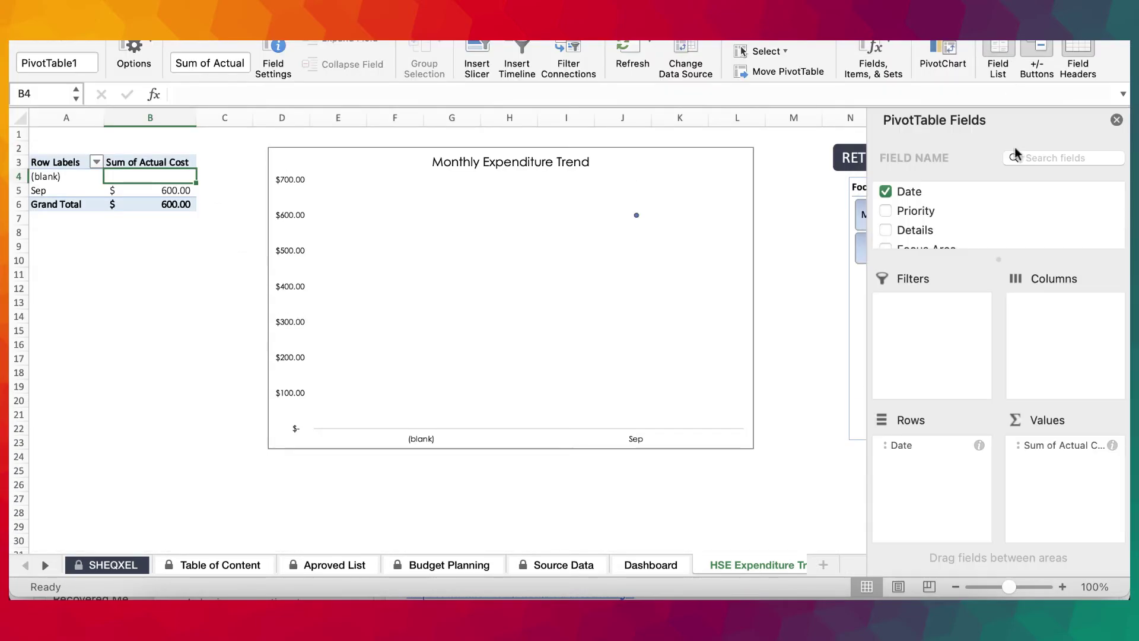
pyautogui.click(1039, 452)
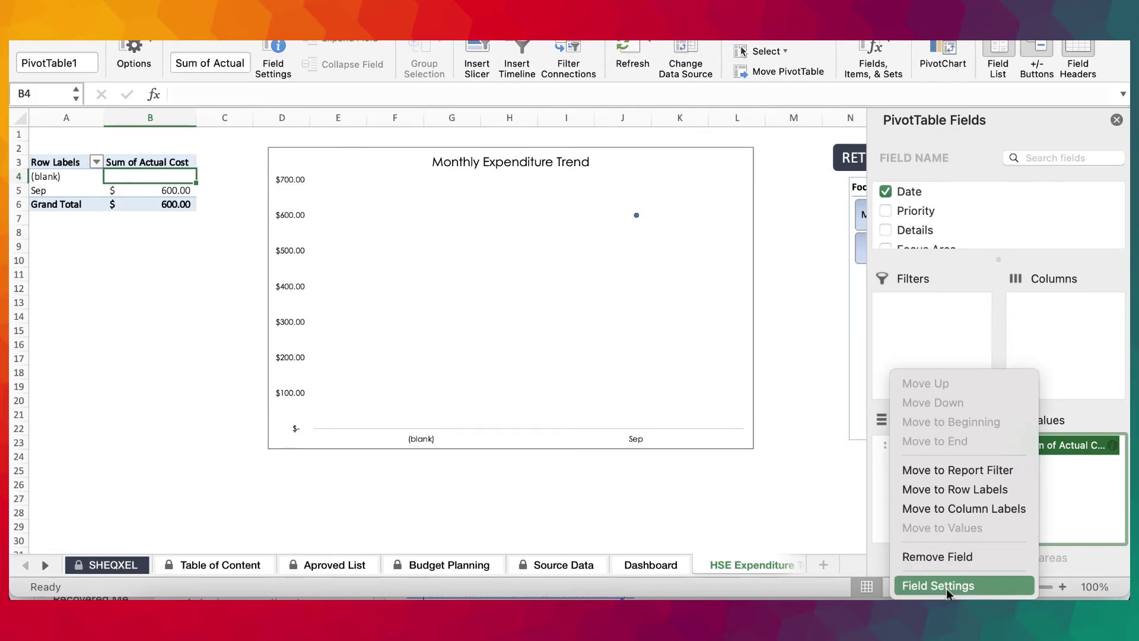
pyautogui.click(948, 587)
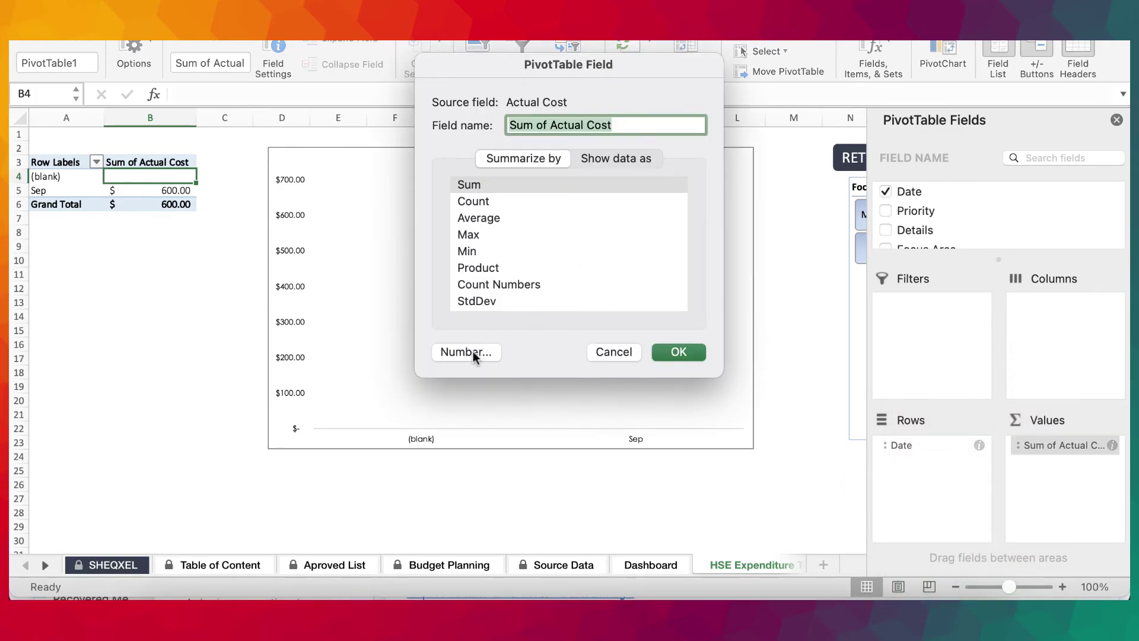
pyautogui.click(469, 352)
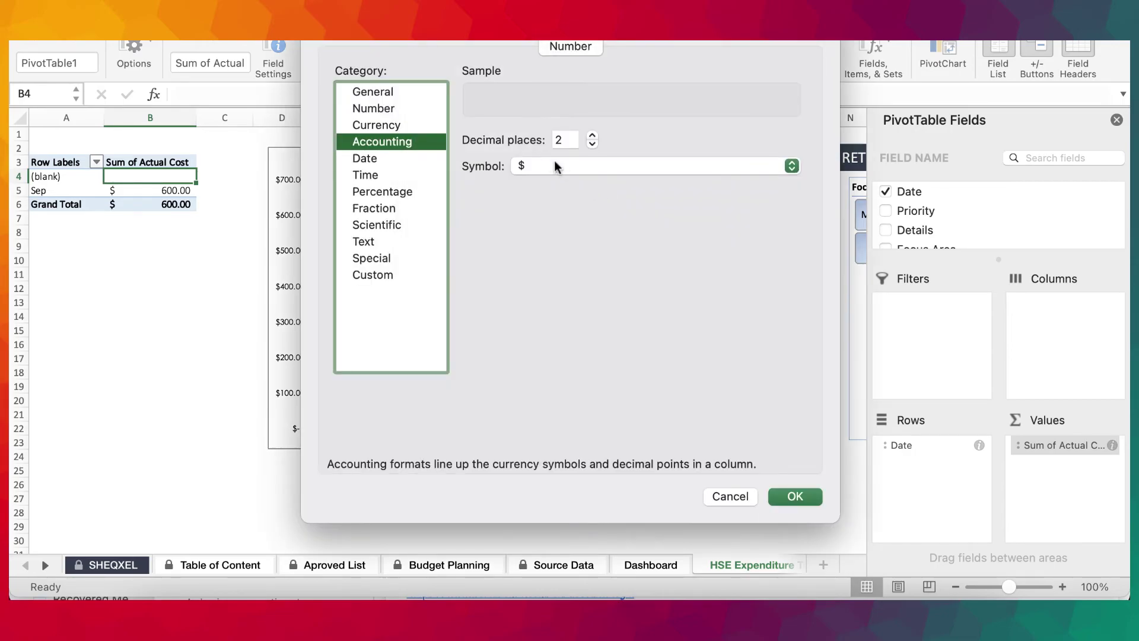
pyautogui.click(554, 162)
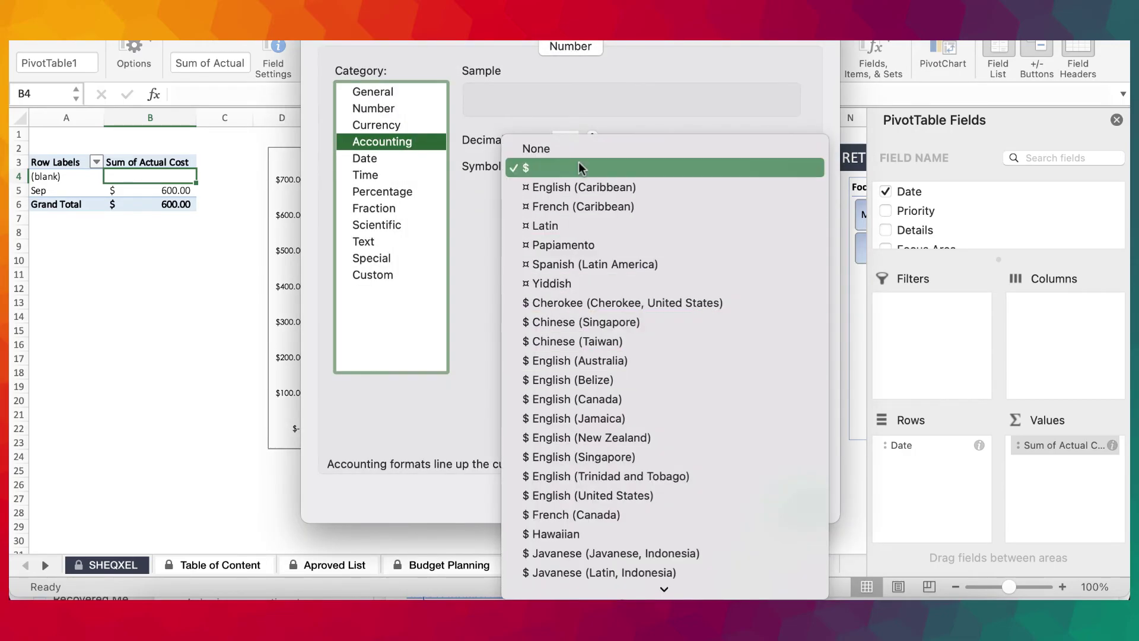
pyautogui.click(656, 53)
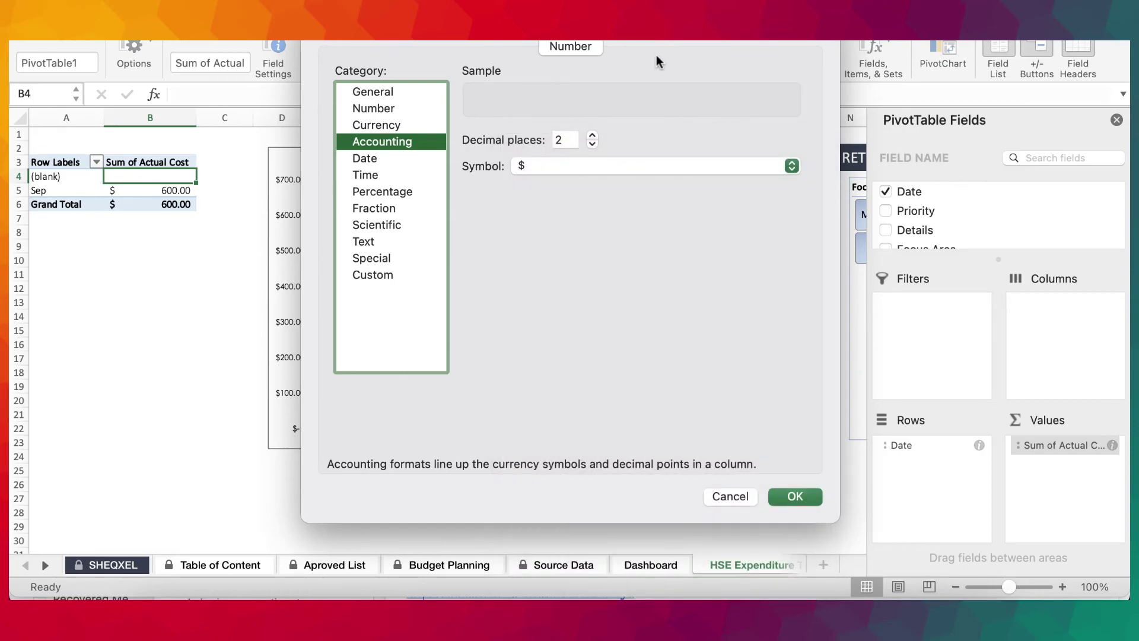
pyautogui.click(720, 496)
pyautogui.click(611, 351)
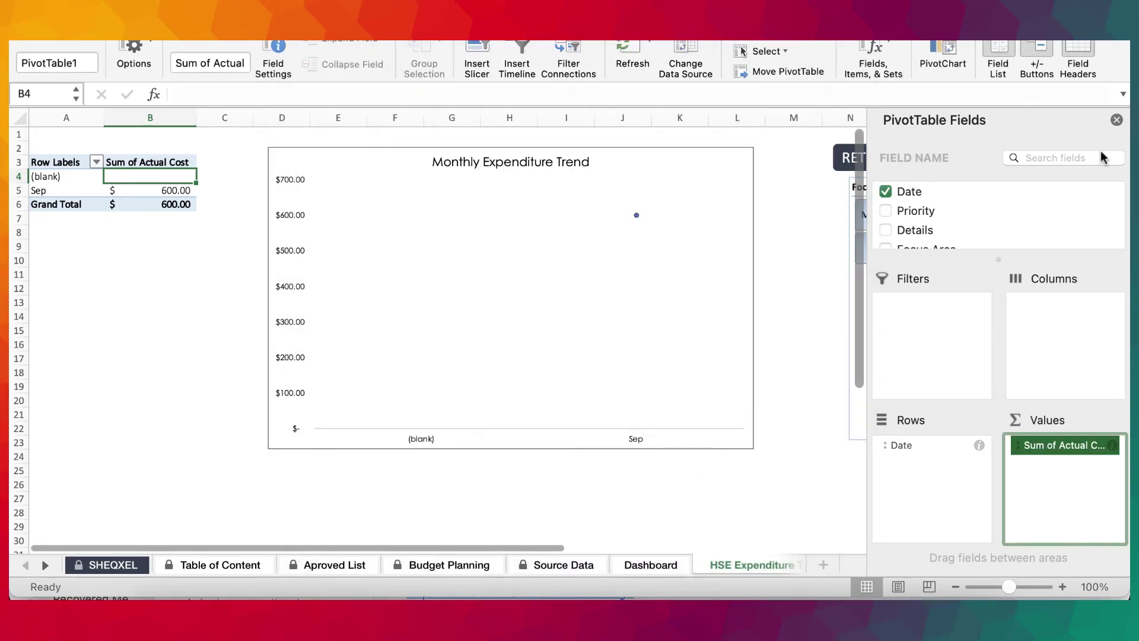
# Close the field list, set the Dashboard zoom to 100%, and step back to SHEQXEL.
pyautogui.click(1116, 120)
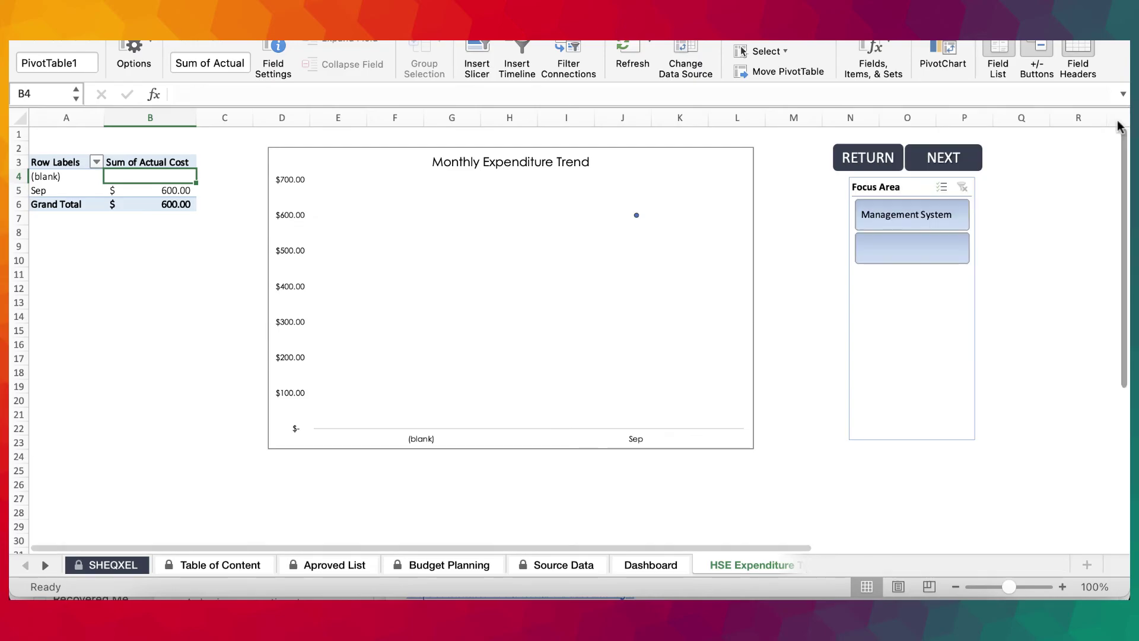
pyautogui.click(650, 567)
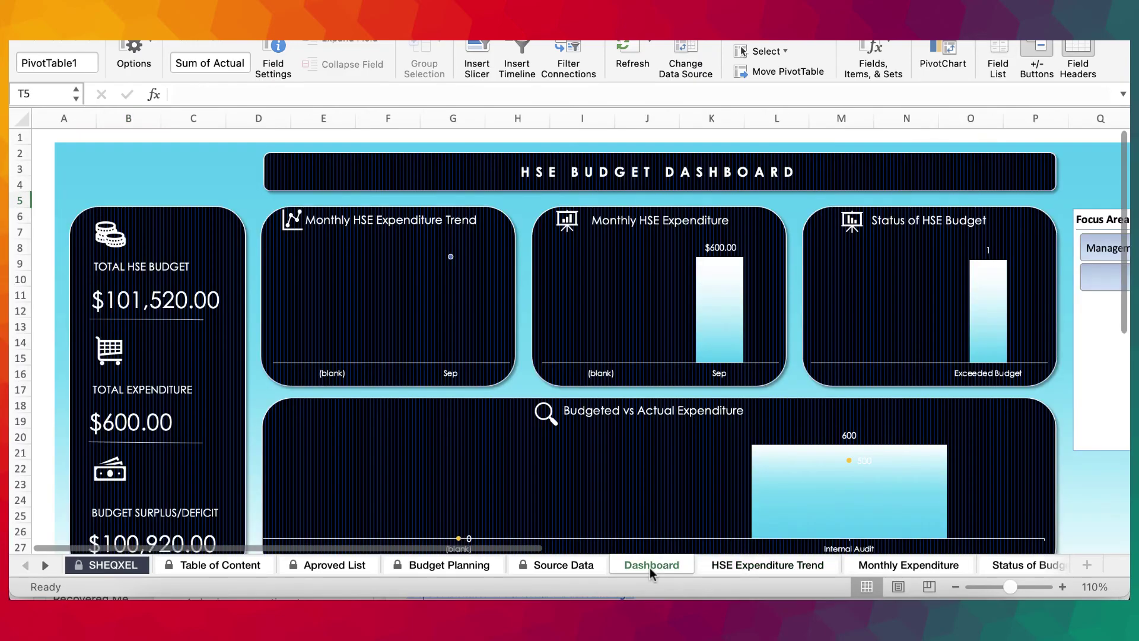
pyautogui.click(955, 586)
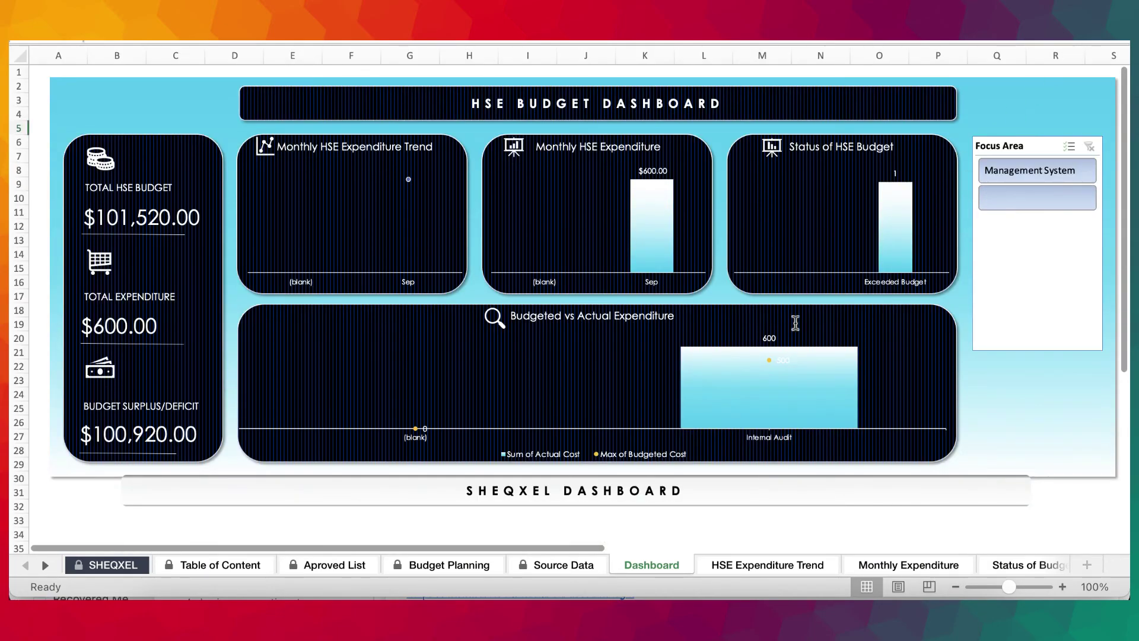
pyautogui.click(547, 565)
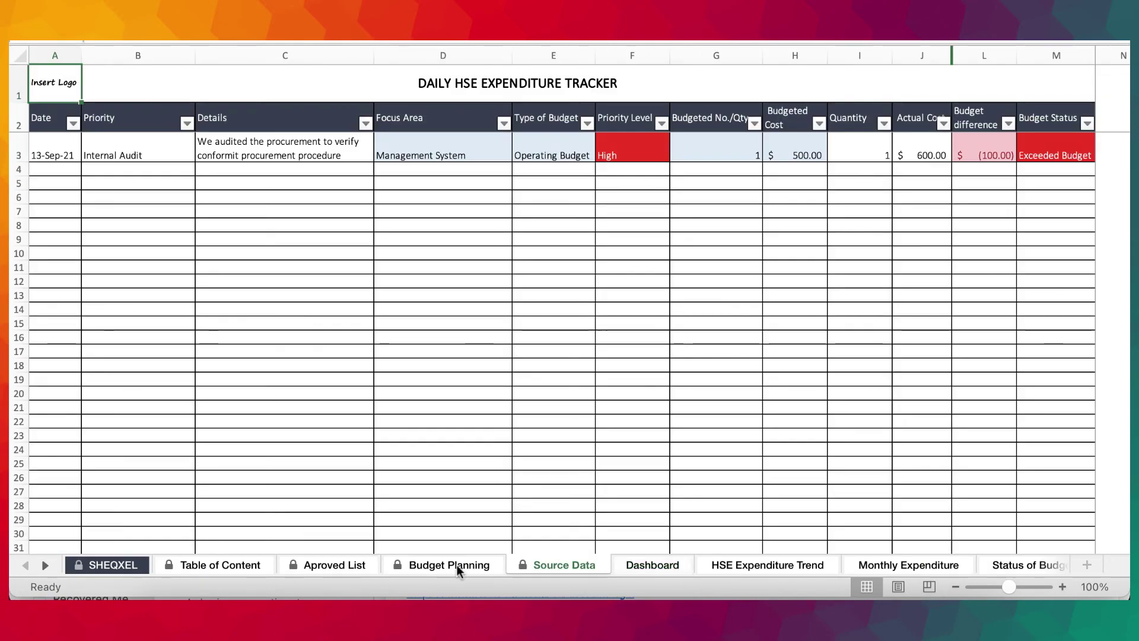
pyautogui.click(444, 564)
pyautogui.click(315, 565)
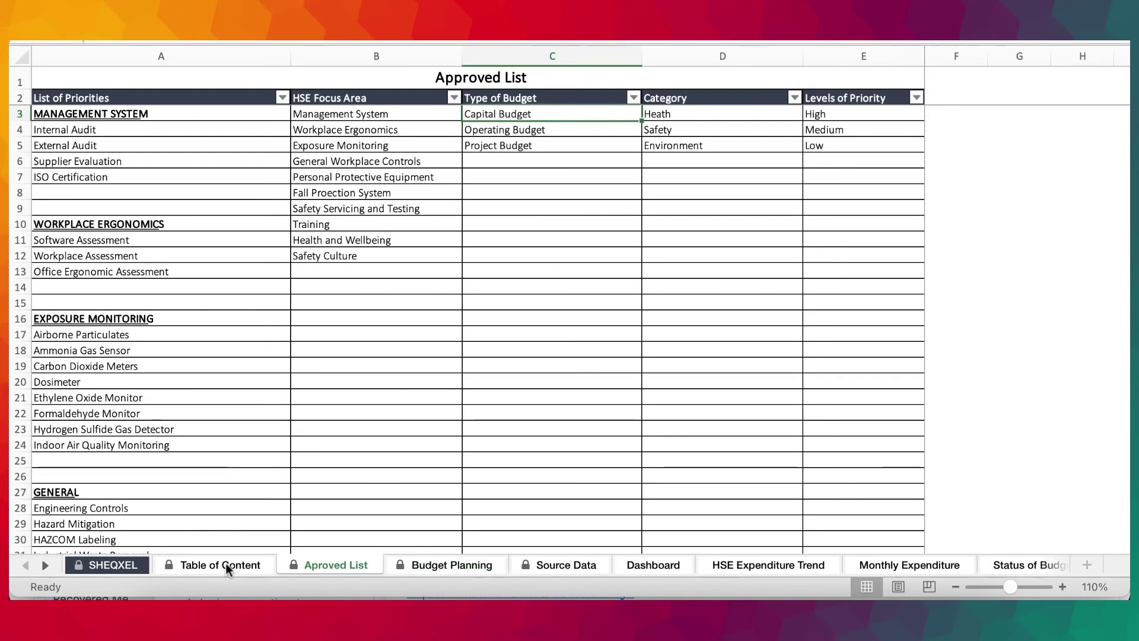
pyautogui.click(226, 565)
pyautogui.click(98, 568)
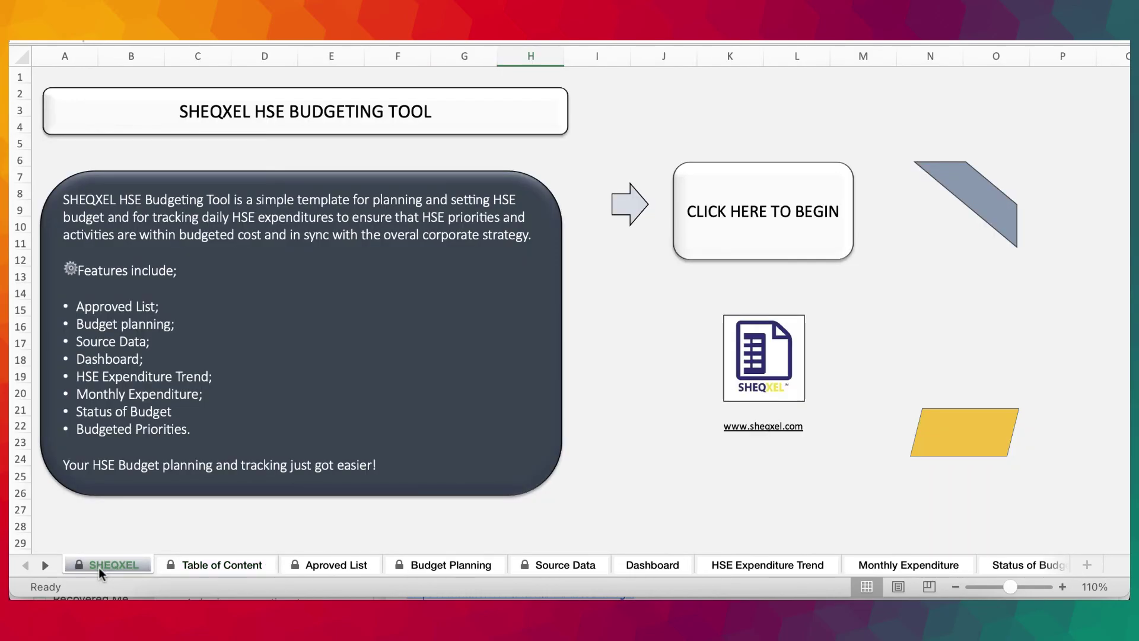